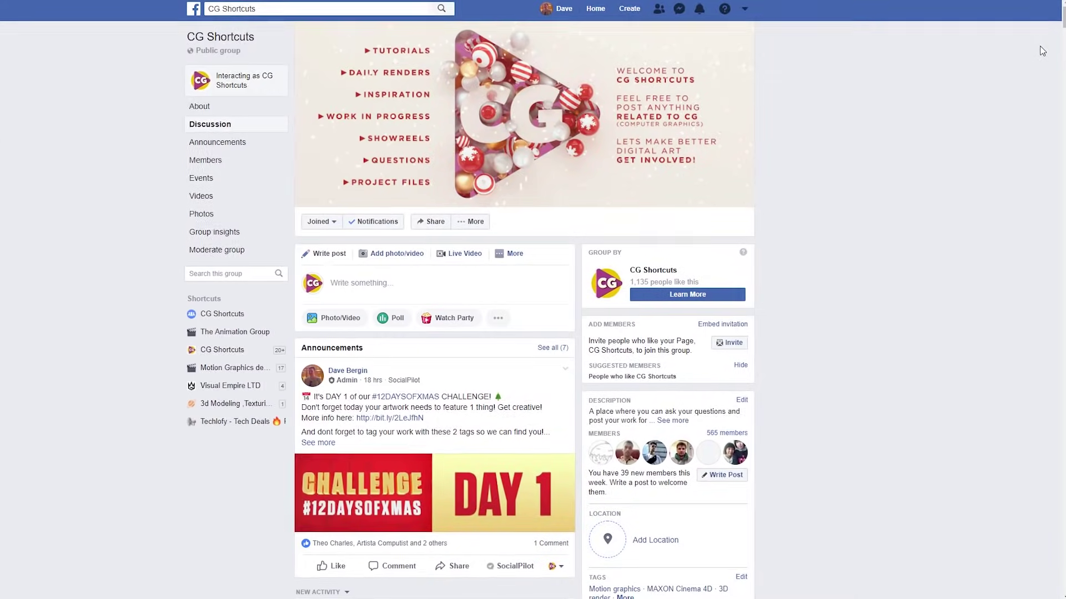
# Scroll the CG Shortcuts group feed past the announcements to the red mushroom animation post
pyautogui.scroll(-1, 1039, 51)
pyautogui.scroll(-10, 1050, 47)
pyautogui.scroll(-10, 1060, 41)
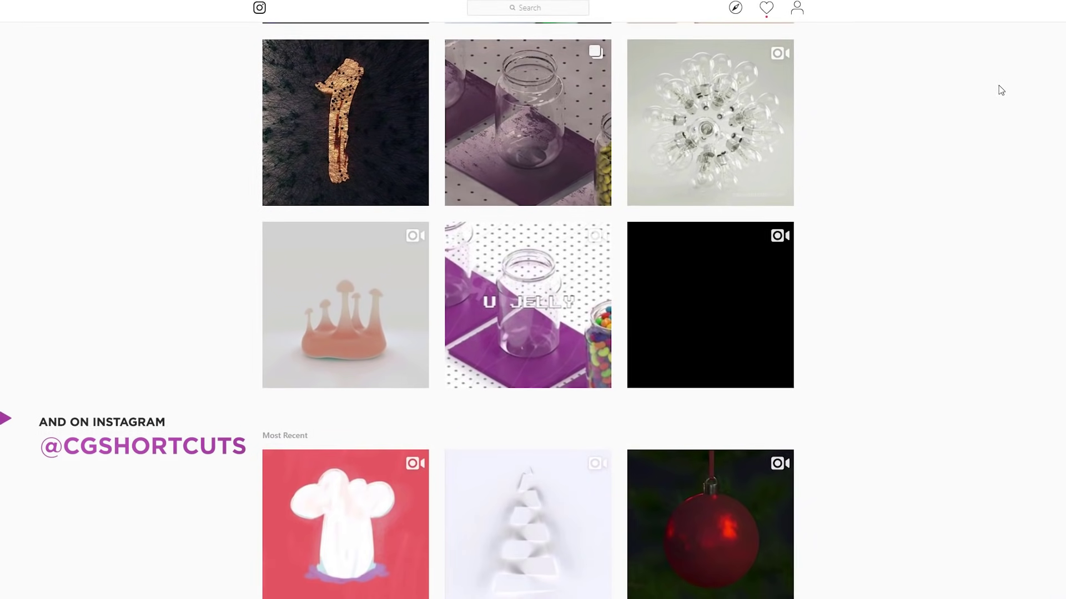
pyautogui.scroll(-2, 1006, 89)
pyautogui.scroll(-2, 1013, 87)
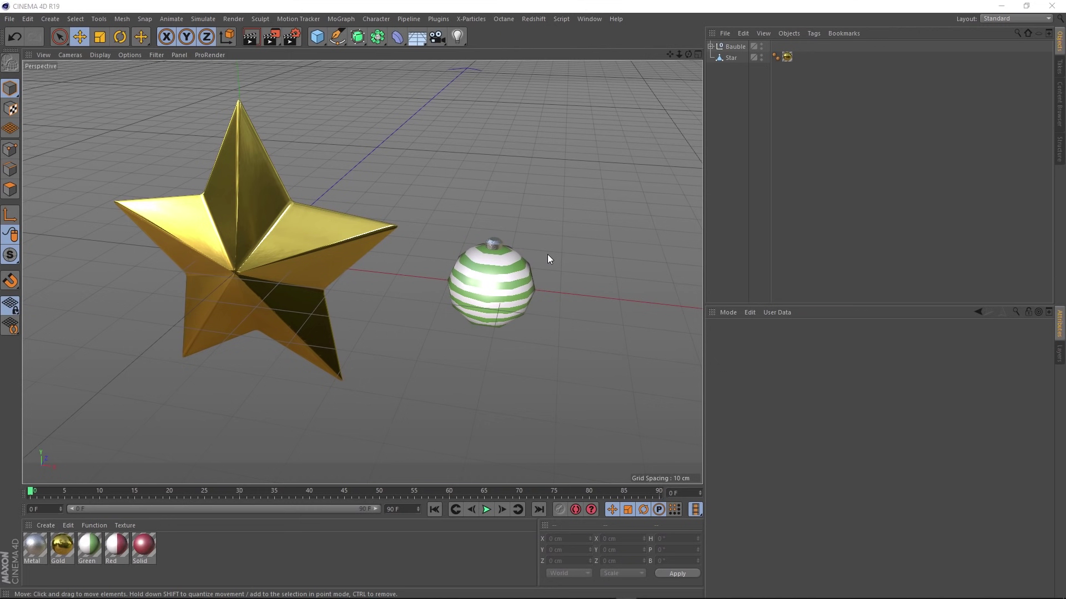
# Switch the viewport to Gouraud Shading (Lines) and centre the bauble in view
pyautogui.click(100, 55)
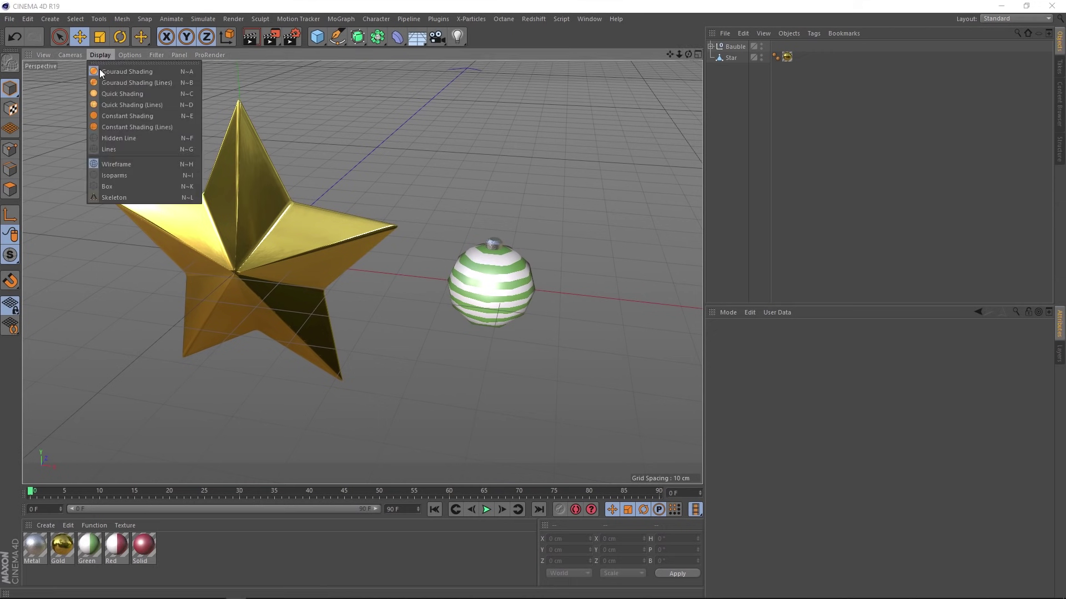
pyautogui.click(99, 79)
pyautogui.scroll(4, 253, 210)
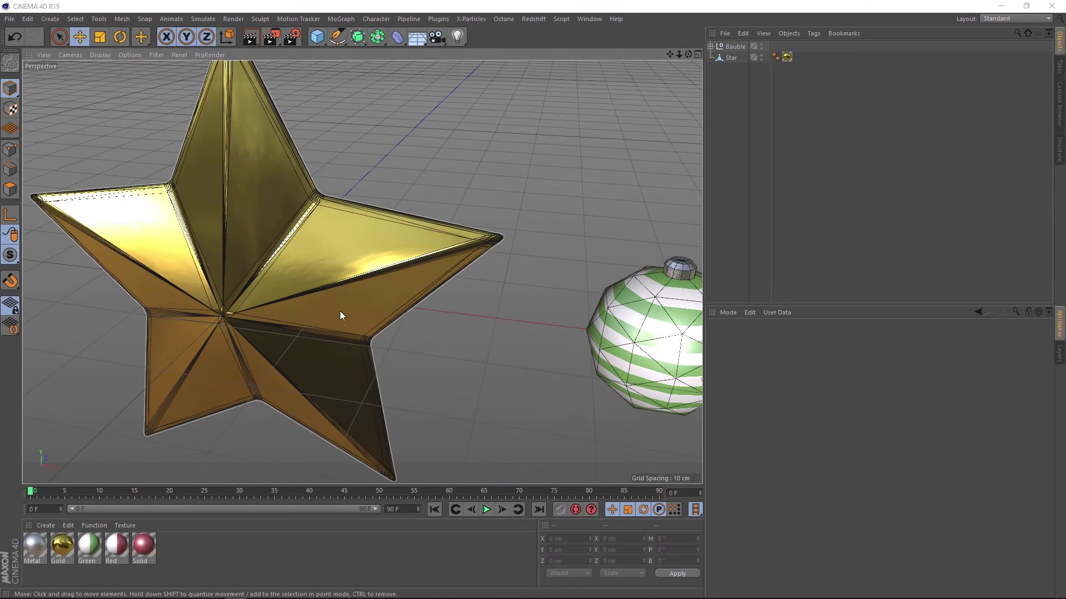
pyautogui.keyDown('alt'); pyautogui.moveTo(413, 348); pyautogui.dragTo(329, 322, button='middle'); pyautogui.keyUp('alt')
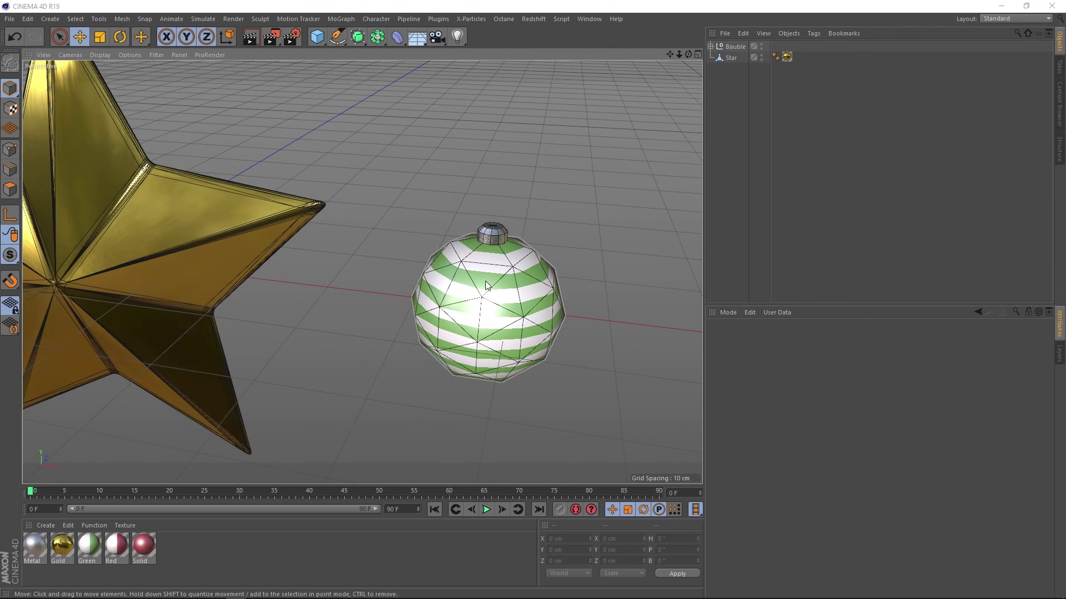
# Expand the Bauble group and inspect its Sphere object and Cylinder cap settings
pyautogui.click(735, 46)
pyautogui.click(711, 46)
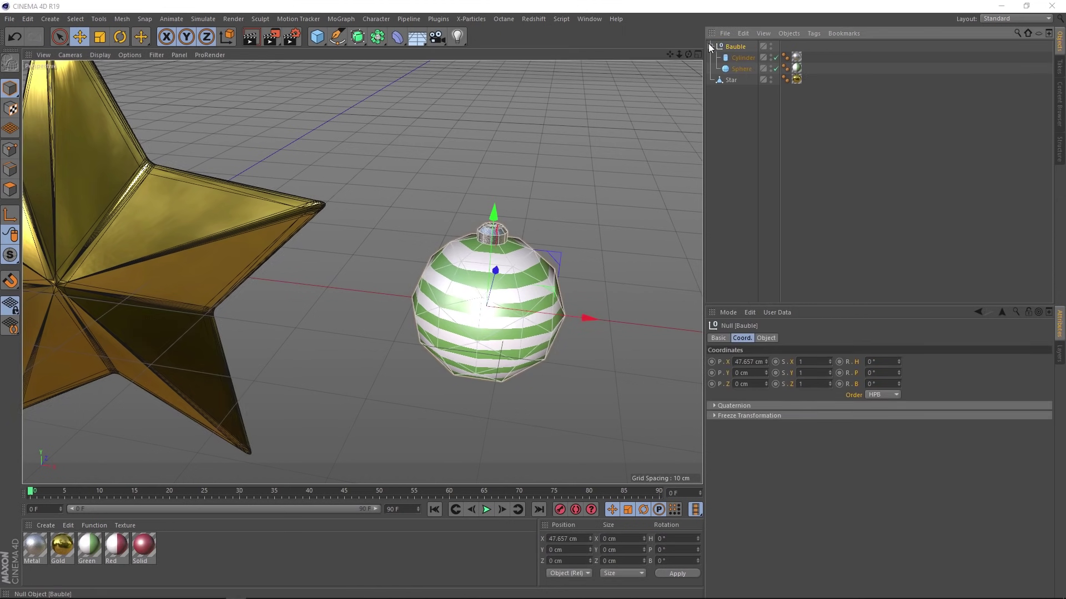
pyautogui.click(737, 69)
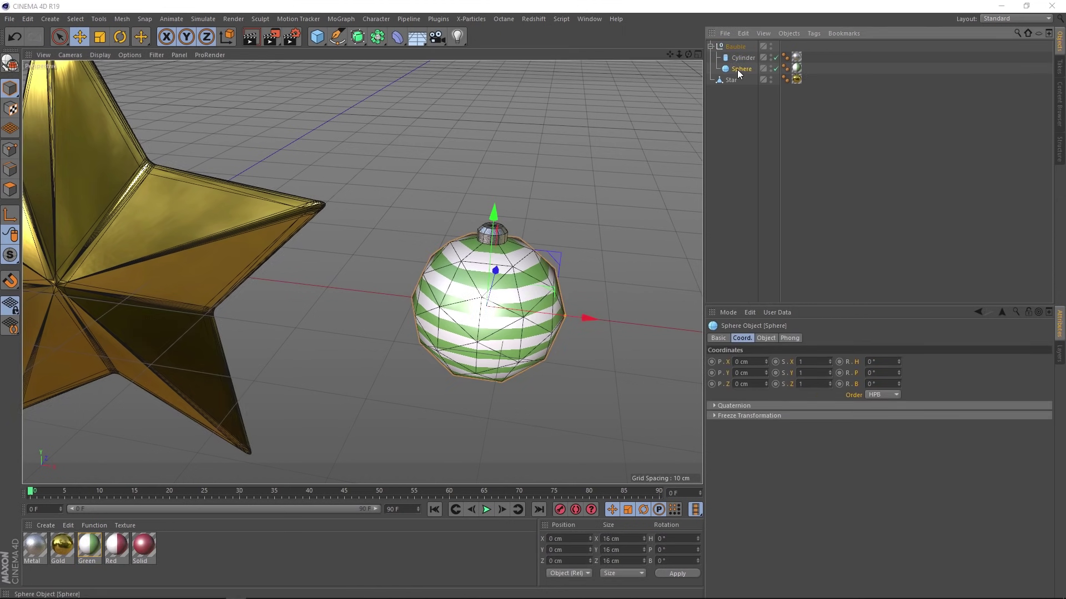
pyautogui.click(764, 338)
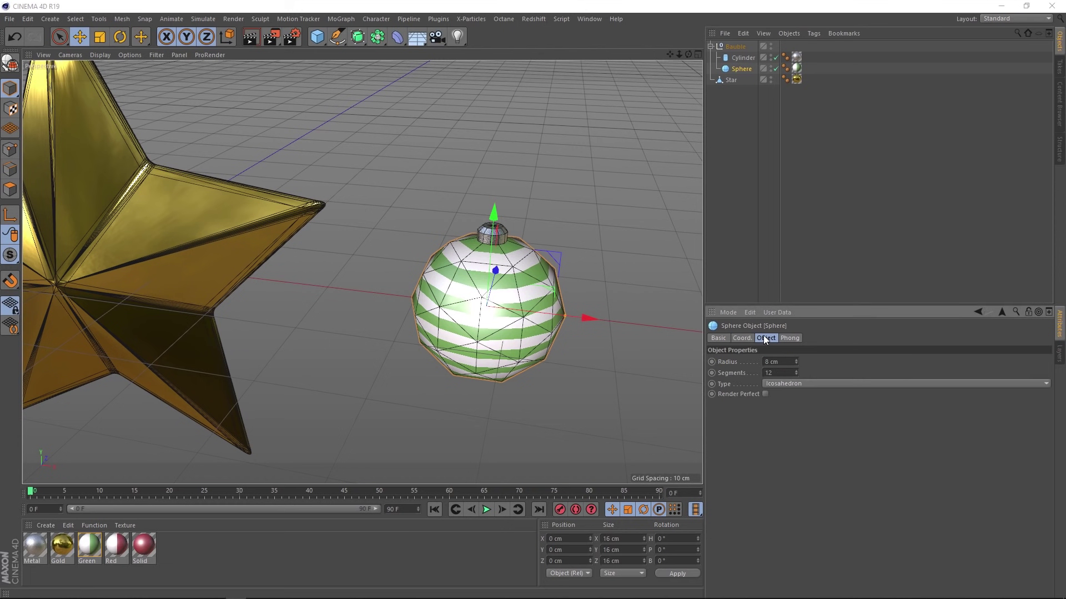
pyautogui.click(773, 386)
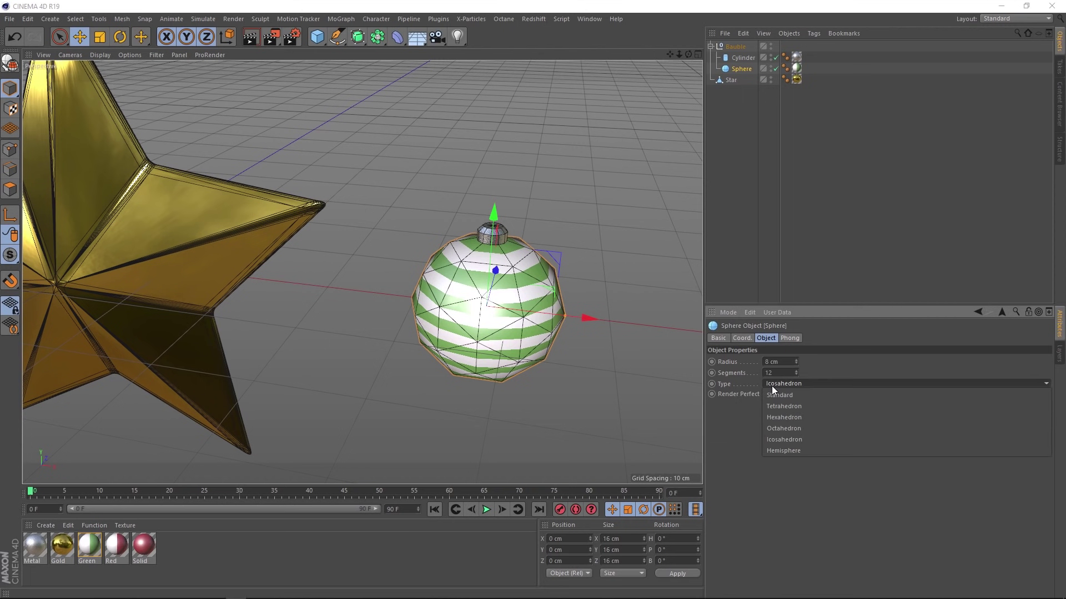
pyautogui.click(771, 384)
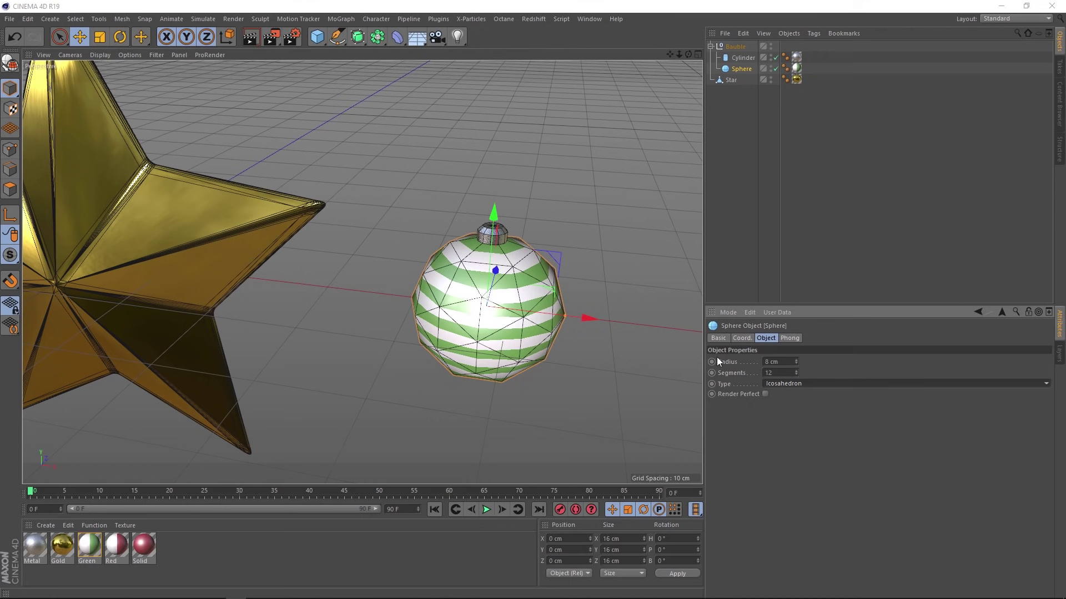
pyautogui.click(737, 60)
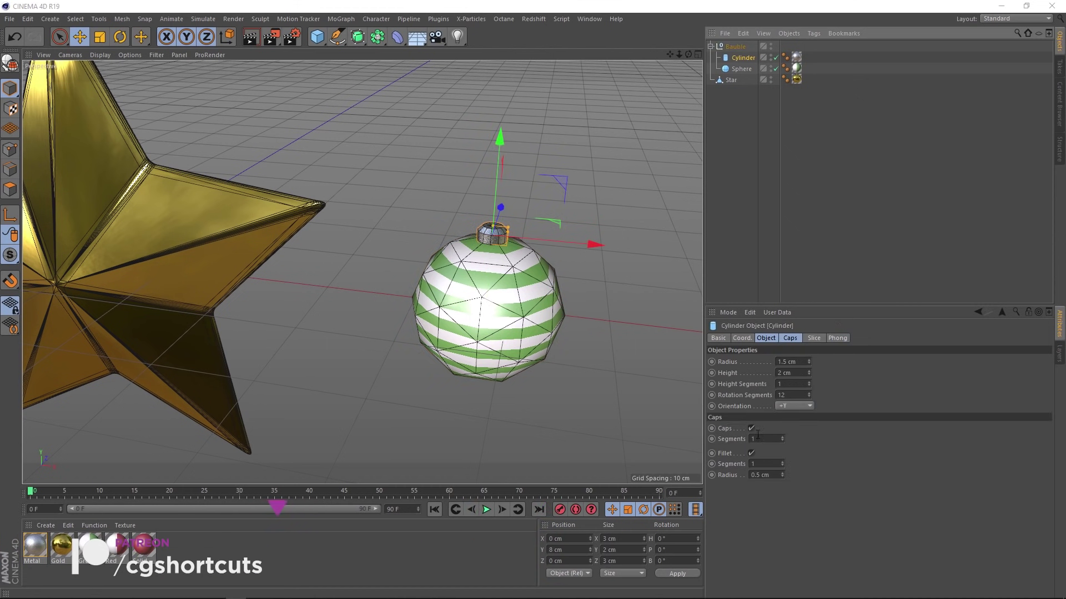
pyautogui.scroll(-5, 207, 221)
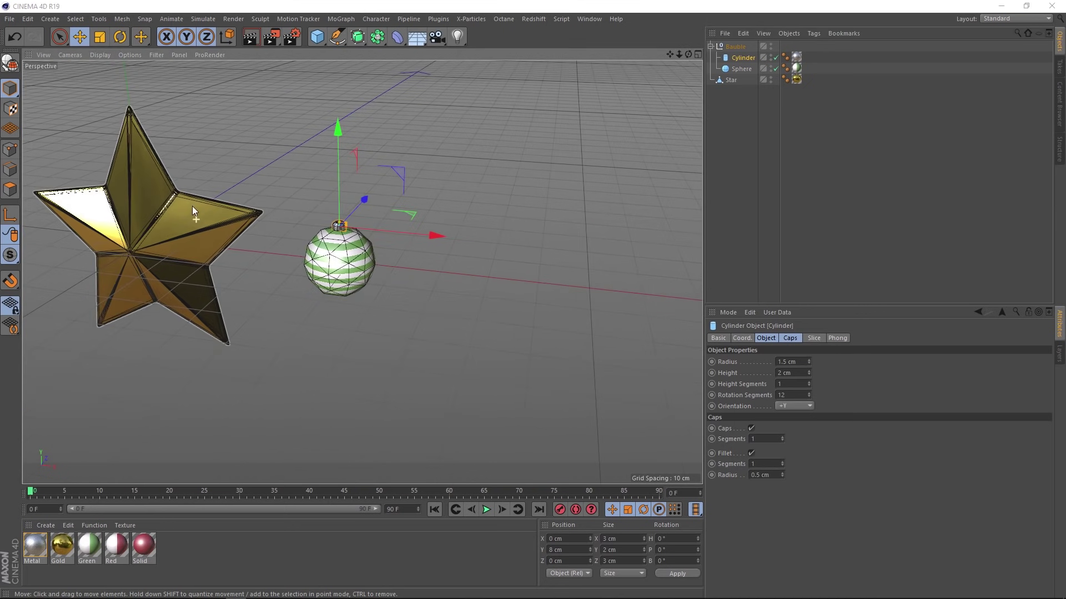
pyautogui.moveTo(192, 205); pyautogui.dragTo(309, 217, button='middle')
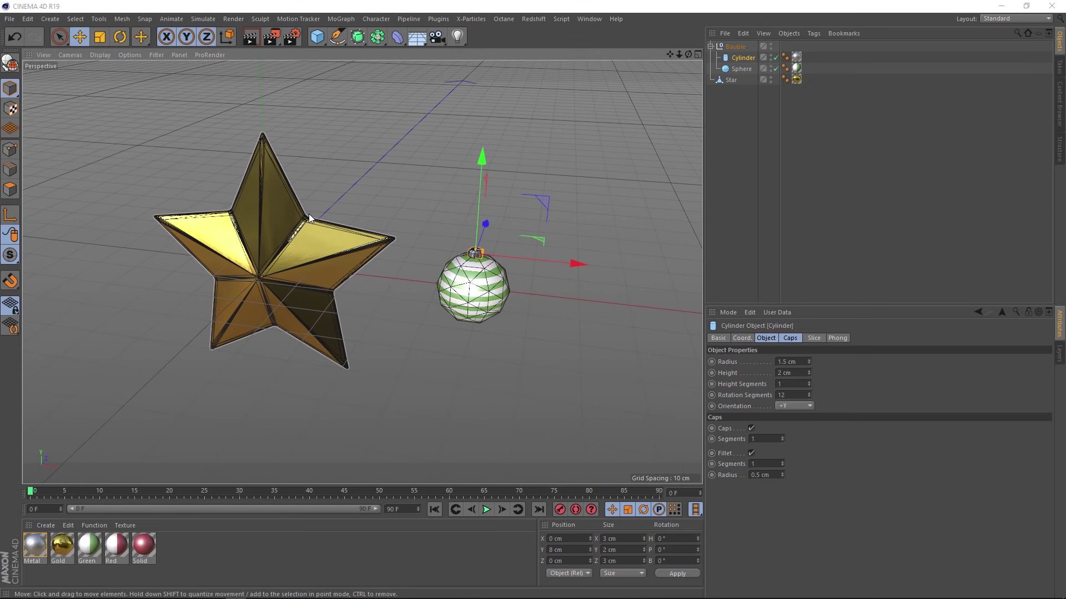
# Set the render output to 1920 x 1080 at 24 fps
pyautogui.click(292, 37)
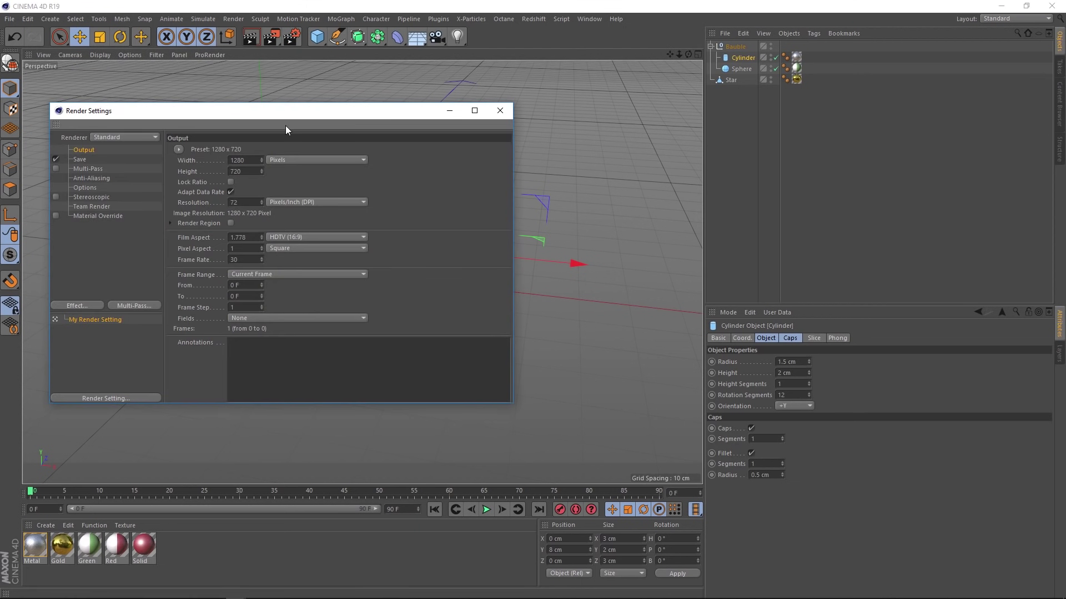
pyautogui.click(223, 160)
pyautogui.write('1920')
pyautogui.press('Tab')
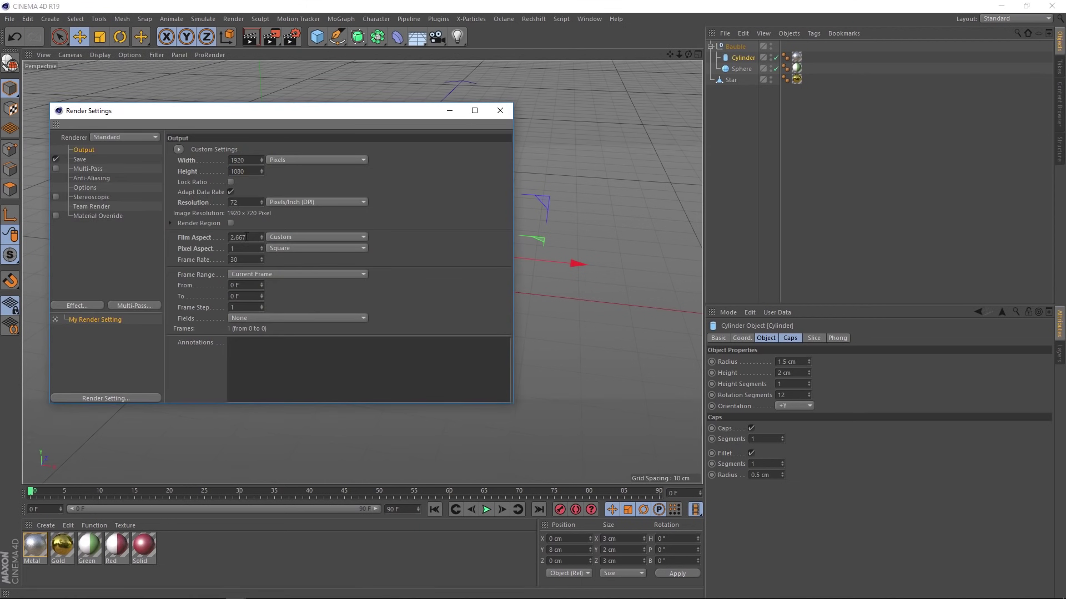
pyautogui.write('1080')
pyautogui.click(240, 259)
pyautogui.press('Return')
pyautogui.click(499, 111)
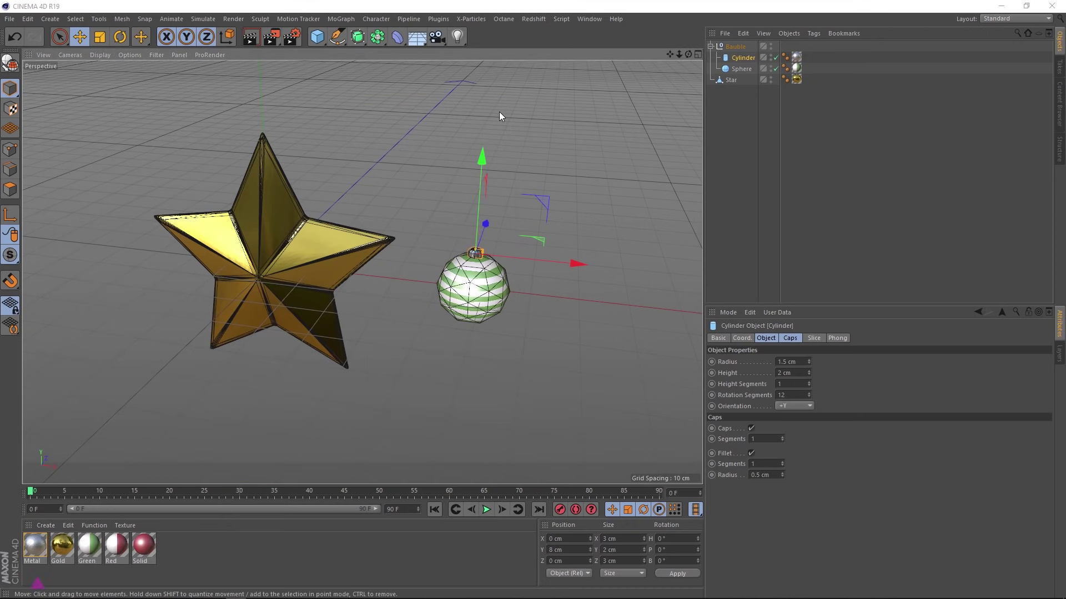
# Set the project end frame to 200 F and extend the preview range to 200 frames
pyautogui.hotkey('ctrl', 'd')
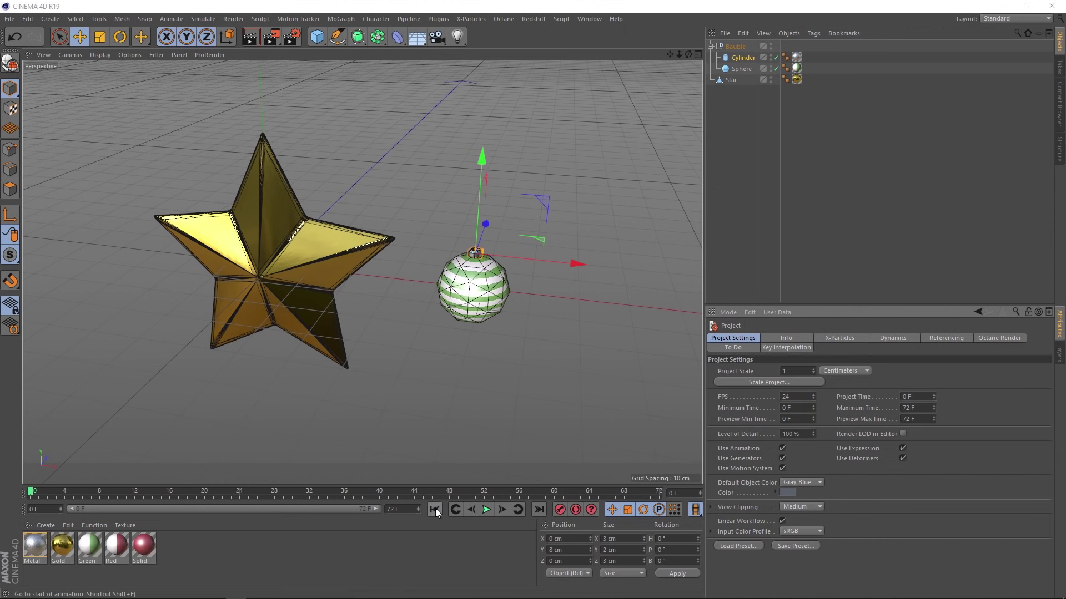
pyautogui.click(393, 509)
pyautogui.write('200')
pyautogui.press('Return')
pyautogui.moveTo(187, 507); pyautogui.dragTo(421, 522)
# Add a Helix spline and lay it flat in the XZ plane
pyautogui.scroll(-10, 414, 287)
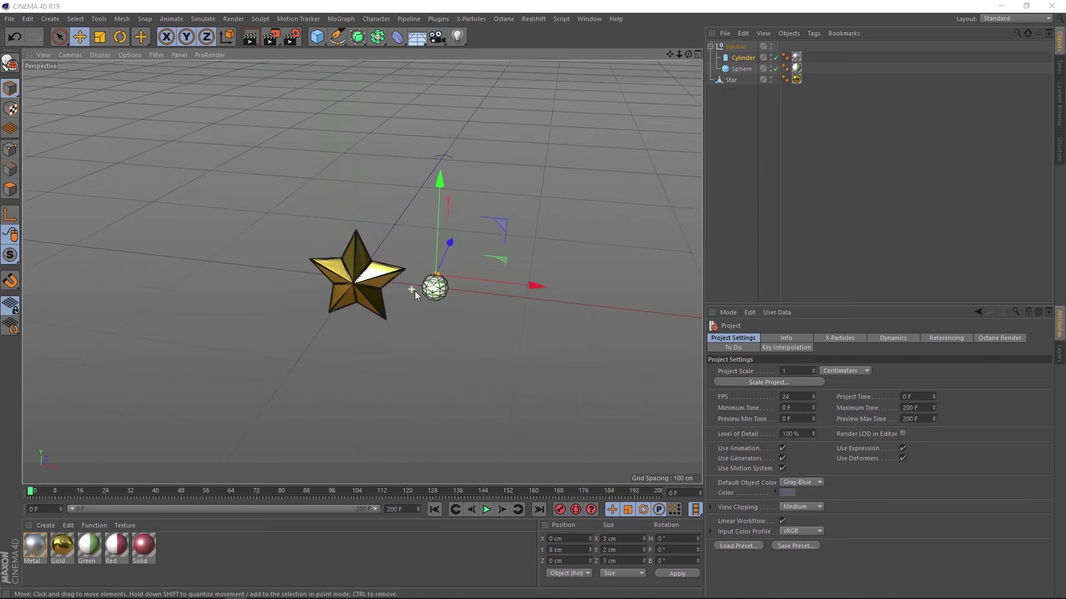
pyautogui.keyDown('alt'); pyautogui.moveTo(557, 242); pyautogui.dragTo(359, 355); pyautogui.keyUp('alt')
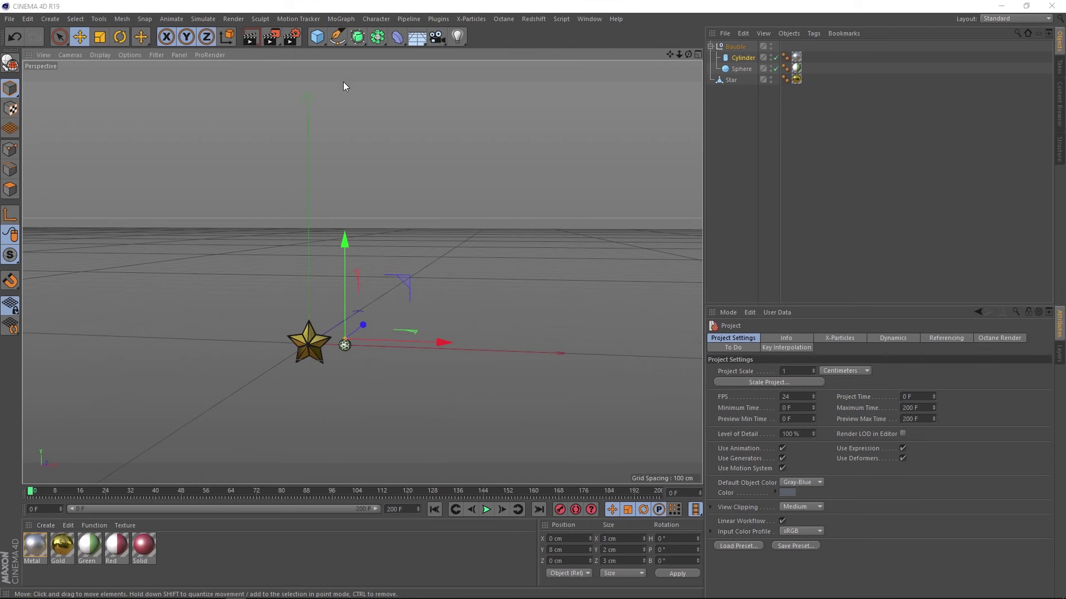
pyautogui.click(338, 38)
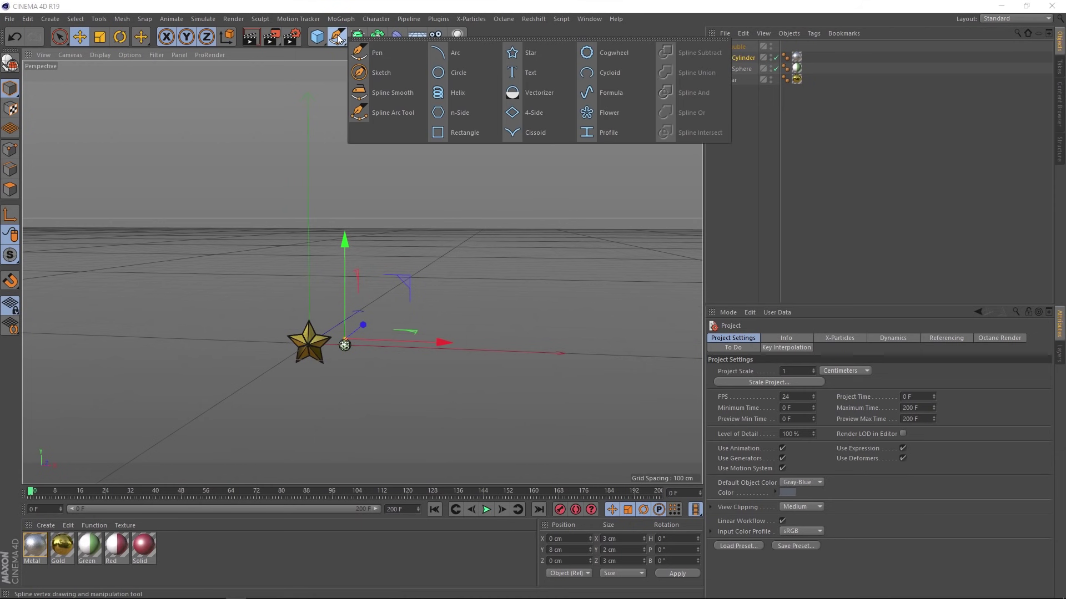
pyautogui.click(480, 94)
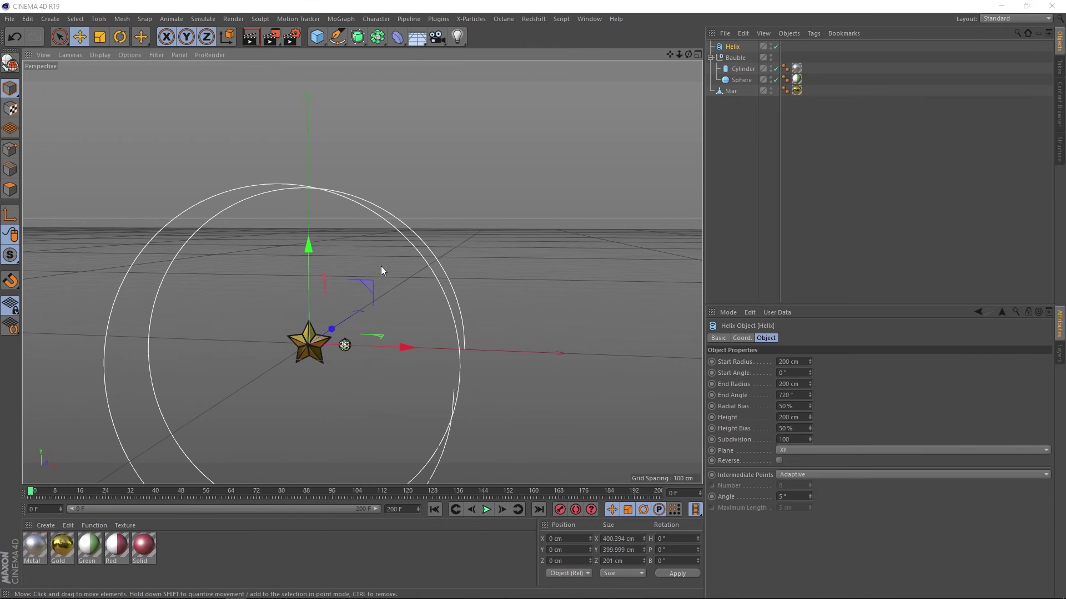
pyautogui.keyDown('alt'); pyautogui.moveTo(344, 348); pyautogui.dragTo(281, 357); pyautogui.keyUp('alt')
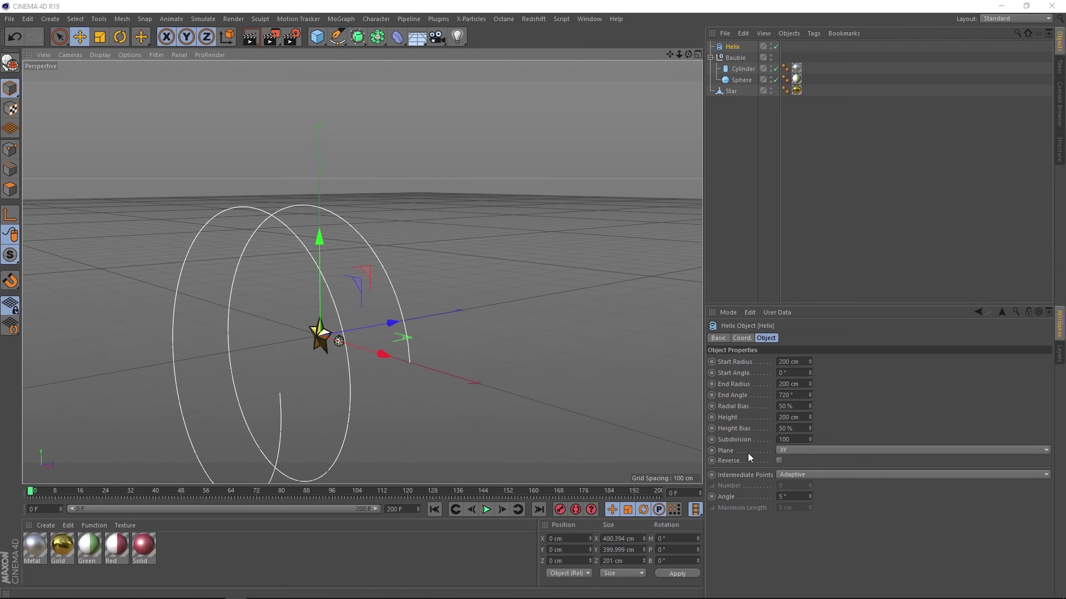
pyautogui.click(795, 450)
pyautogui.click(797, 482)
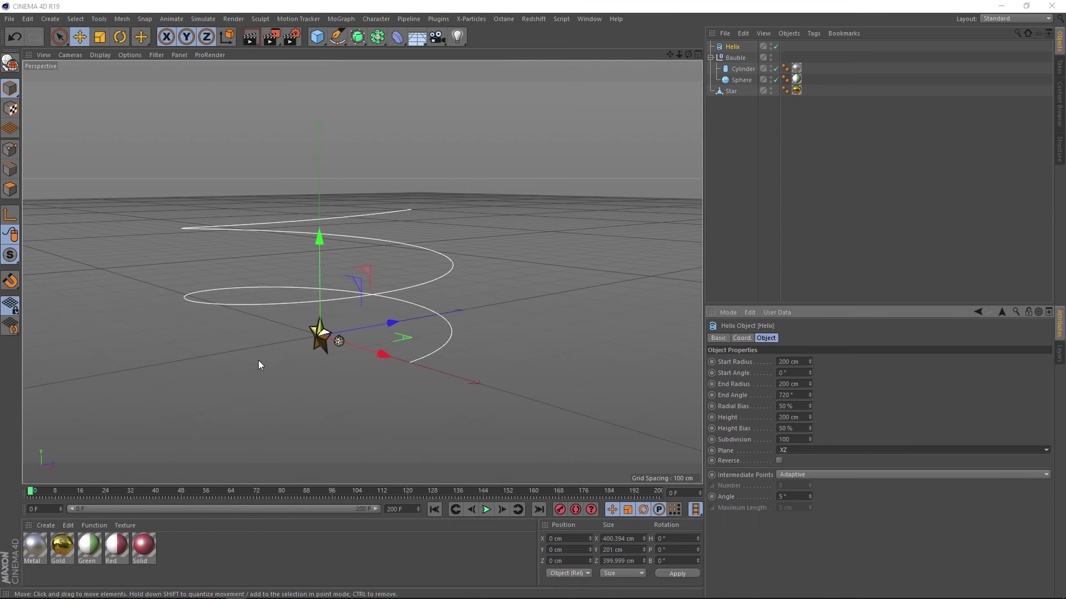
pyautogui.keyDown('alt'); pyautogui.moveTo(258, 365); pyautogui.dragTo(352, 348); pyautogui.keyUp('alt')
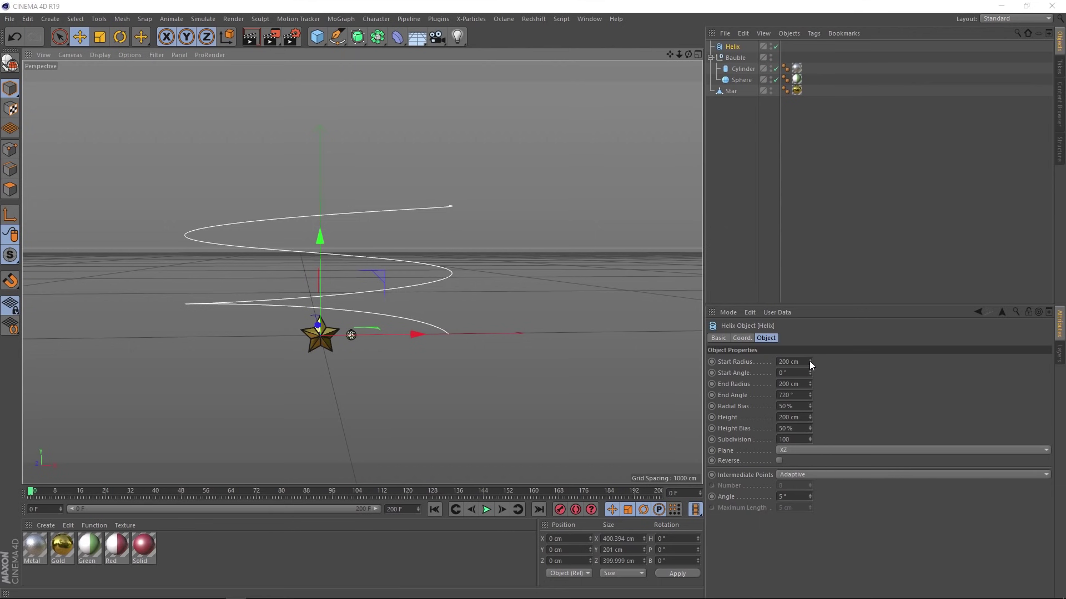
# Give the Helix start radius 70 cm, start angle -210°, end radius 0 cm, end angle 2000°, lower height bias
pyautogui.moveTo(810, 364); pyautogui.dragTo(796, 364)
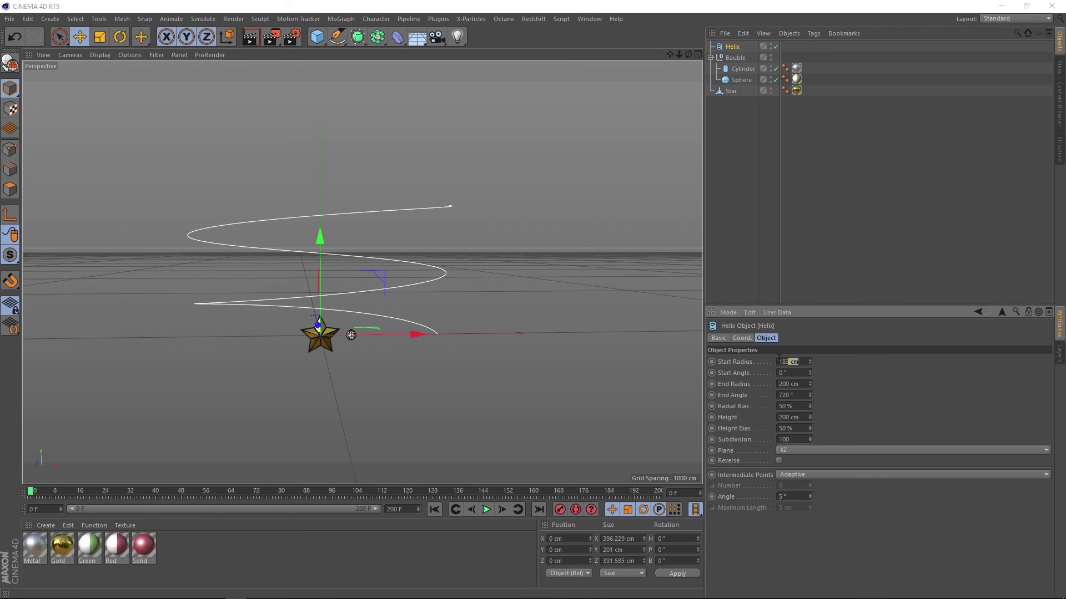
pyautogui.press('Return')
pyautogui.moveTo(810, 373); pyautogui.dragTo(775, 373)
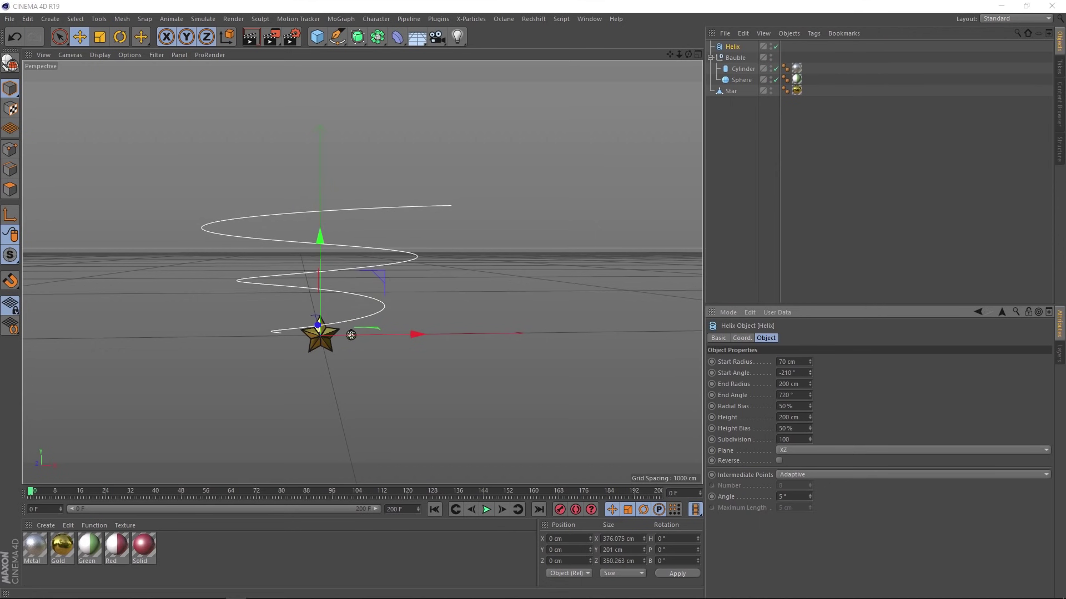
pyautogui.moveTo(810, 385)
pyautogui.mouseDown()
pyautogui.moveTo(780, 385)
pyautogui.moveTo(799, 384)
pyautogui.mouseUp()
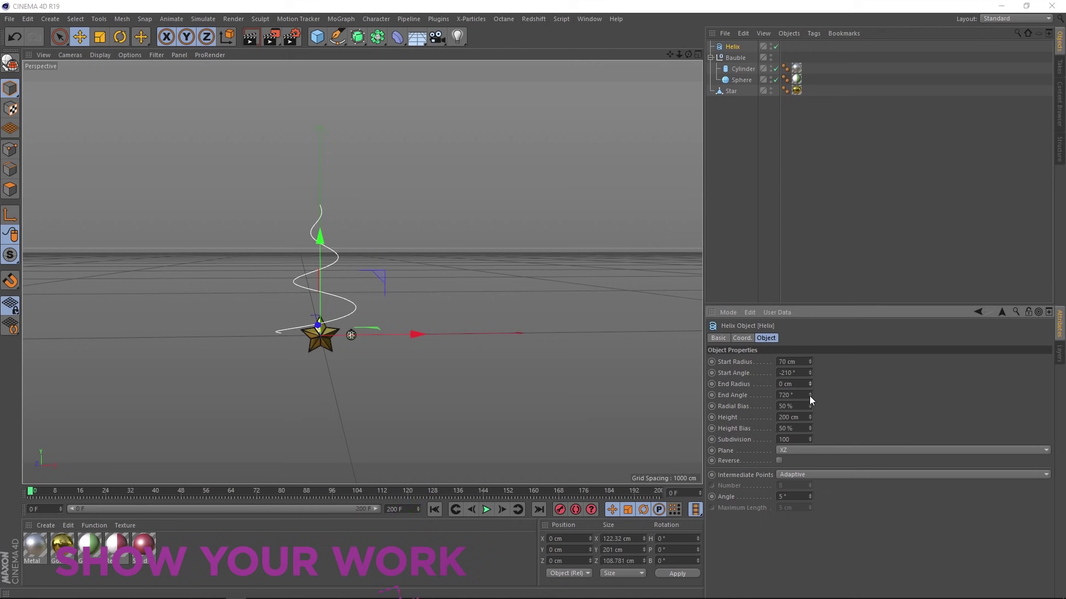
pyautogui.moveTo(809, 395); pyautogui.dragTo(810, 367)
pyautogui.scroll(3, 312, 273)
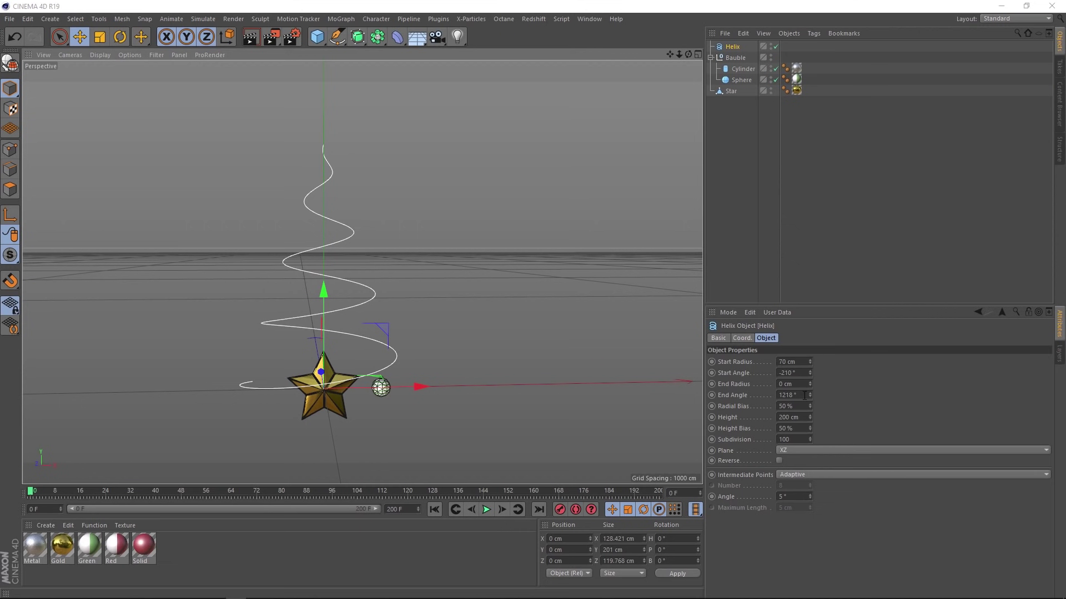
pyautogui.moveTo(805, 395); pyautogui.dragTo(773, 396)
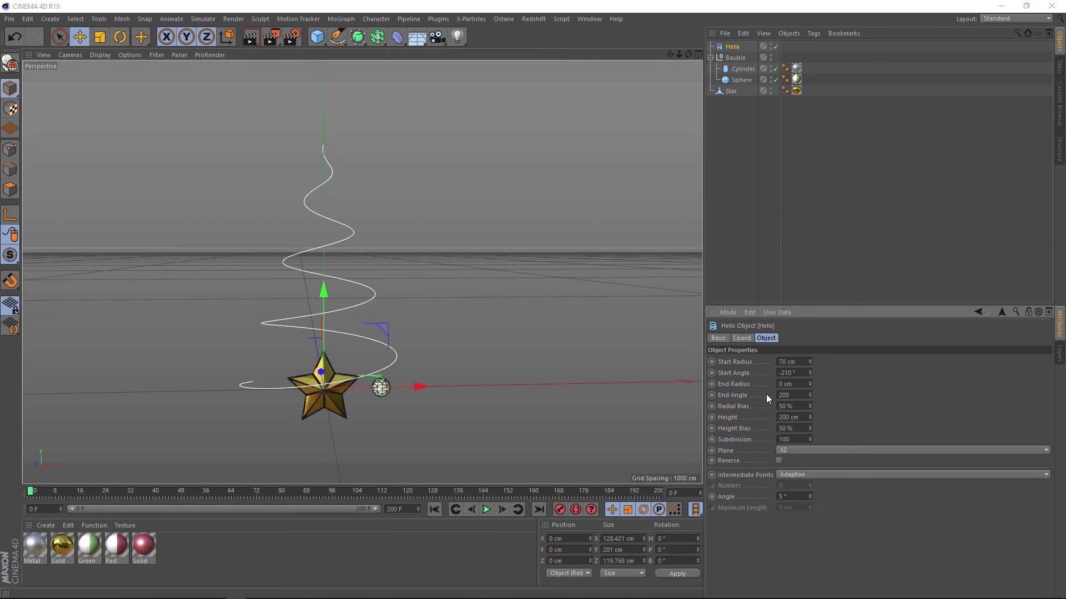
pyautogui.press('Return')
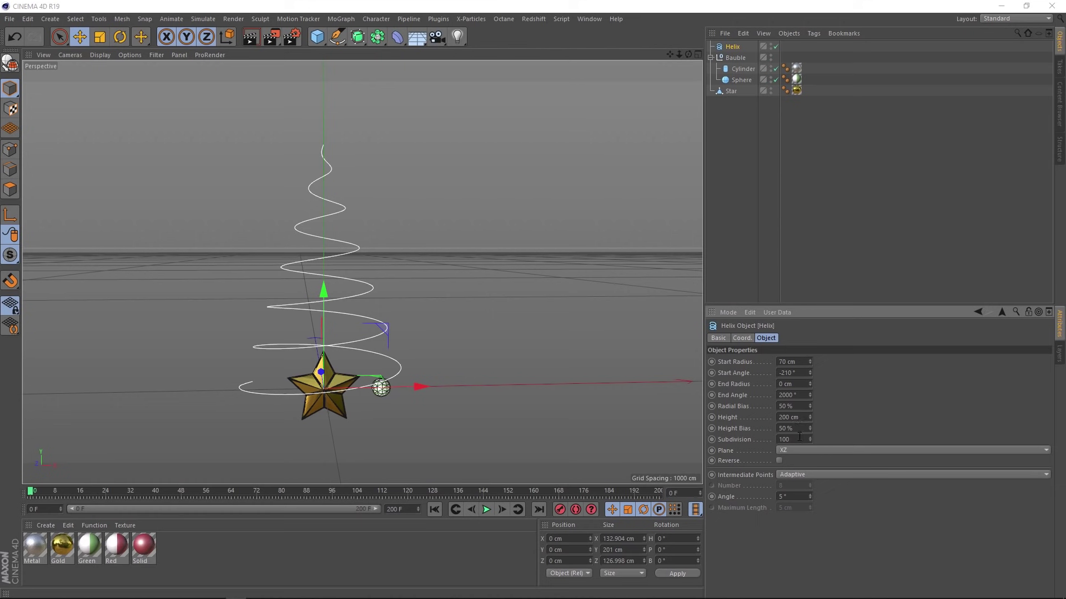
pyautogui.moveTo(809, 428)
pyautogui.mouseDown()
pyautogui.moveTo(789, 428)
pyautogui.moveTo(810, 428)
pyautogui.mouseUp()
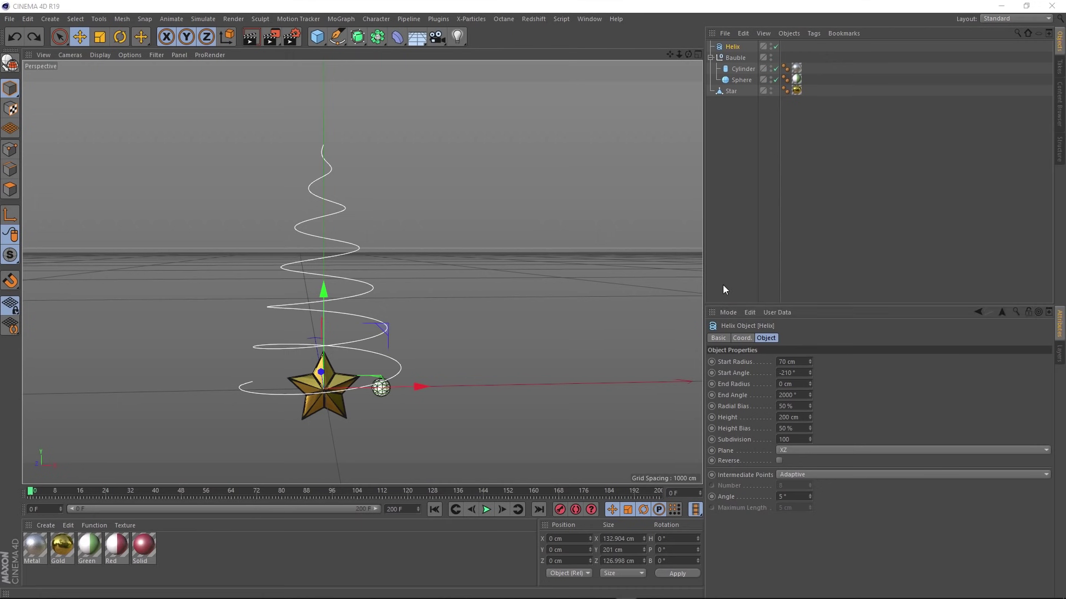
# Raise the gold star to the helix top and set the Bauble's X position to 0 cm
pyautogui.click(724, 92)
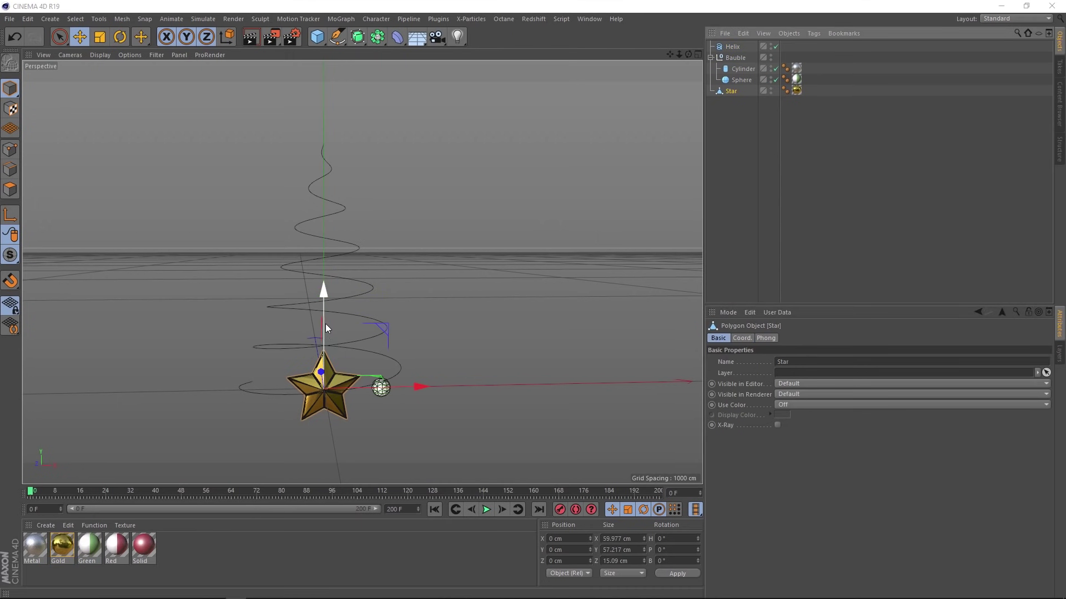
pyautogui.moveTo(325, 329); pyautogui.dragTo(345, 65)
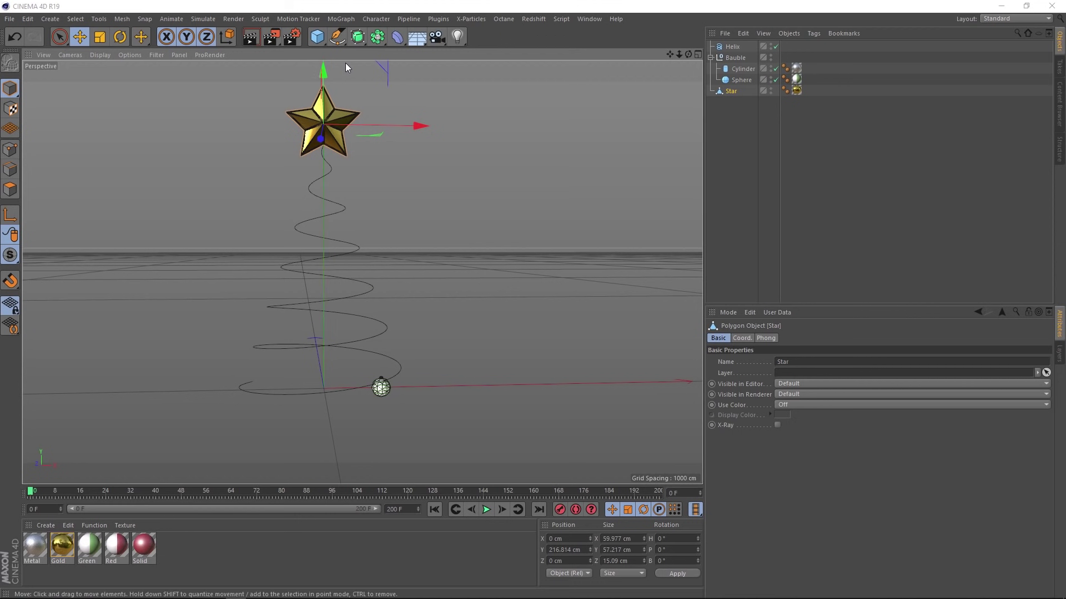
pyautogui.click(710, 57)
pyautogui.click(735, 59)
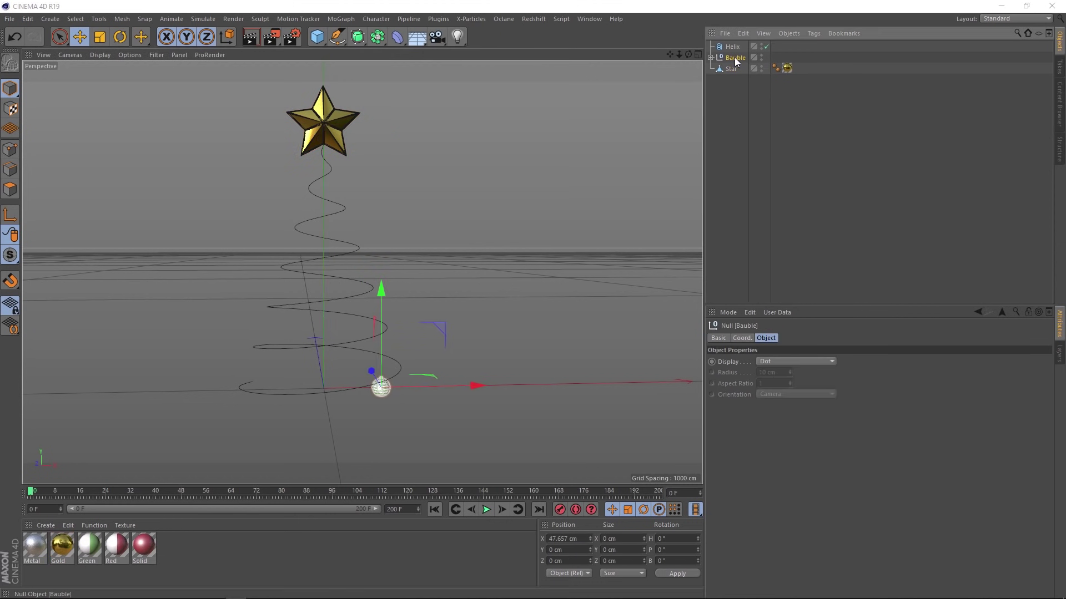
pyautogui.click(743, 338)
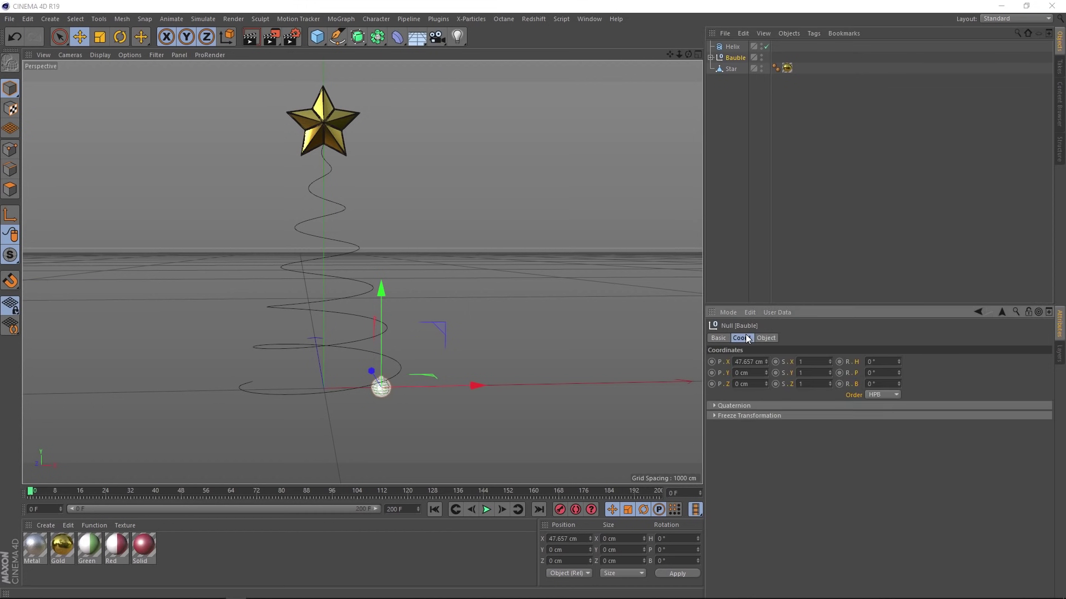
pyautogui.click(740, 363)
pyautogui.write('0')
pyautogui.press('Return')
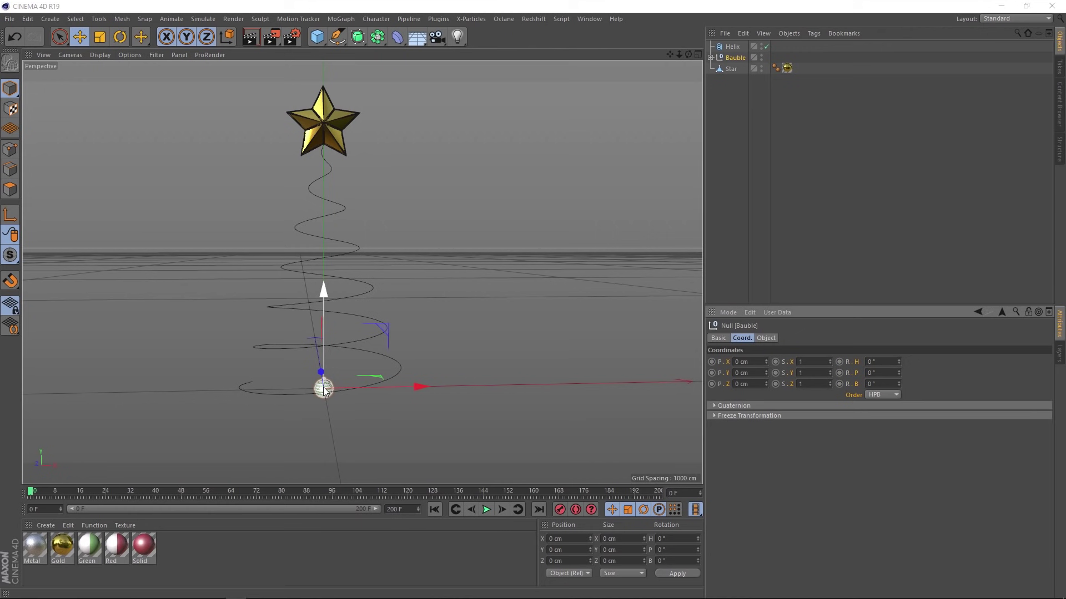
# Add a particle Emitter from the Simulate > Particles menu
pyautogui.click(204, 19)
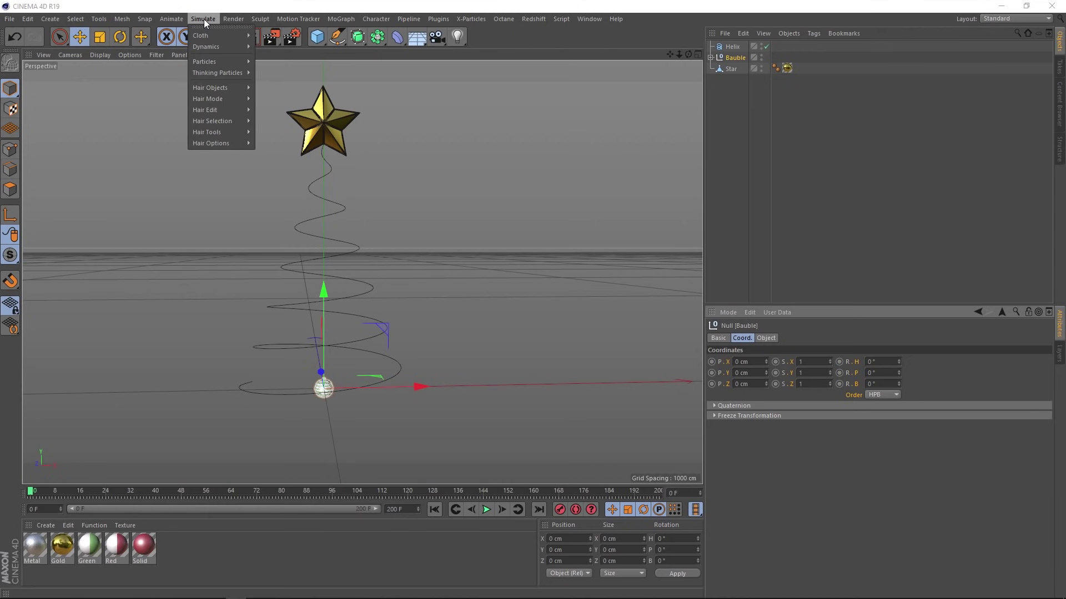
pyautogui.moveTo(228, 61)
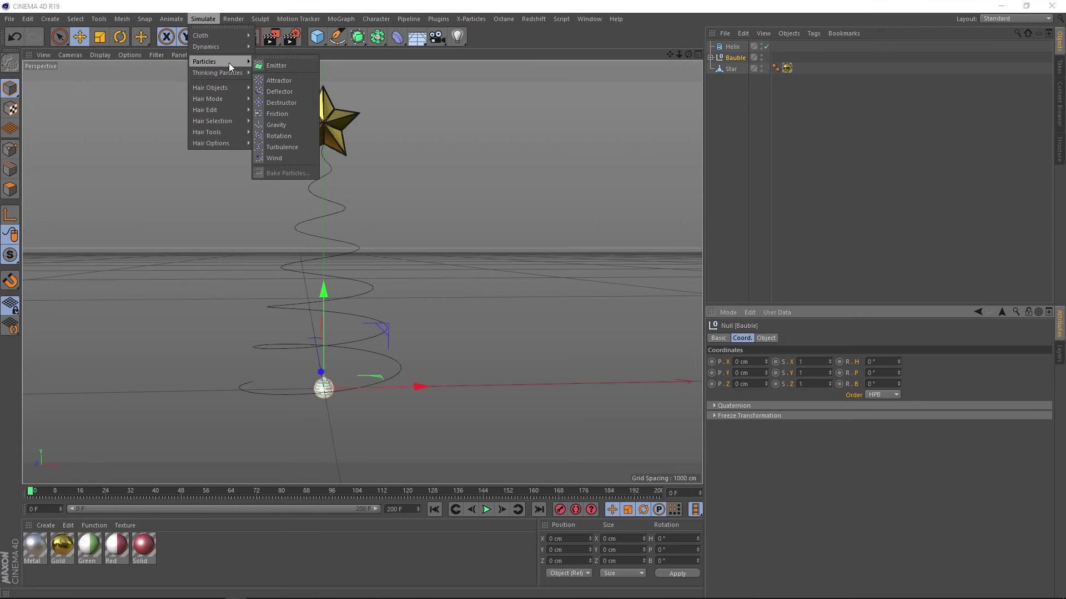
pyautogui.click(307, 65)
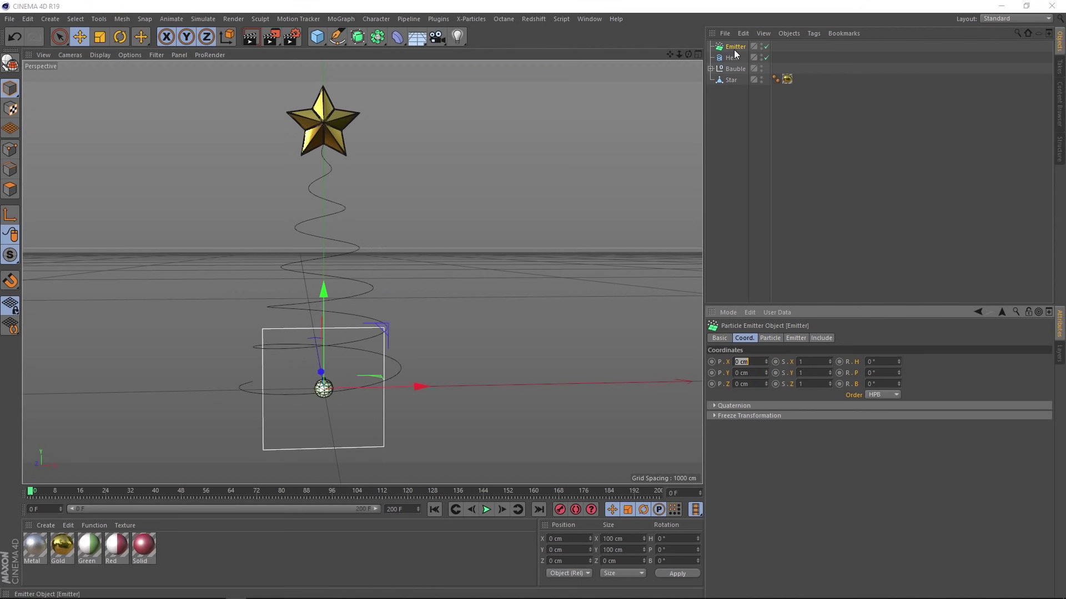
# Tag the Emitter with Align to Spline using the Helix as path, Tangential enabled
pyautogui.click(813, 33)
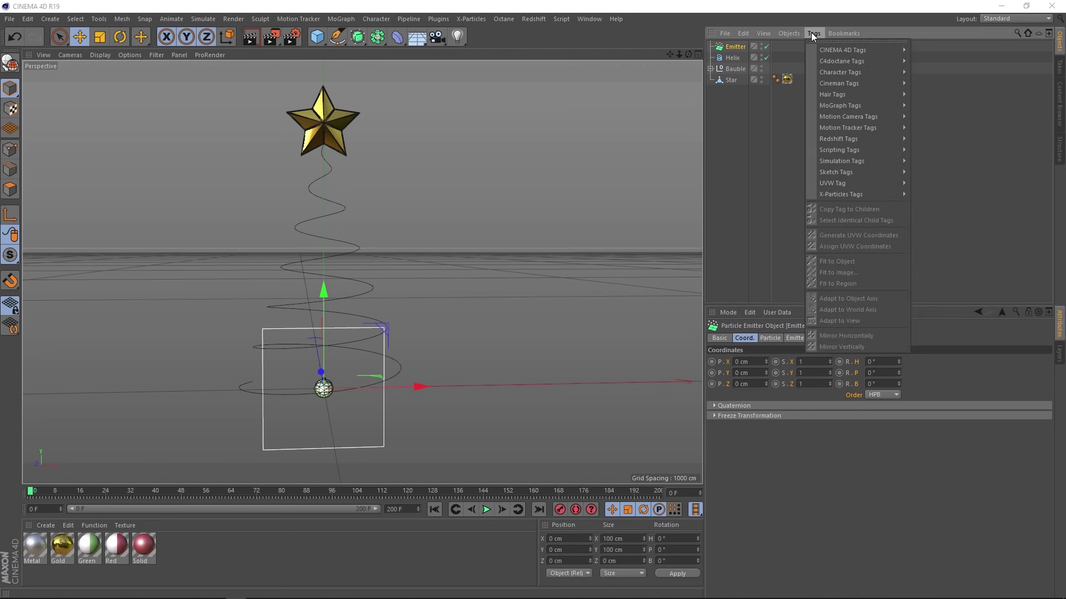
pyautogui.moveTo(831, 49)
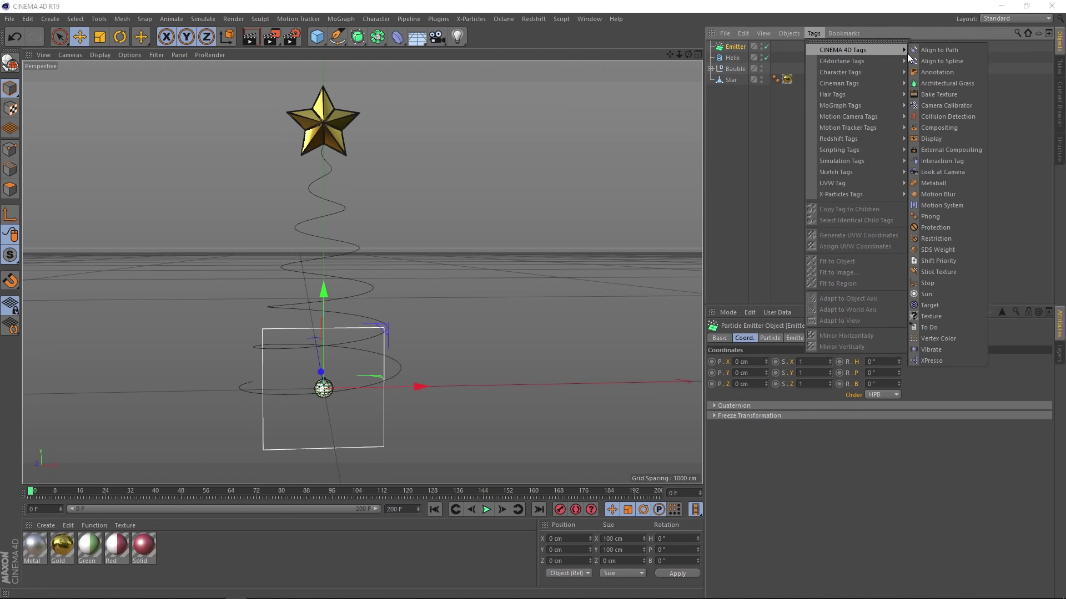
pyautogui.click(977, 60)
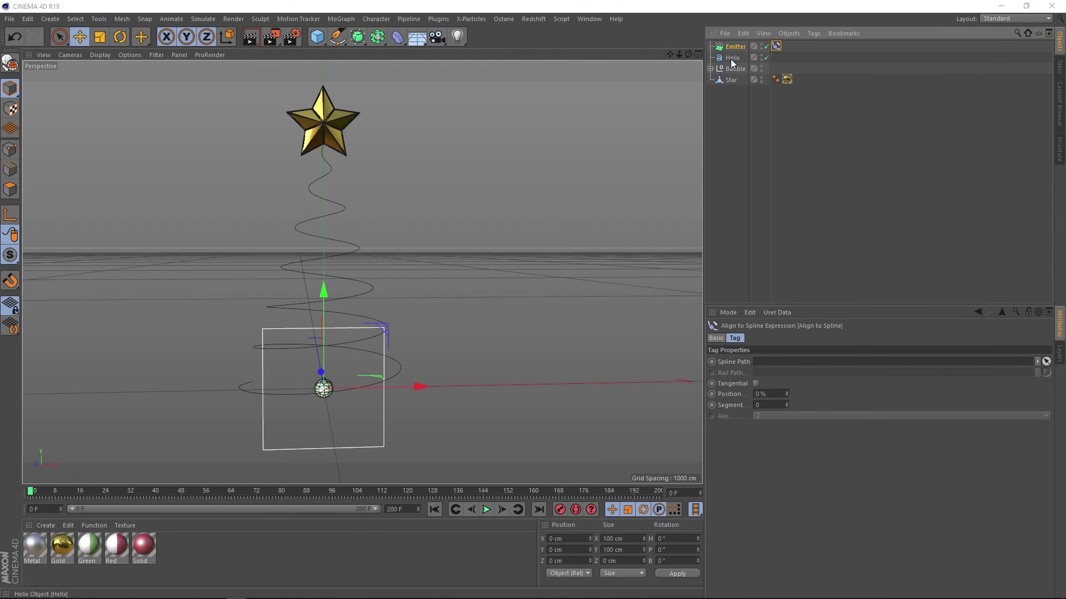
pyautogui.moveTo(730, 58); pyautogui.dragTo(768, 369)
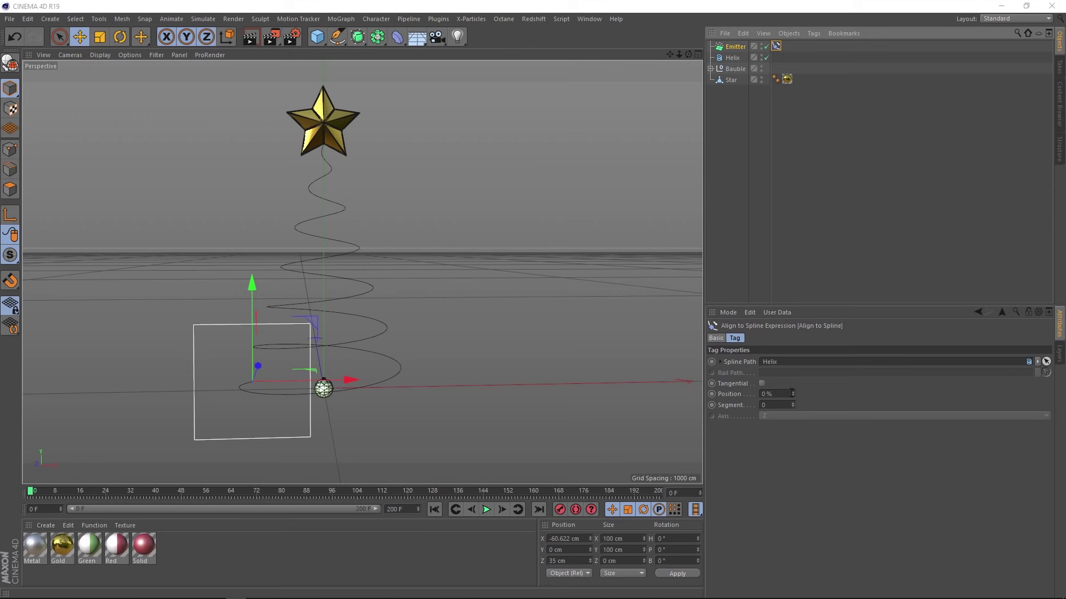
pyautogui.moveTo(791, 392)
pyautogui.mouseDown()
pyautogui.moveTo(833, 358)
pyautogui.moveTo(799, 405)
pyautogui.mouseUp()
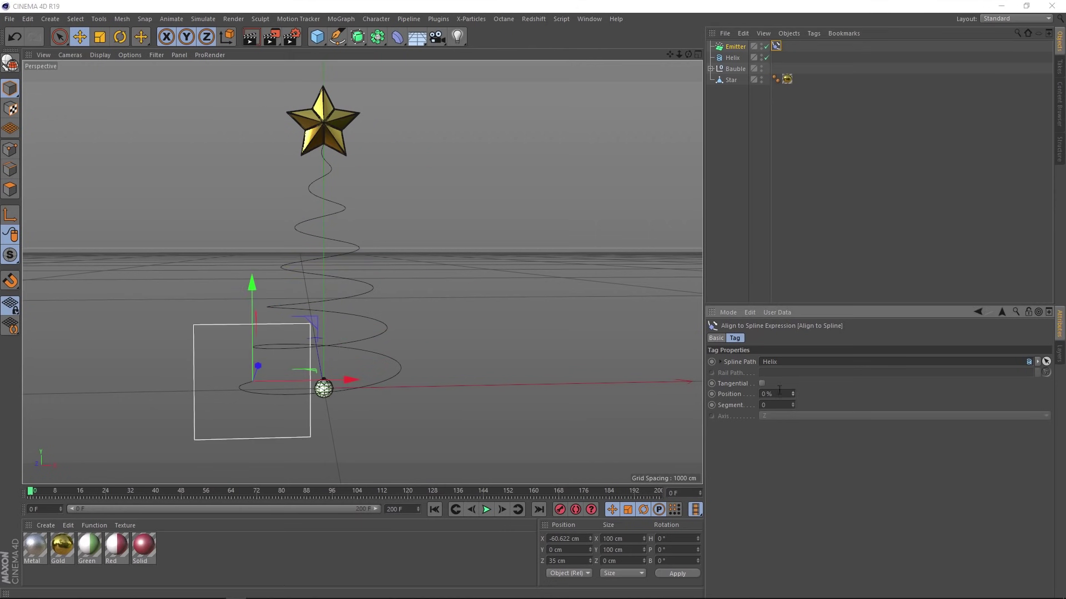
pyautogui.click(762, 384)
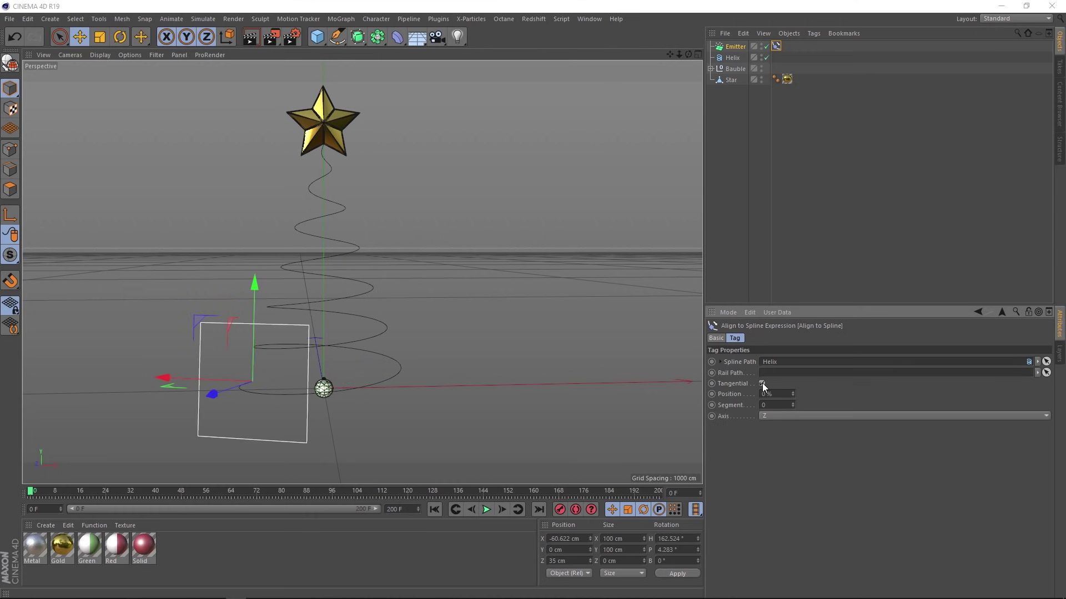
pyautogui.keyDown('alt'); pyautogui.moveTo(375, 384); pyautogui.dragTo(405, 374); pyautogui.keyUp('alt')
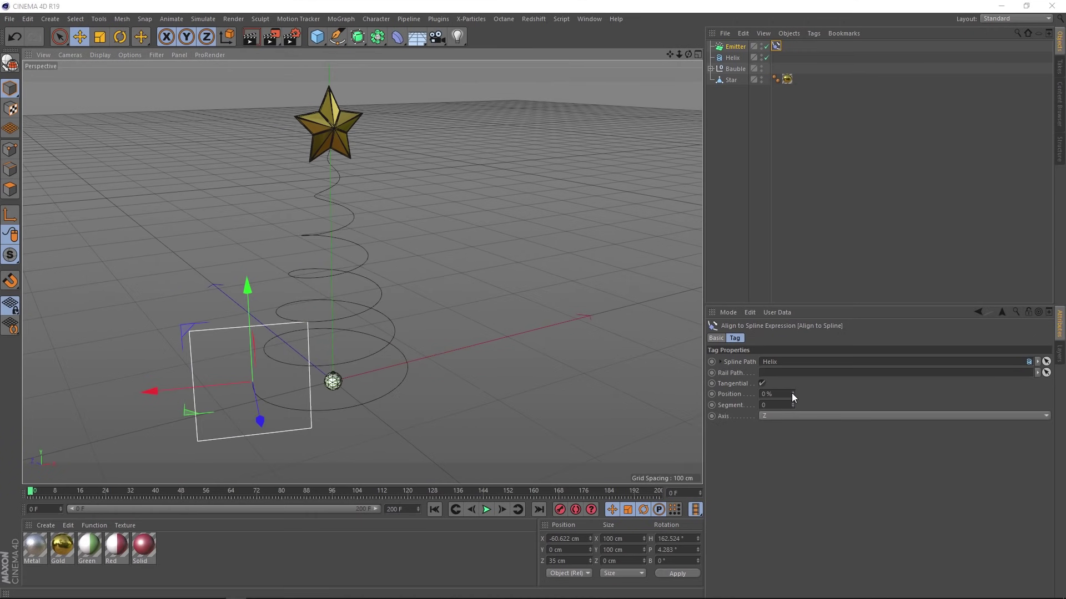
pyautogui.moveTo(793, 393)
pyautogui.mouseDown()
pyautogui.moveTo(838, 394)
pyautogui.moveTo(792, 392)
pyautogui.mouseUp()
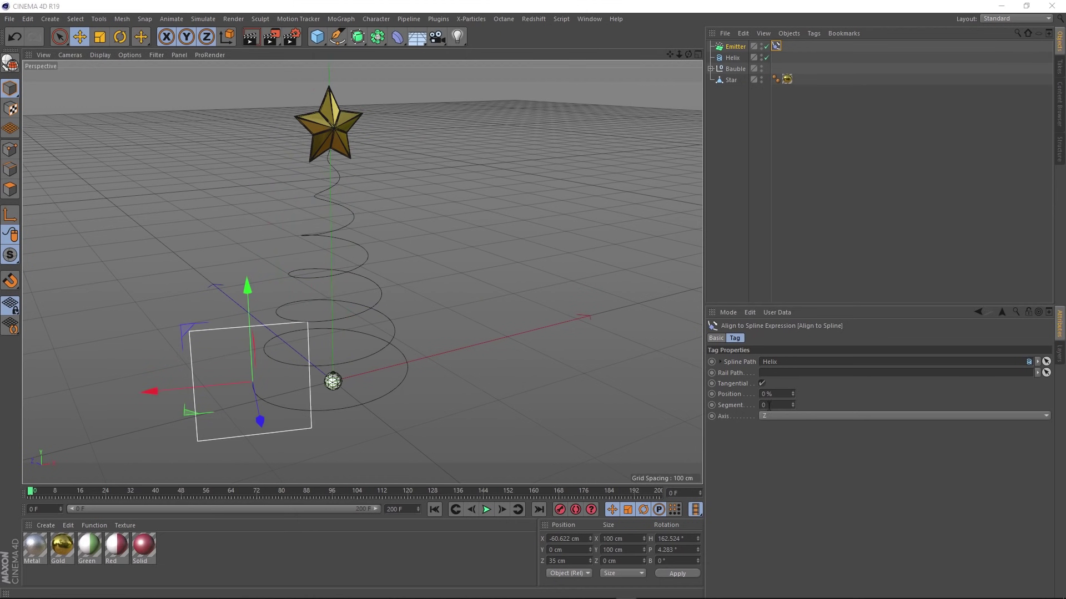
# Keyframe the Emitter's spline position at 0% on frame 0 and 100% on frame 120, then play back
pyautogui.keyDown('ctrl'); pyautogui.click(712, 394); pyautogui.keyUp('ctrl')
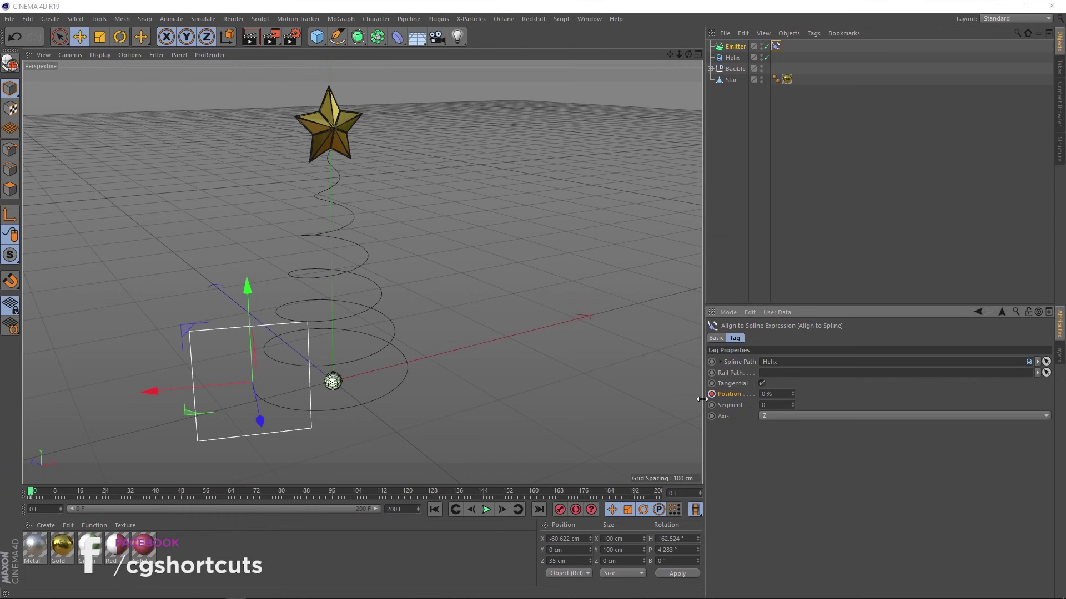
pyautogui.moveTo(161, 492); pyautogui.dragTo(407, 500)
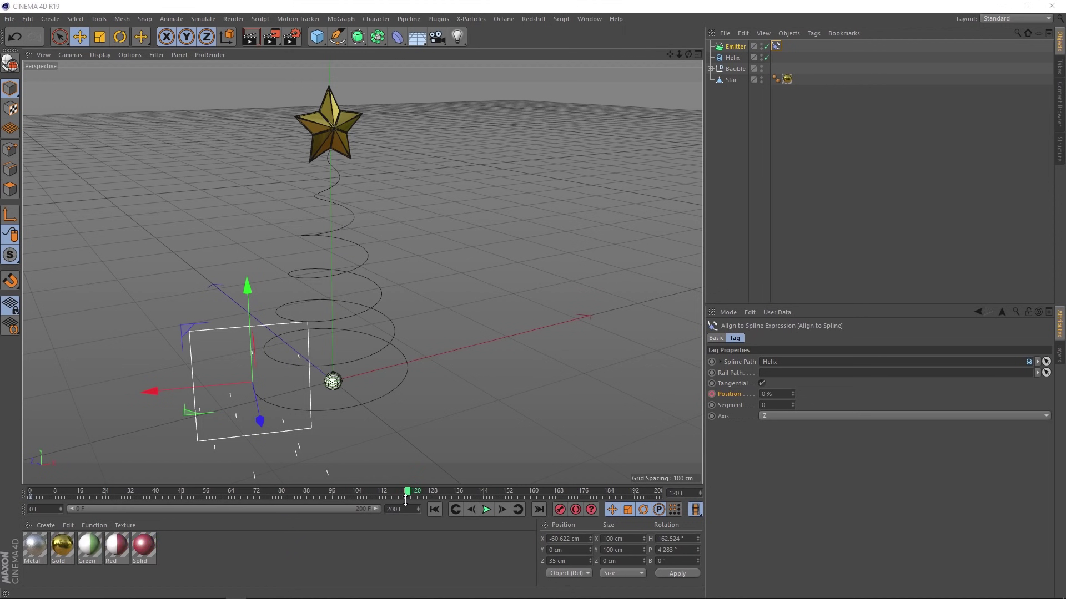
pyautogui.moveTo(792, 396); pyautogui.dragTo(799, 333)
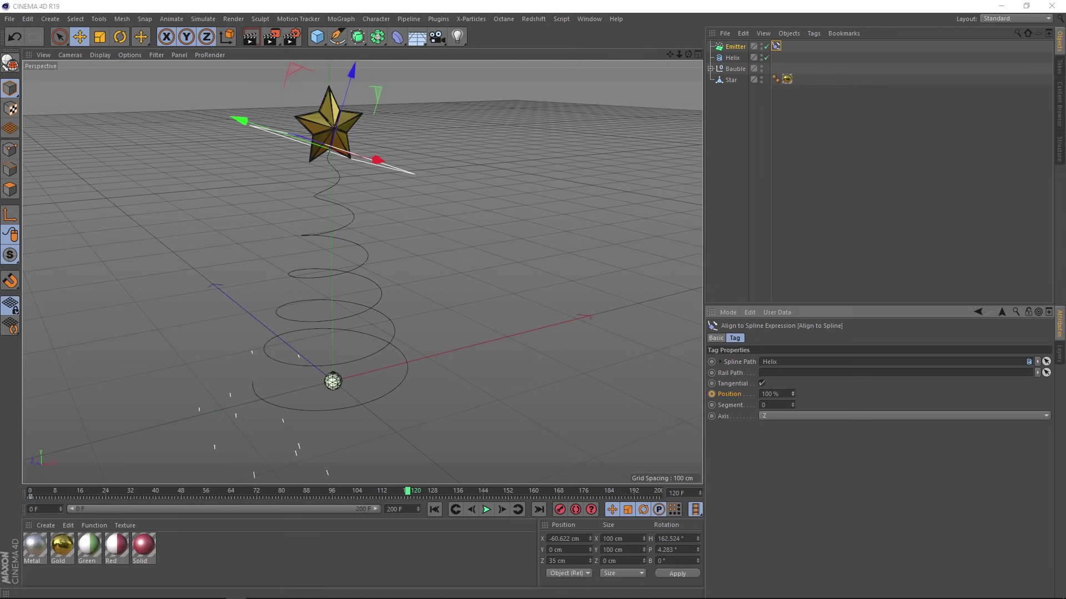
pyautogui.click(712, 395)
pyautogui.click(435, 510)
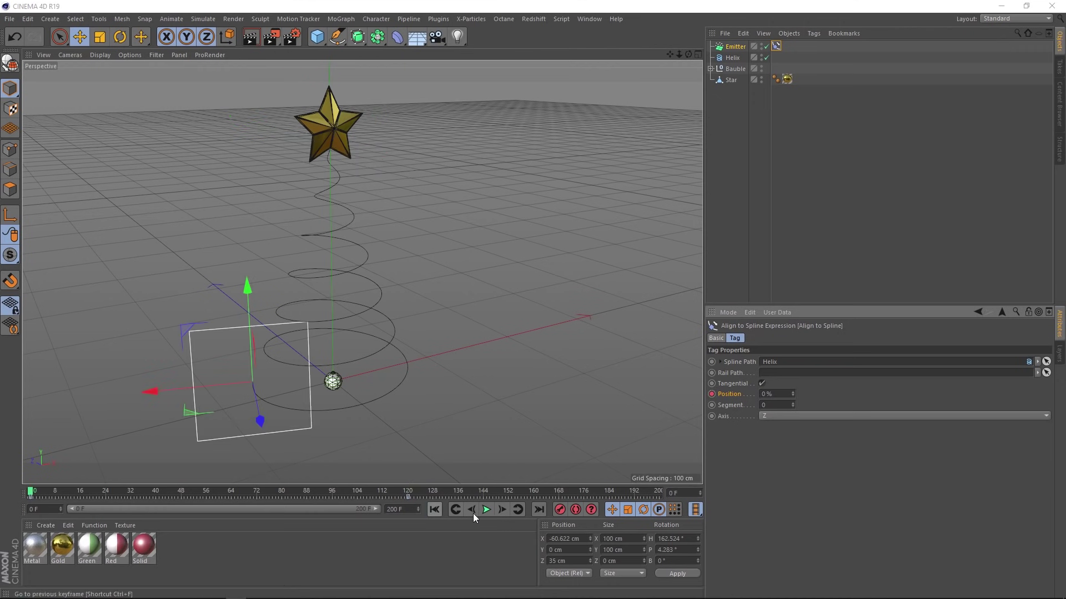
pyautogui.click(486, 510)
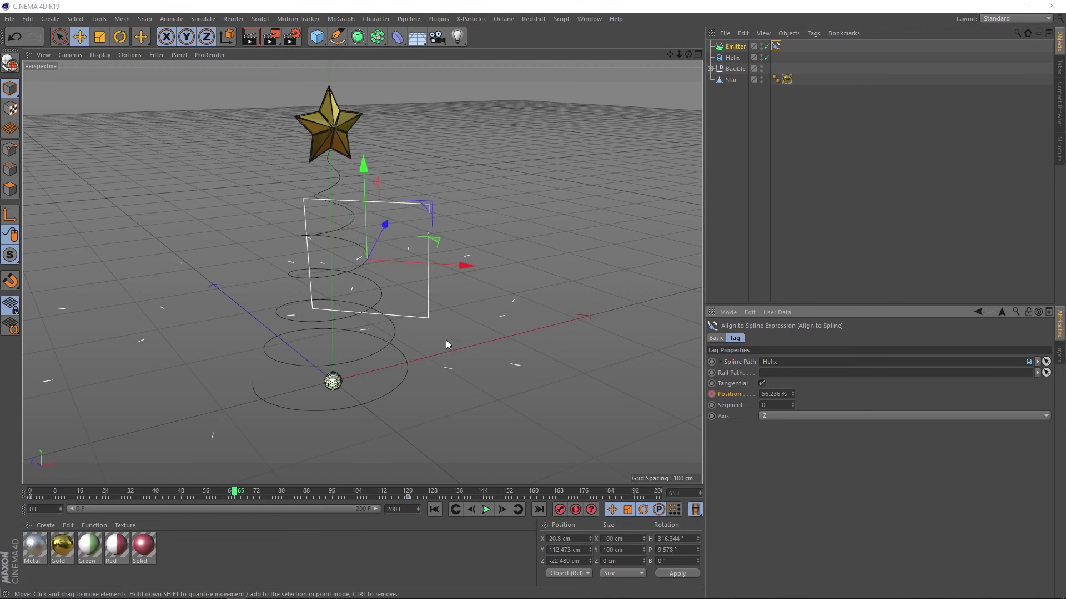
# Set the Emitter's particle speed to 0 cm and preview the animation
pyautogui.click(735, 47)
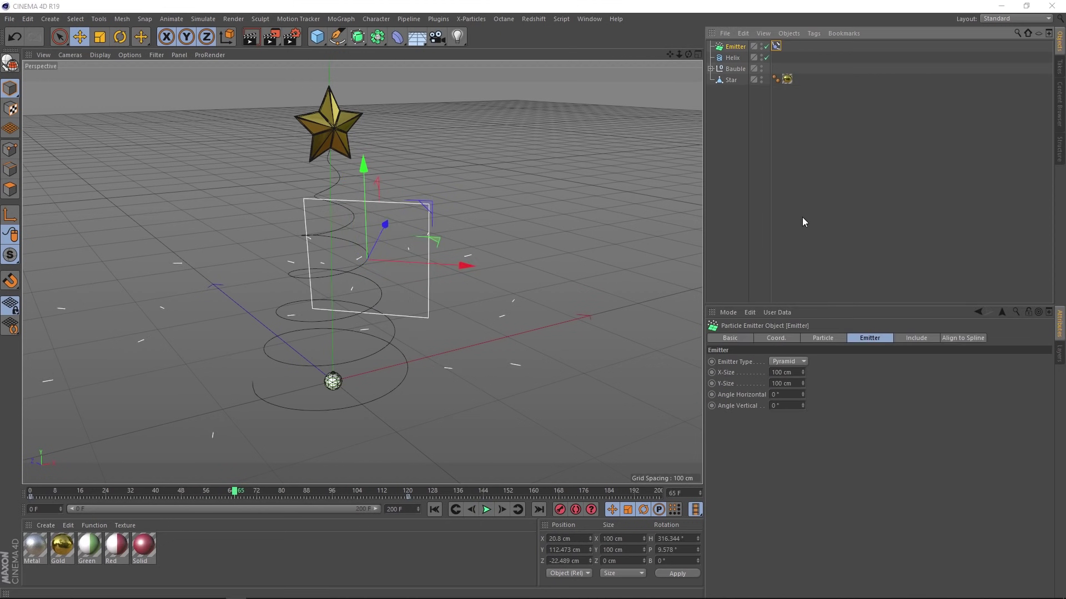
pyautogui.click(831, 338)
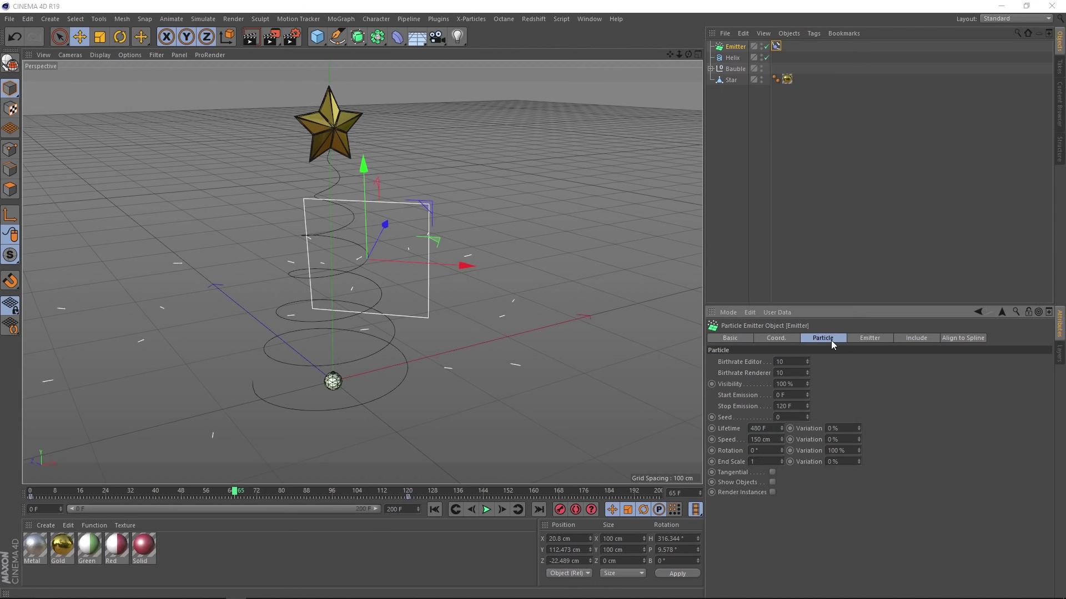
pyautogui.doubleClick(764, 440)
pyautogui.write('0')
pyautogui.press('Return')
pyautogui.click(435, 511)
pyautogui.click(486, 510)
pyautogui.click(486, 510)
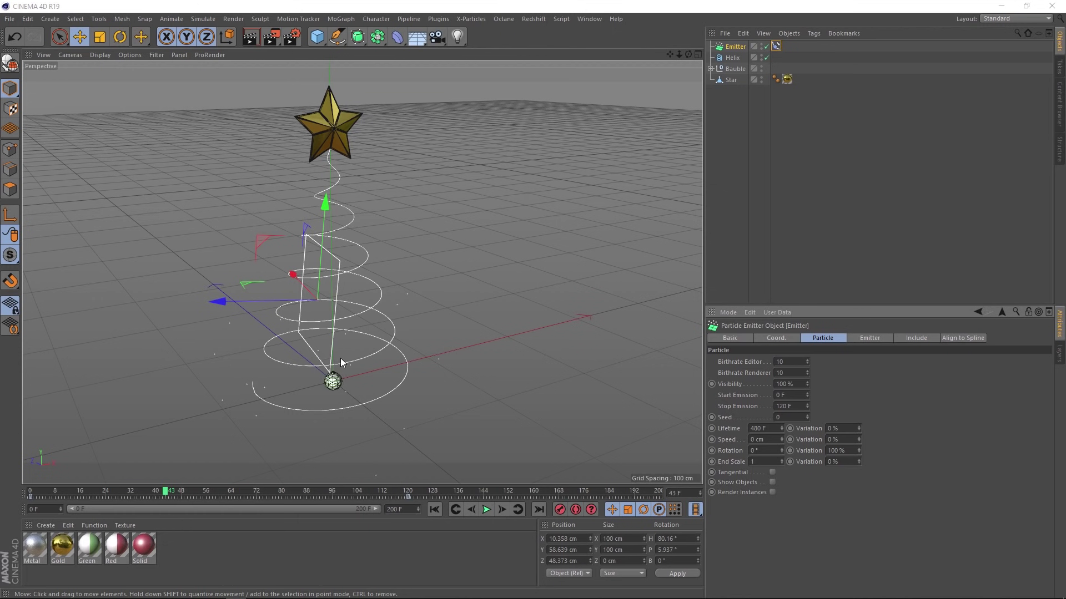
# Shrink the emitter shape to 1 cm by 1 cm and preview the result
pyautogui.click(869, 337)
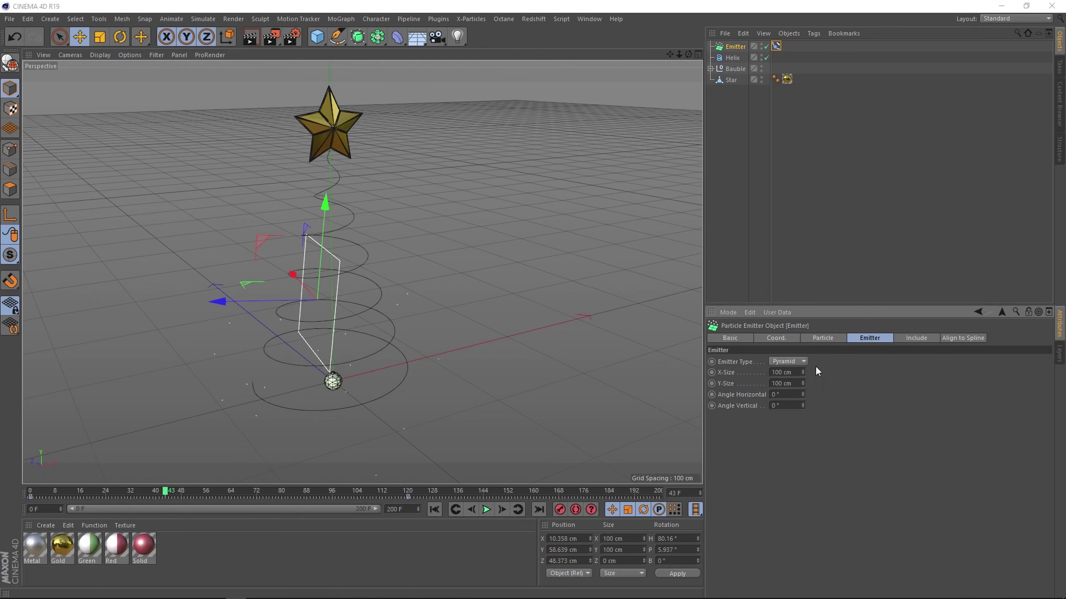
pyautogui.hotkey('ctrl', 'a')
pyautogui.write('1')
pyautogui.press('Tab')
pyautogui.write('1')
pyautogui.press('Return')
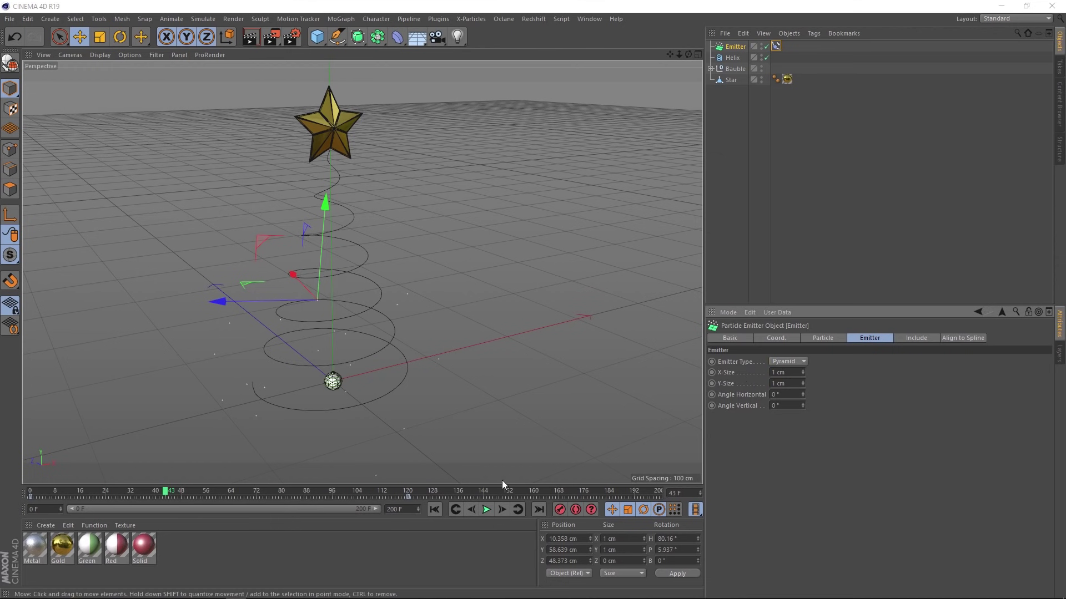
pyautogui.click(434, 509)
pyautogui.click(486, 509)
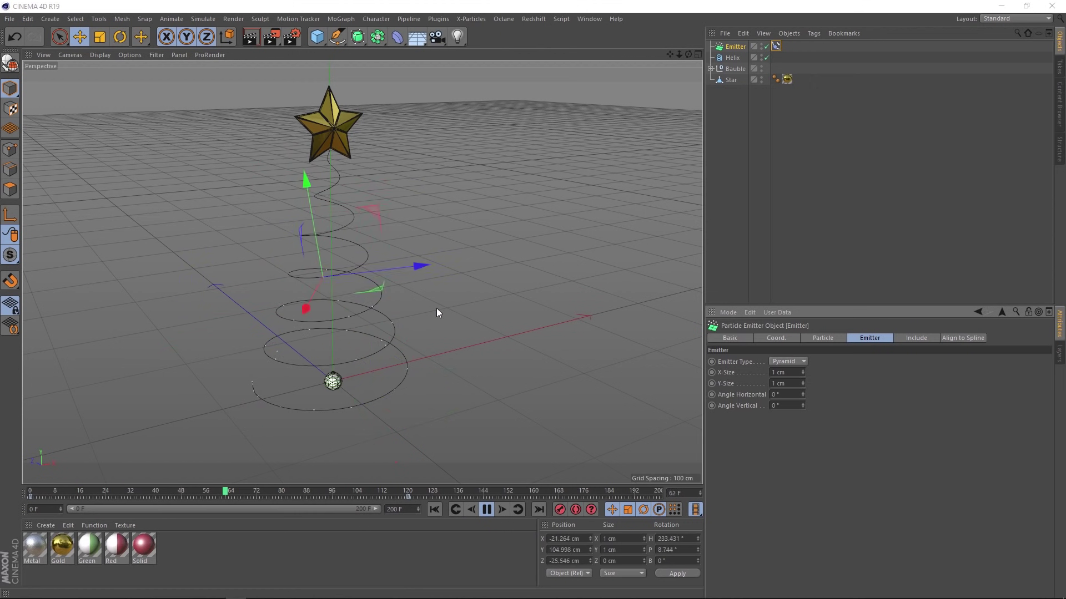
pyautogui.click(486, 510)
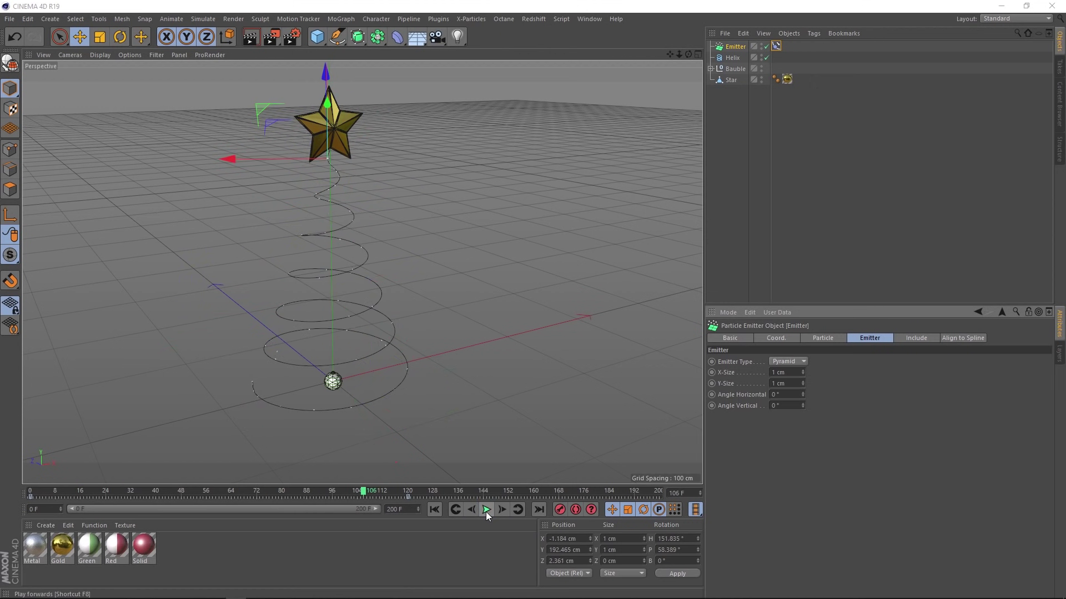
pyautogui.click(429, 510)
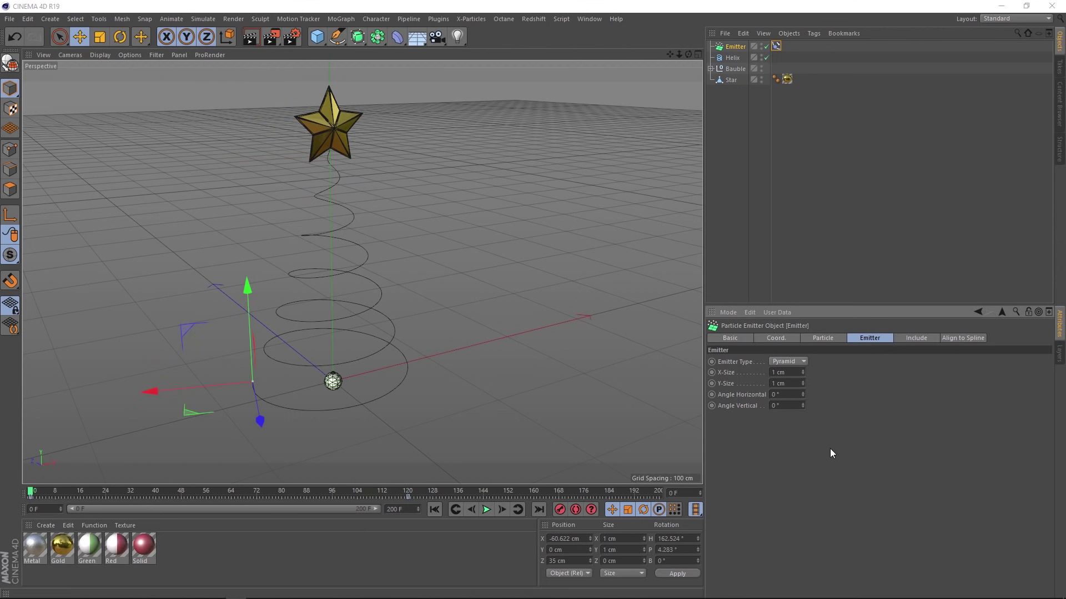
# Raise the emitter birthrate to 200 and preview the denser particle trail
pyautogui.click(823, 337)
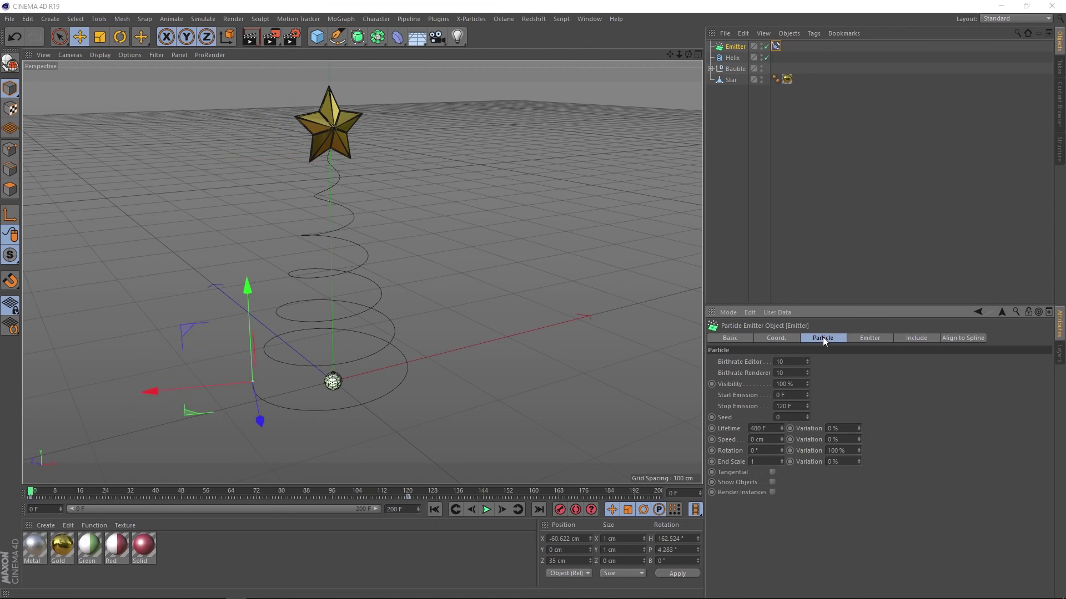
pyautogui.doubleClick(780, 361)
pyautogui.click(486, 510)
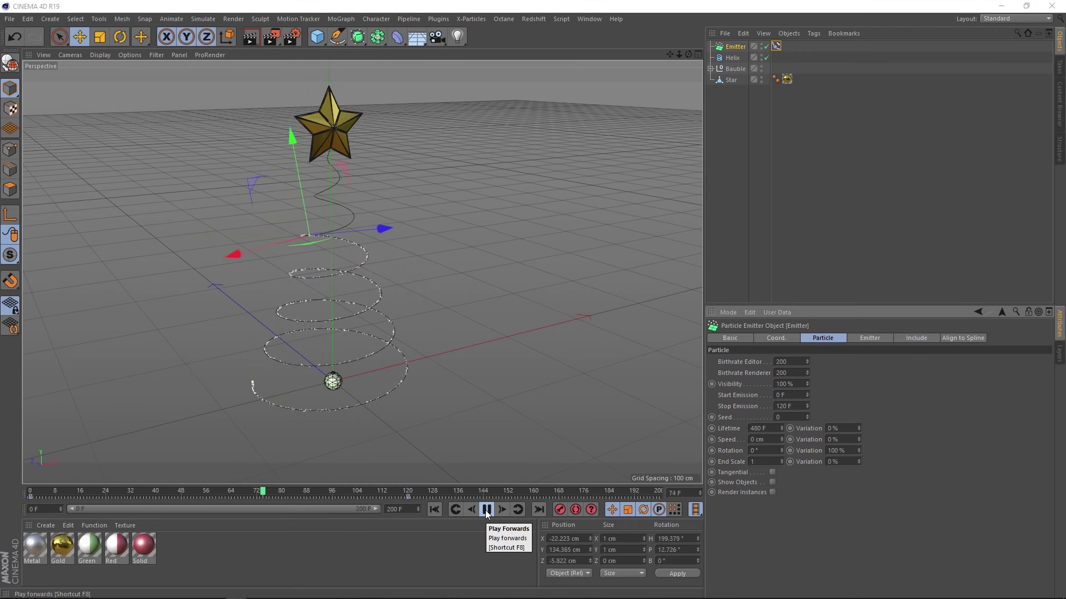
pyautogui.click(486, 509)
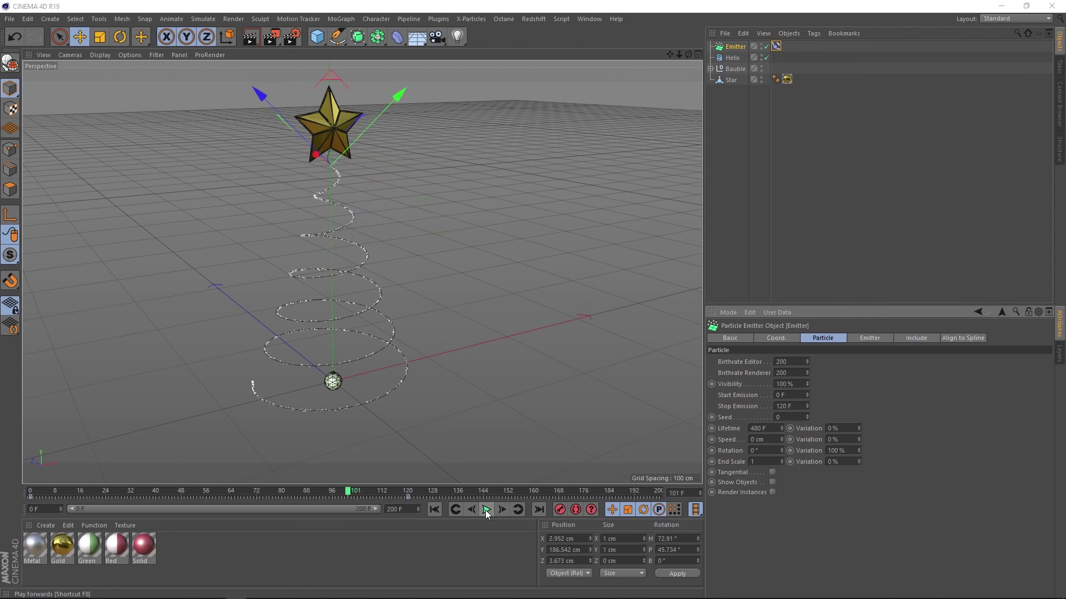
pyautogui.click(434, 510)
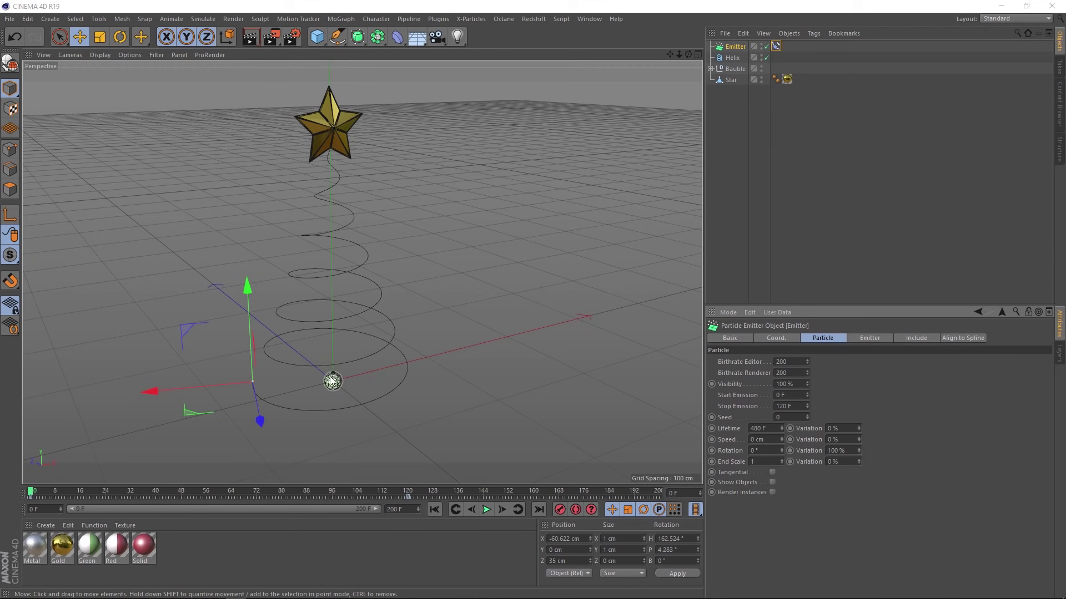
# Add a Cloner in Object mode with the Emitter as its source object
pyautogui.click(340, 19)
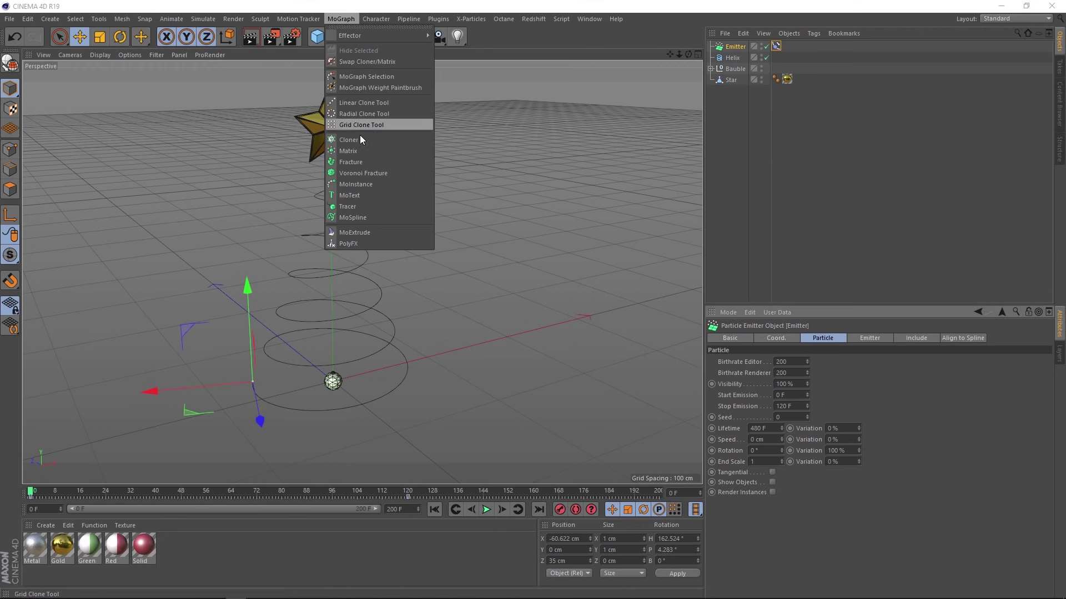
pyautogui.click(402, 146)
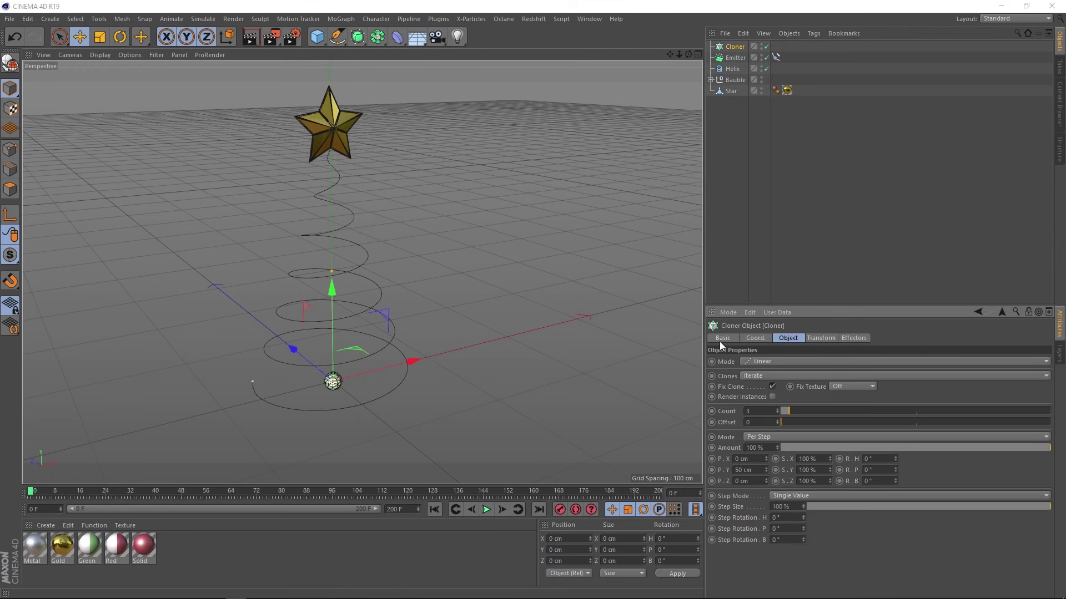
pyautogui.click(783, 359)
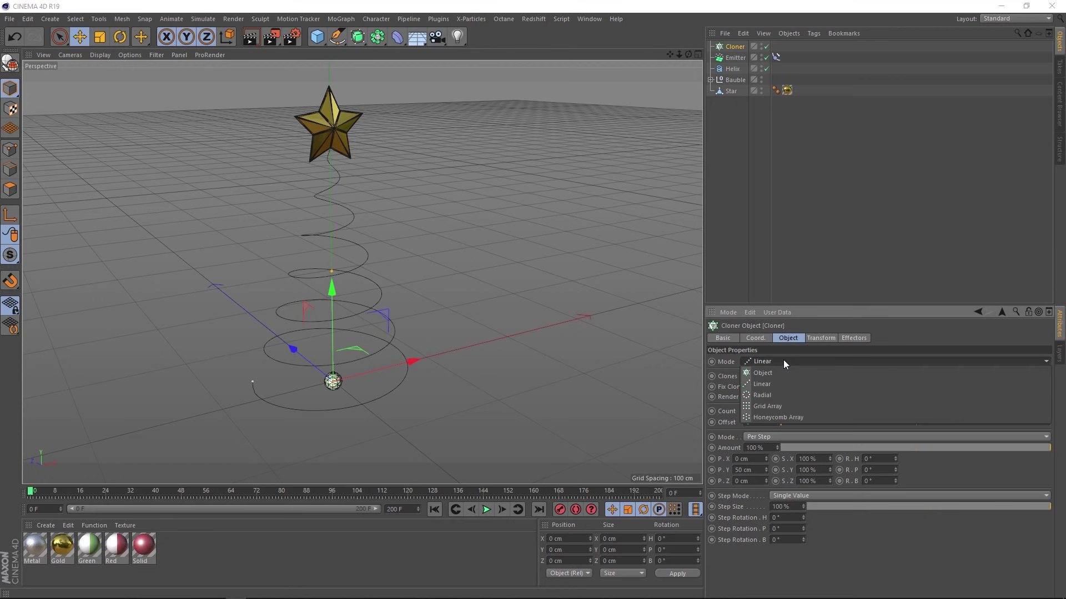
pyautogui.click(777, 370)
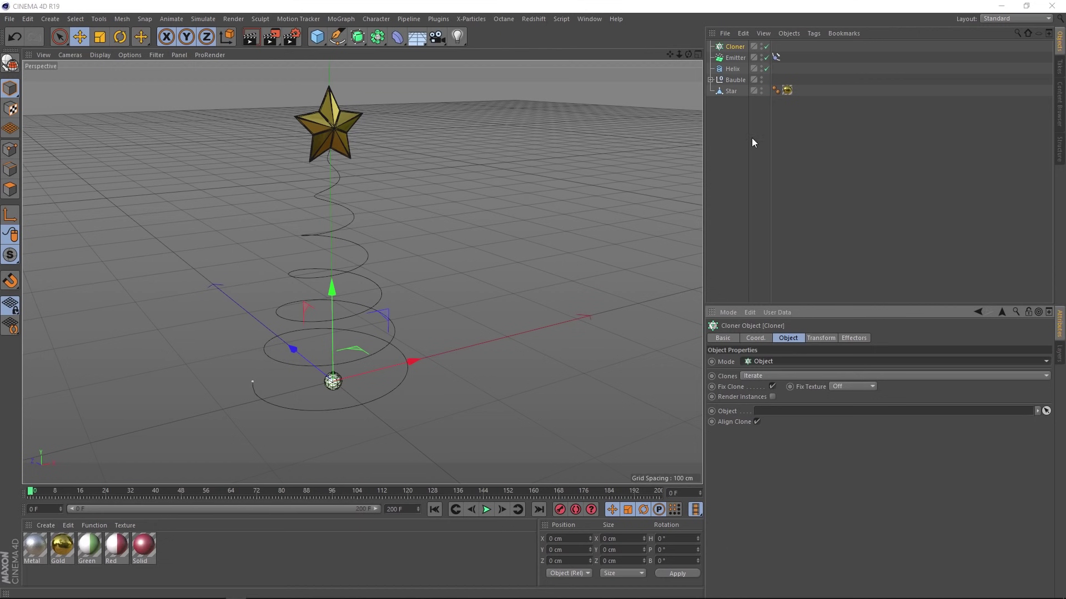
pyautogui.moveTo(735, 58); pyautogui.dragTo(767, 419)
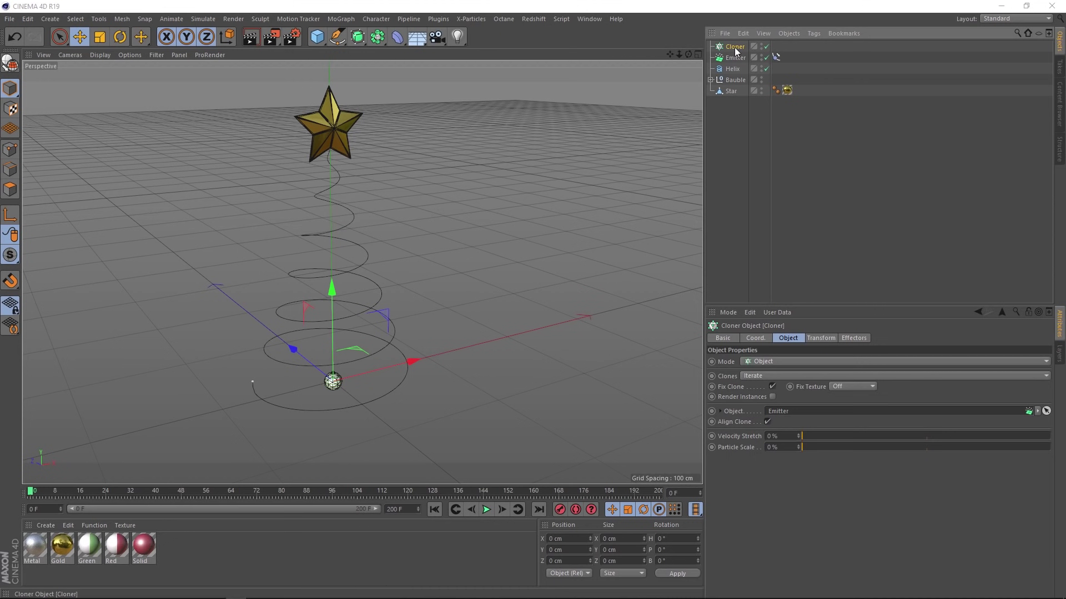
# Parent the Bauble under the Cloner, preview the baubles streaming along the helix, then rewind
pyautogui.moveTo(741, 52); pyautogui.dragTo(737, 48)
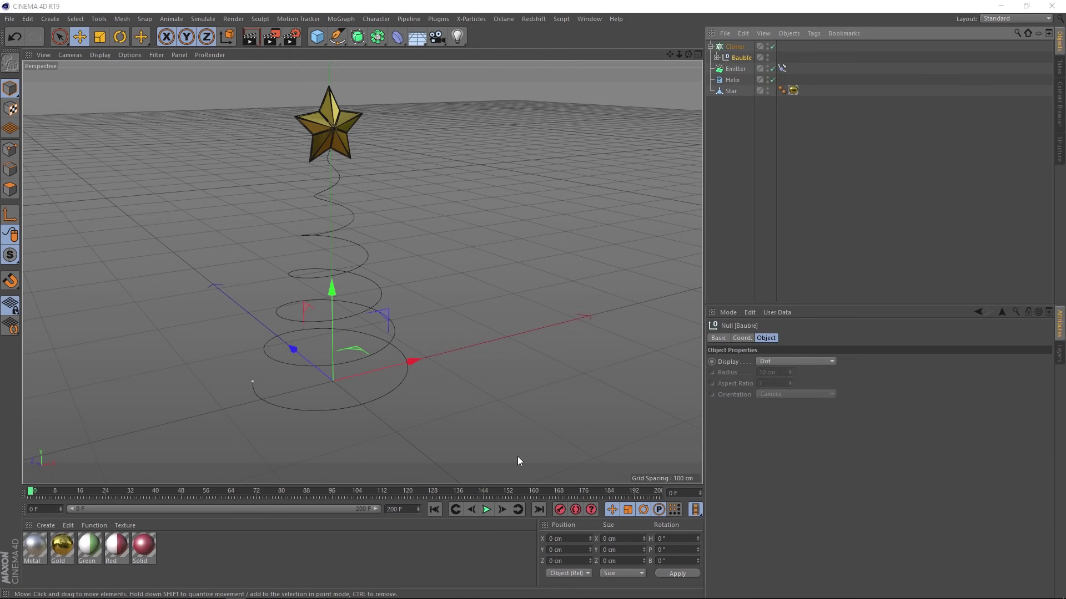
pyautogui.click(486, 509)
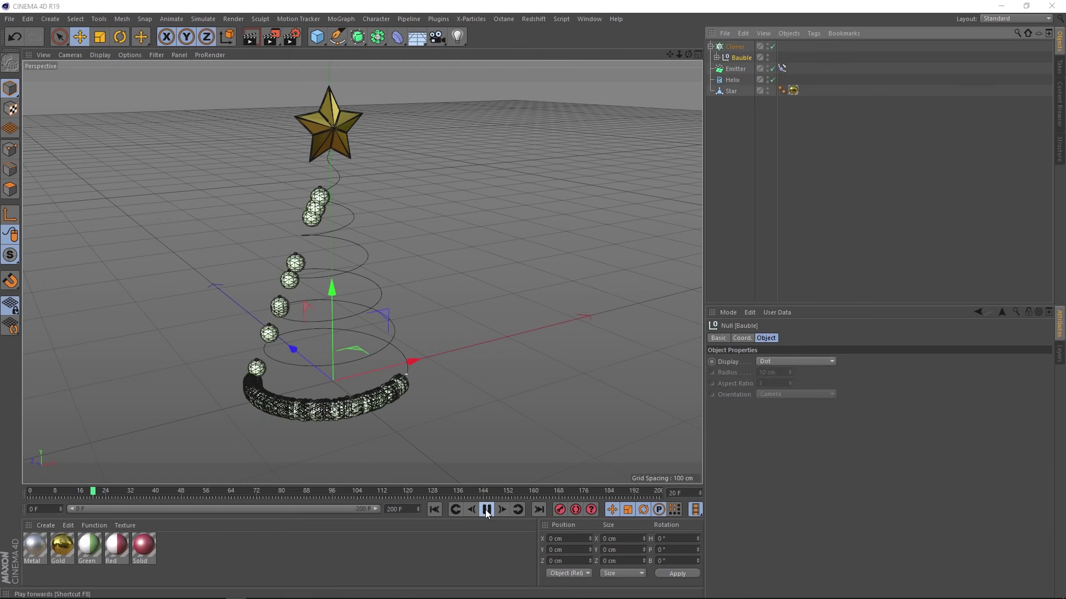
pyautogui.click(486, 509)
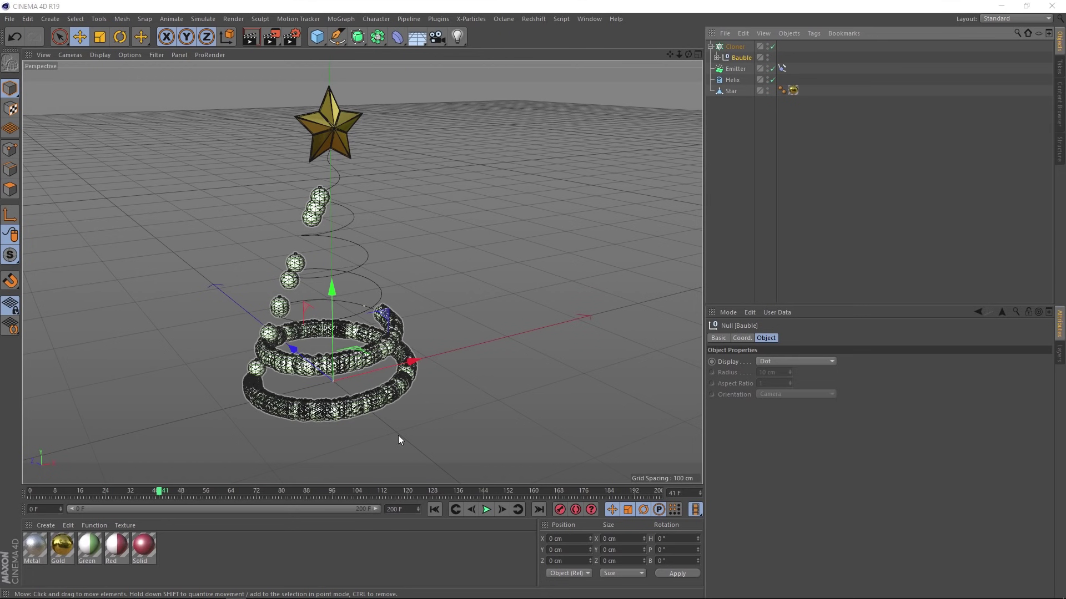
pyautogui.click(435, 510)
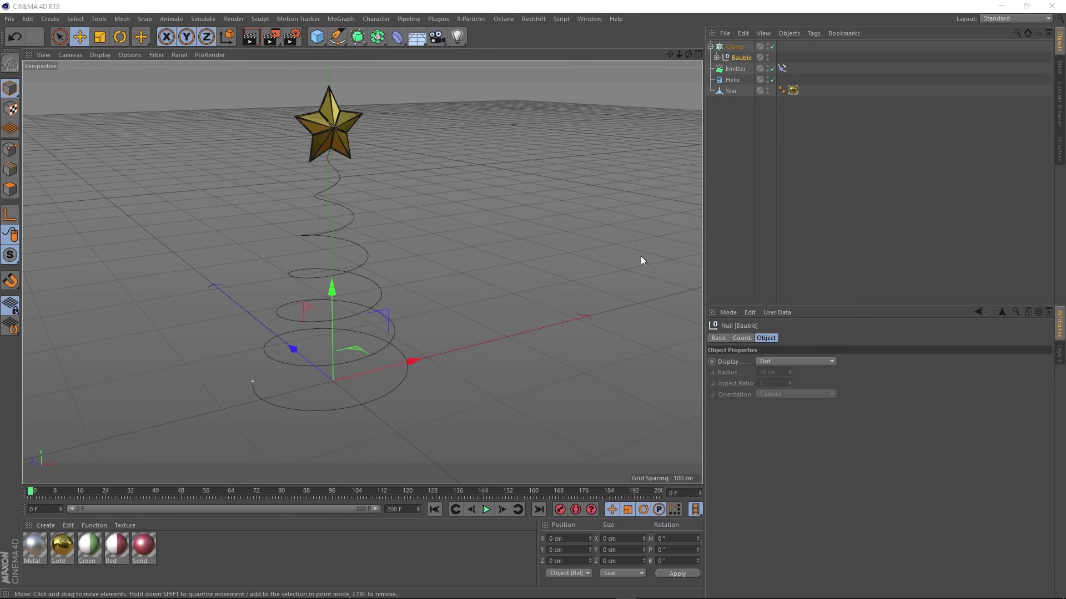
# Rename the Cloner to Baubles, add a Rigid Body tag, and preview the falling baubles
pyautogui.doubleClick(735, 47)
pyautogui.write('Baubles')
pyautogui.press('Return')
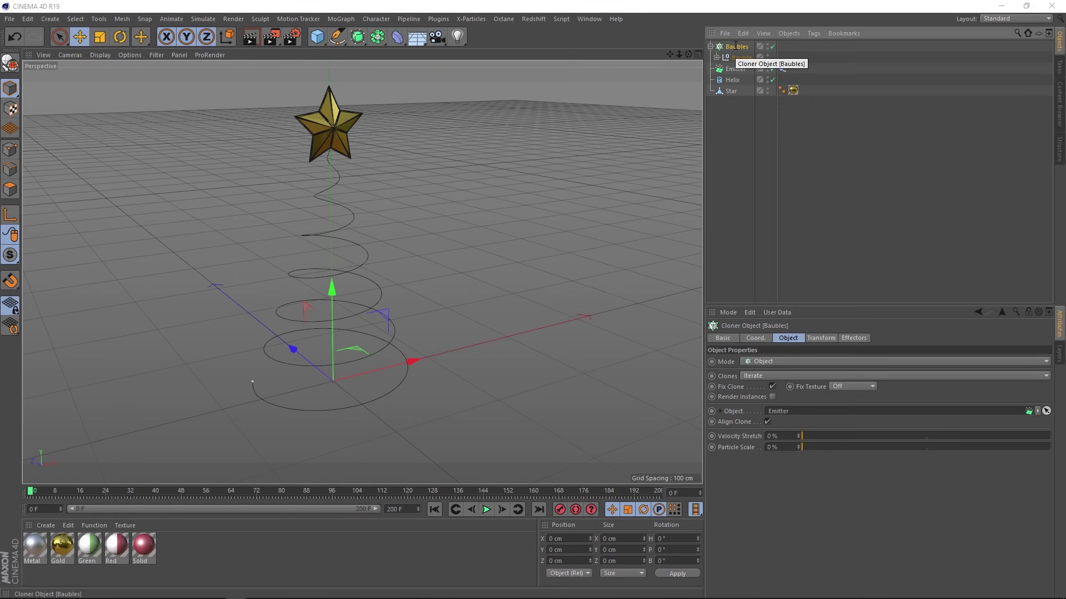
pyautogui.click(814, 35)
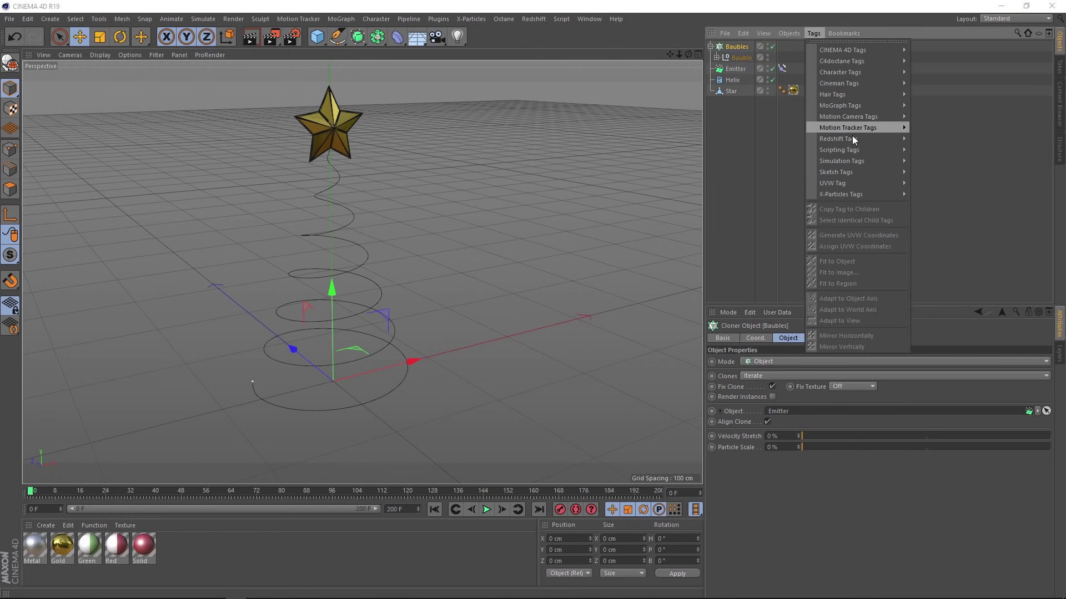
pyautogui.moveTo(864, 161)
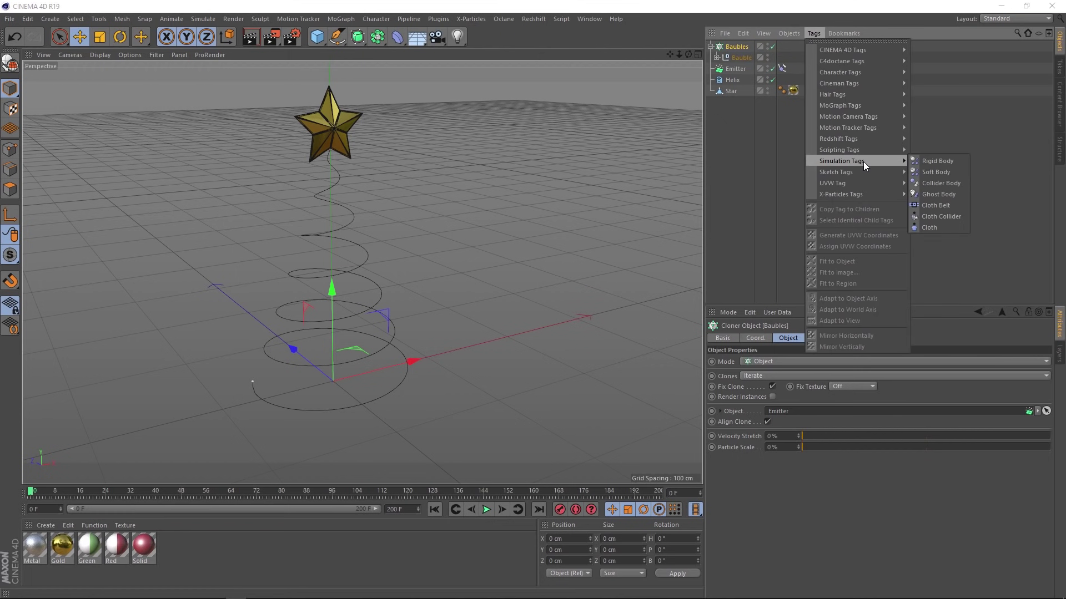
pyautogui.click(958, 168)
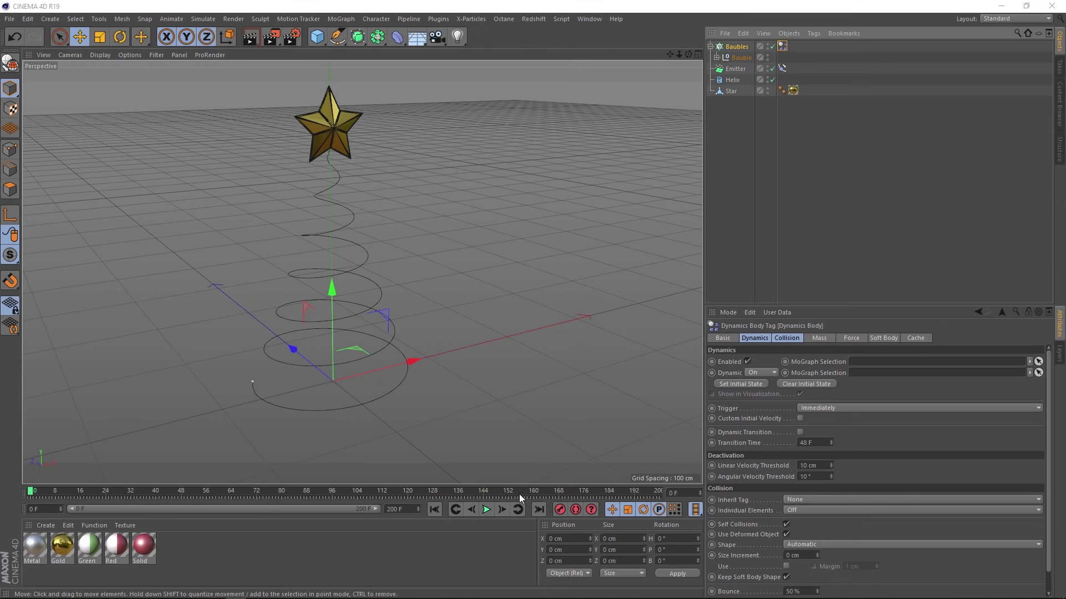
pyautogui.click(486, 509)
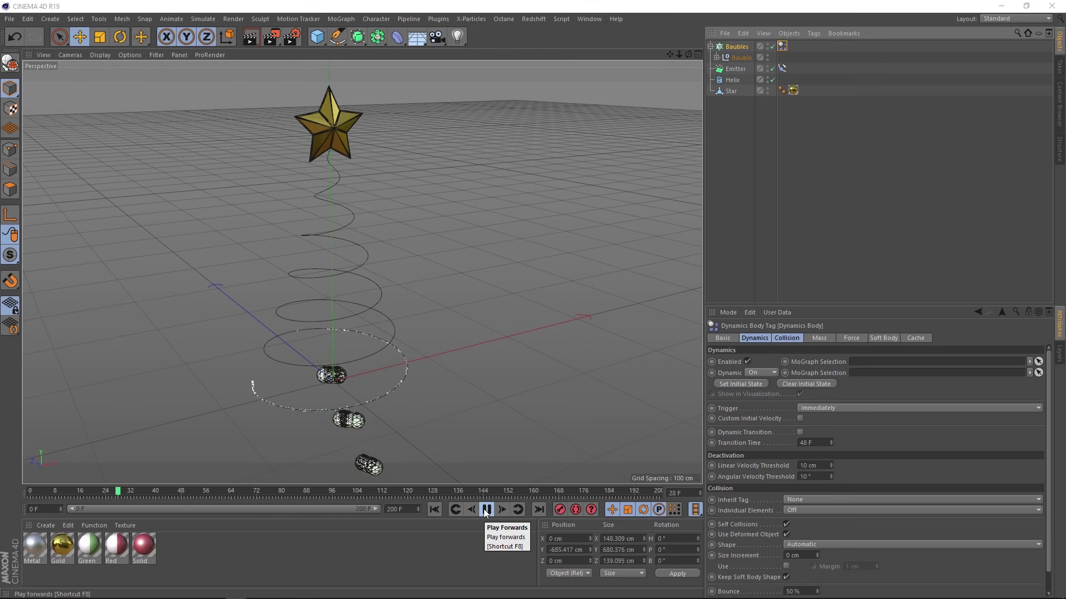
pyautogui.click(486, 509)
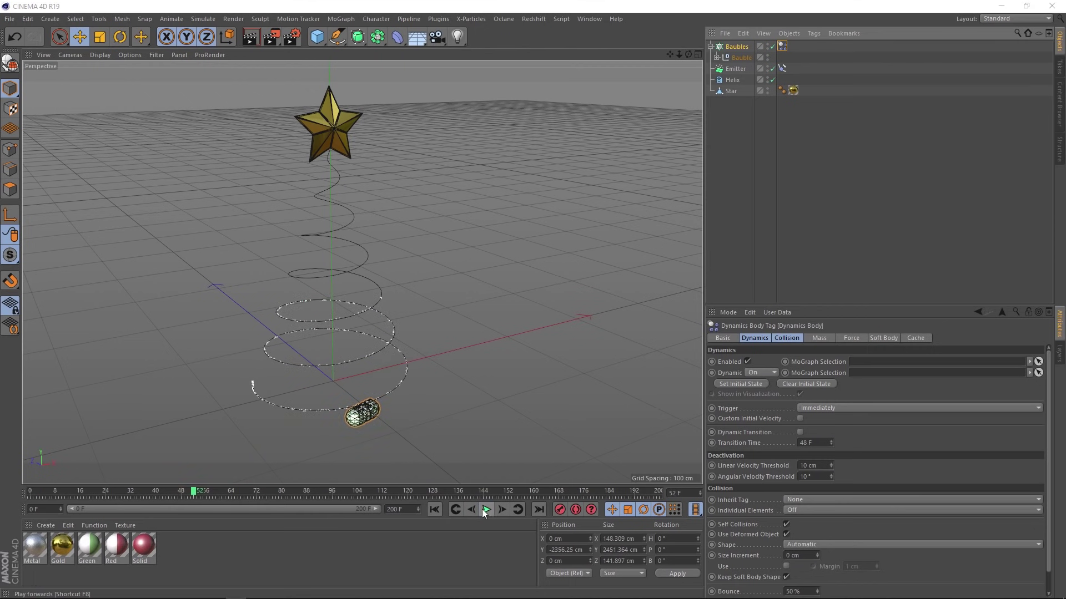
pyautogui.click(432, 510)
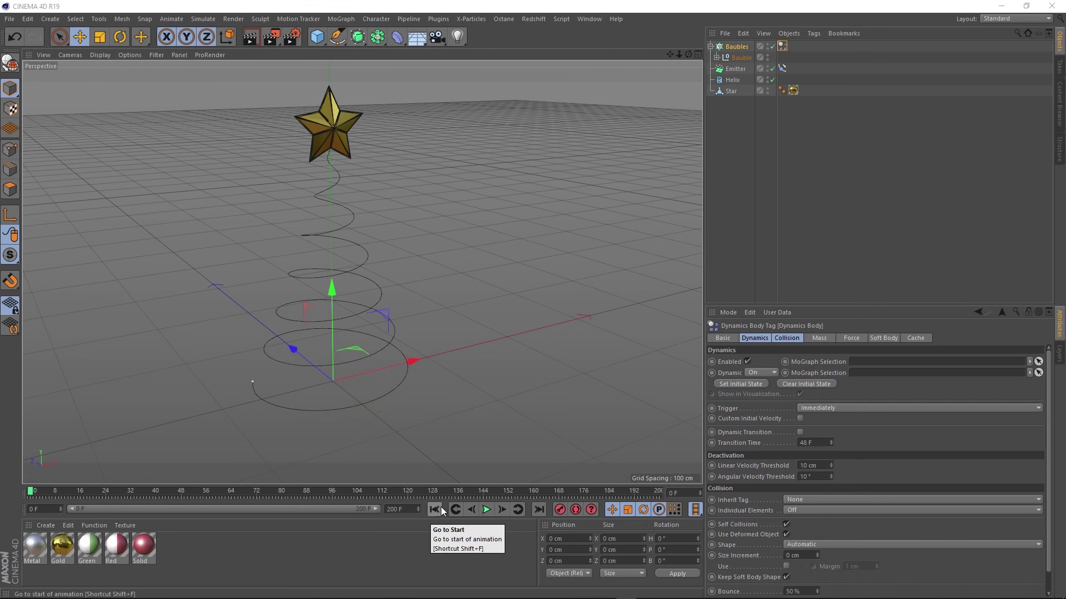
# Set Collision Individual Elements to Top Level and replay the simulation from frame 0
pyautogui.click(792, 339)
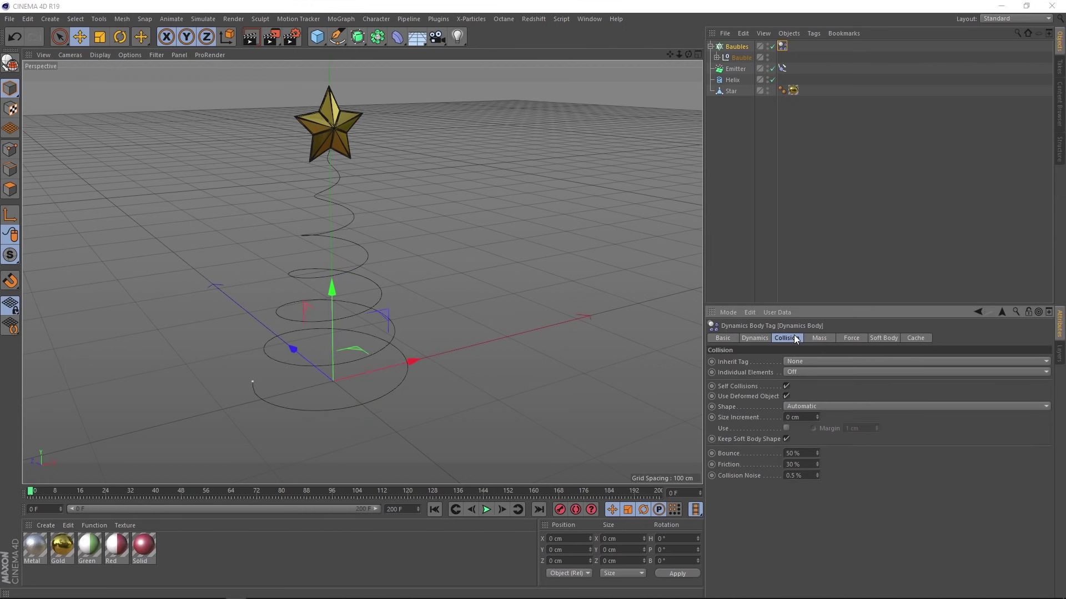
pyautogui.click(810, 371)
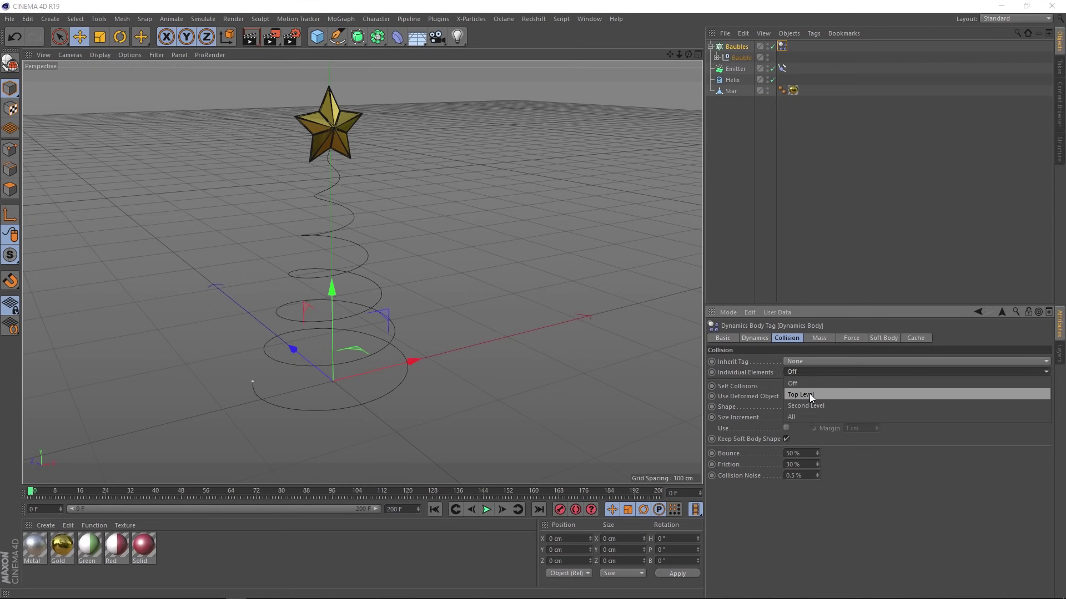
pyautogui.click(809, 394)
pyautogui.click(486, 509)
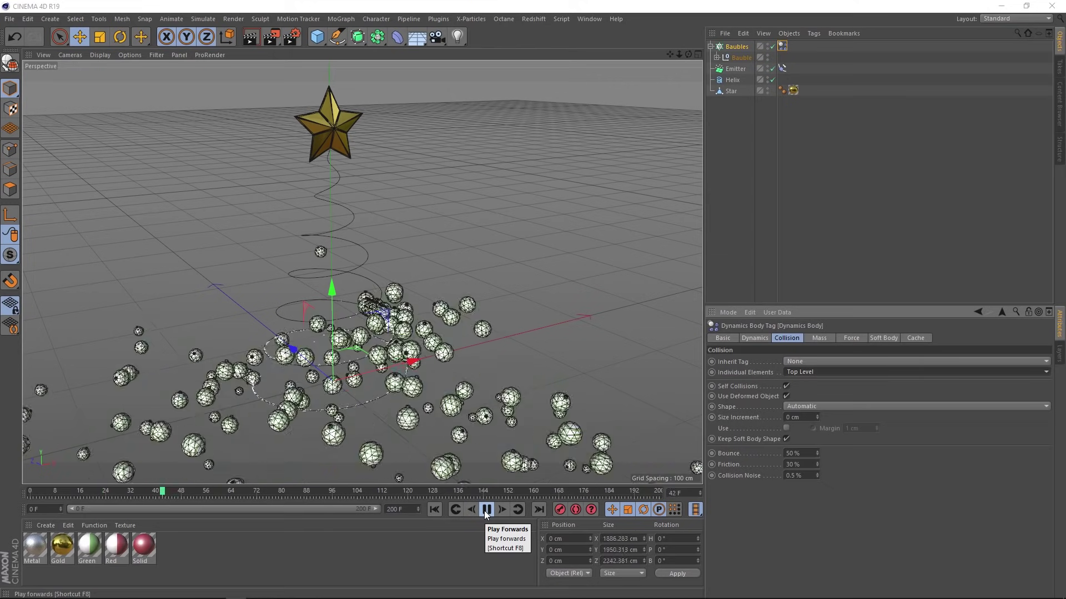
pyautogui.click(486, 510)
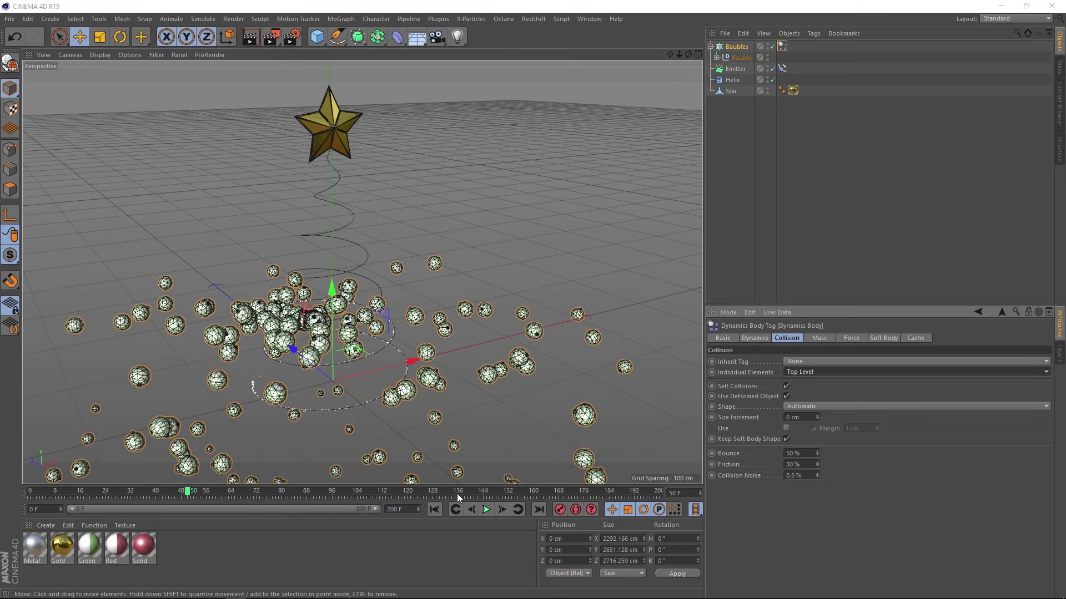
pyautogui.click(435, 509)
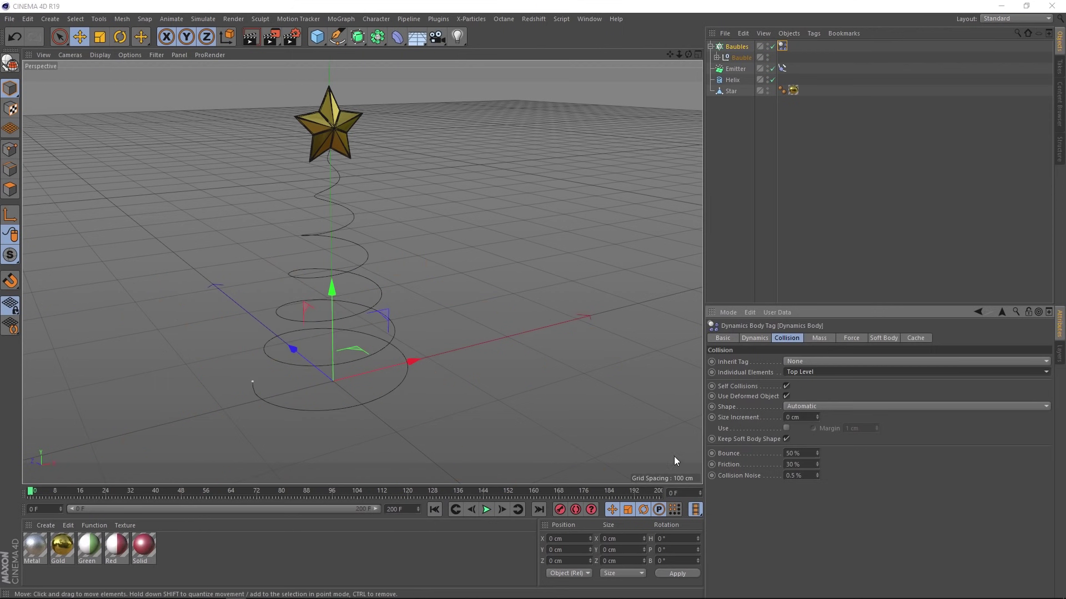
# Set Follow Position 10 and Follow Rotation 1 in the Force tab, replaying to check the mound
pyautogui.click(852, 338)
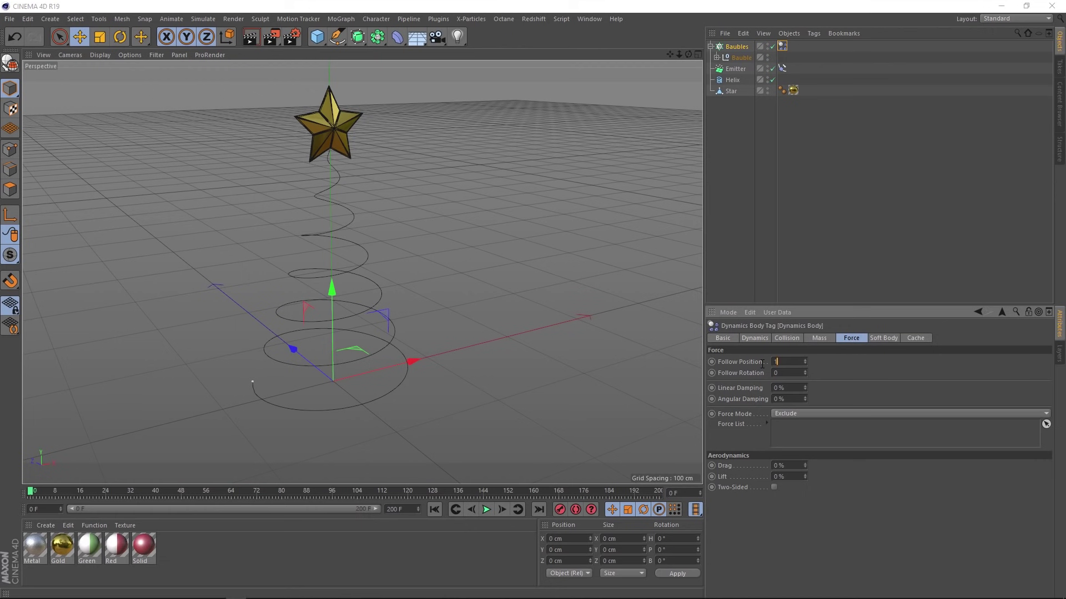
pyautogui.click(486, 509)
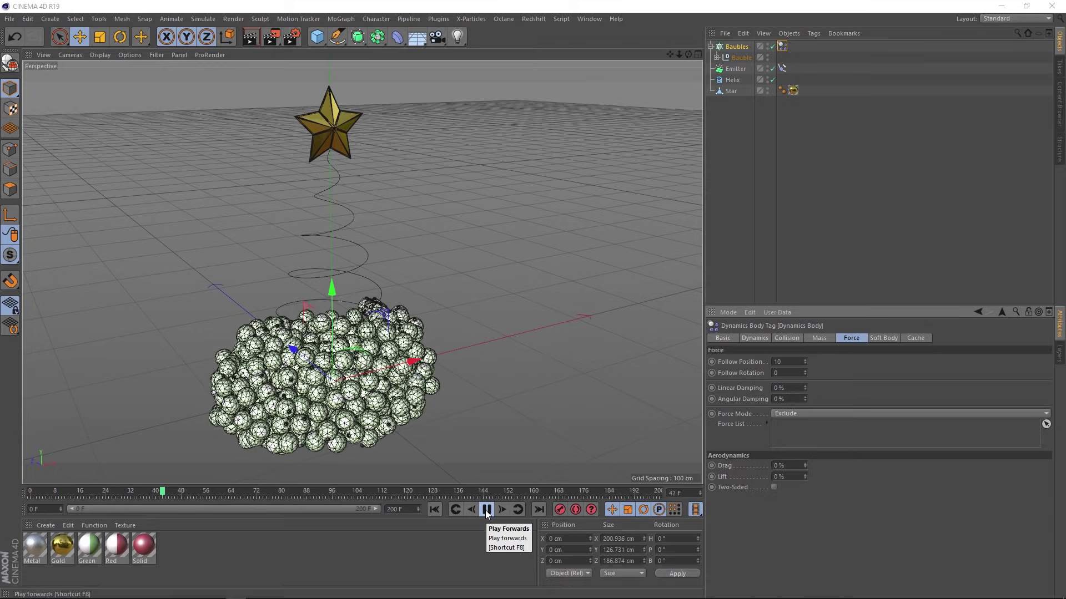
pyautogui.click(486, 509)
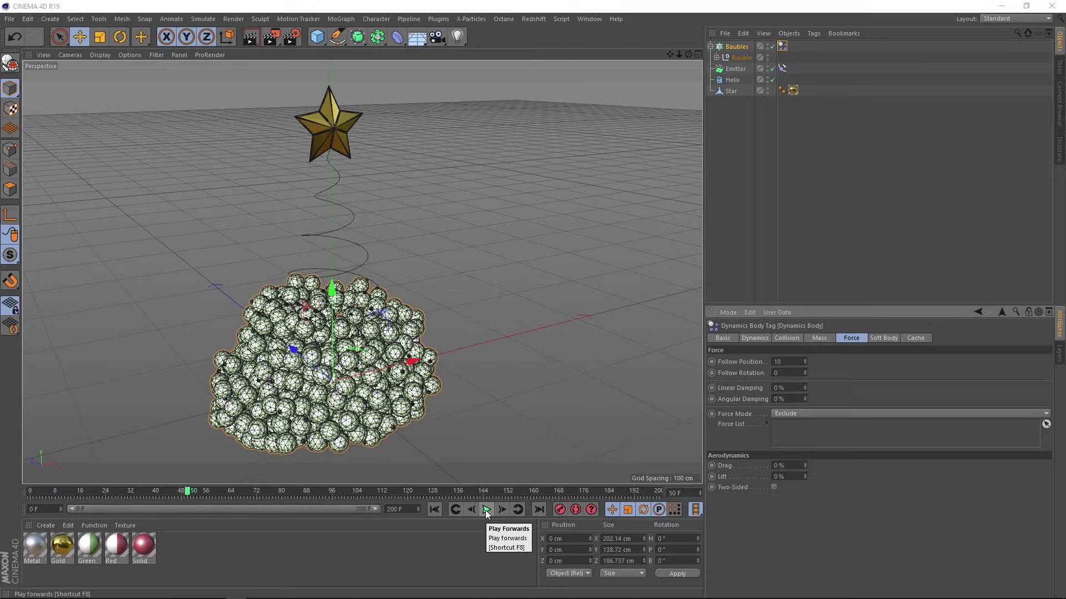
pyautogui.click(434, 510)
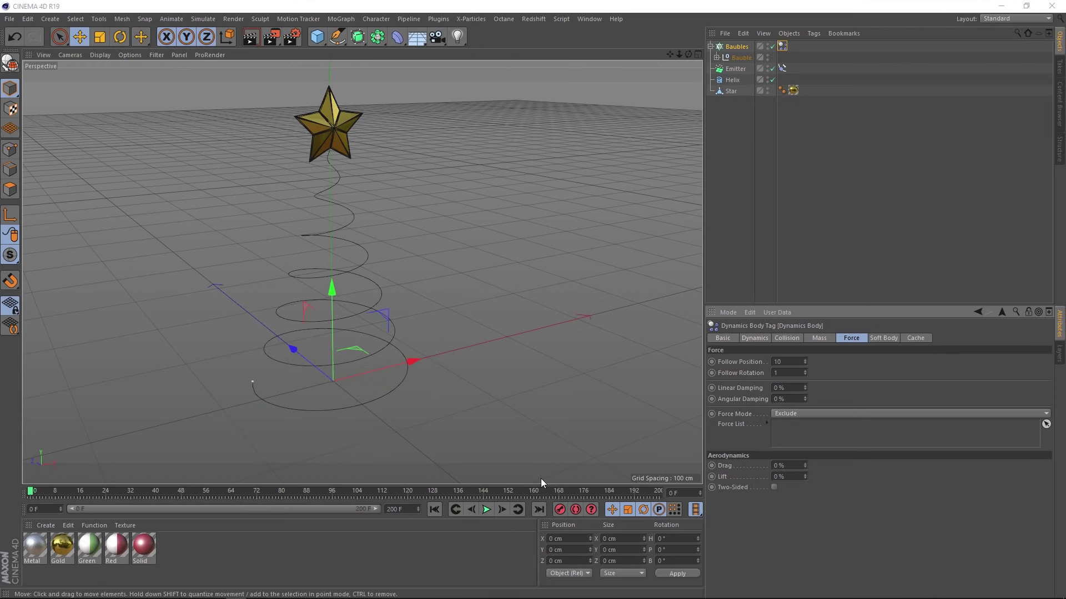
pyautogui.click(487, 510)
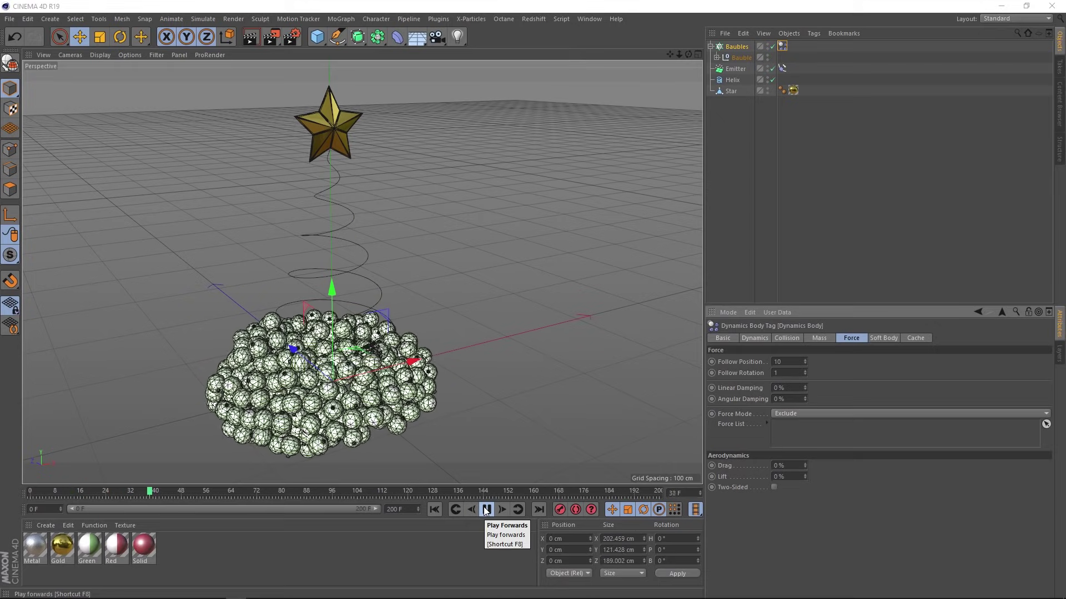
pyautogui.click(486, 510)
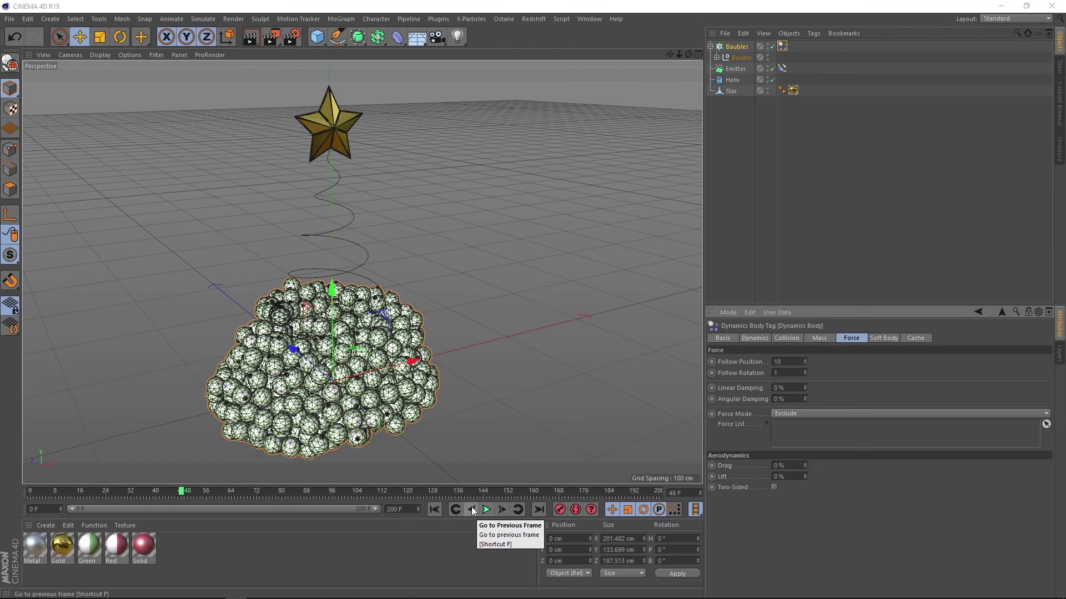
# Add a camera, look through it, and reset its position and rotation to default
pyautogui.click(434, 510)
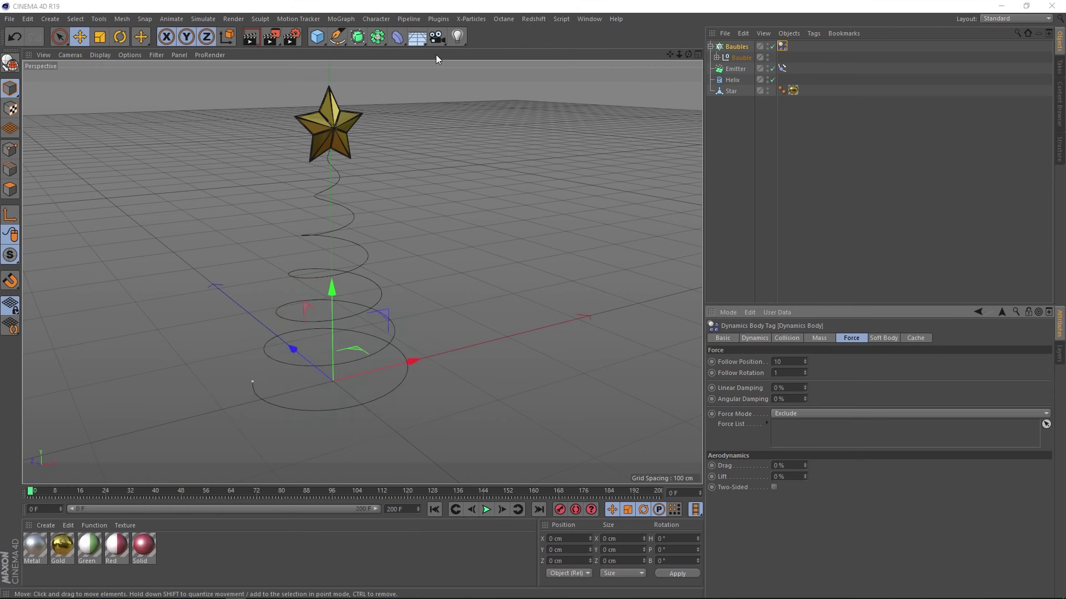
pyautogui.moveTo(439, 39); pyautogui.dragTo(495, 48)
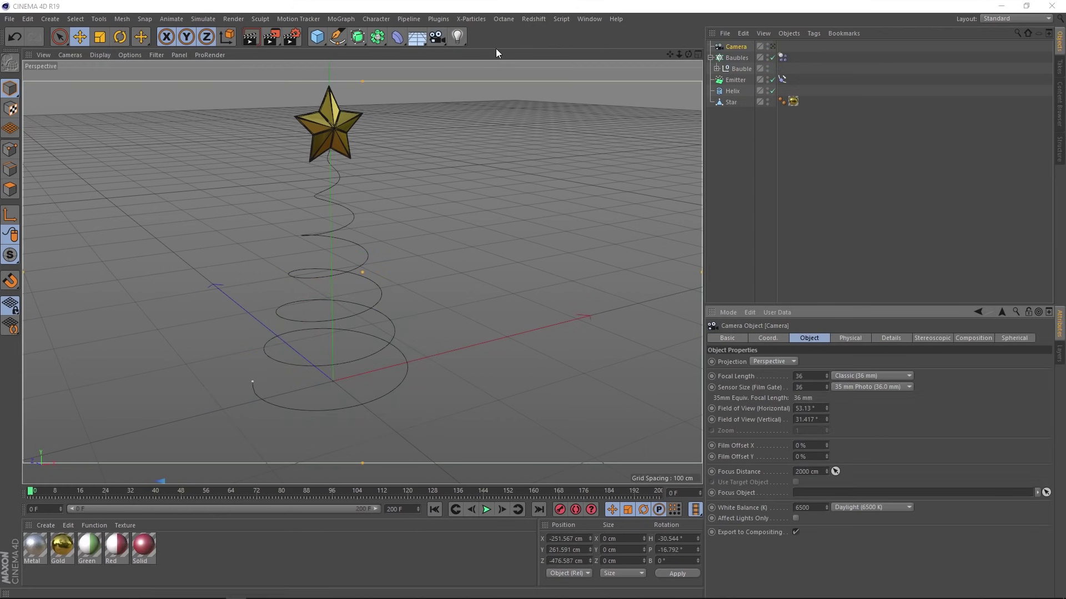
pyautogui.click(773, 46)
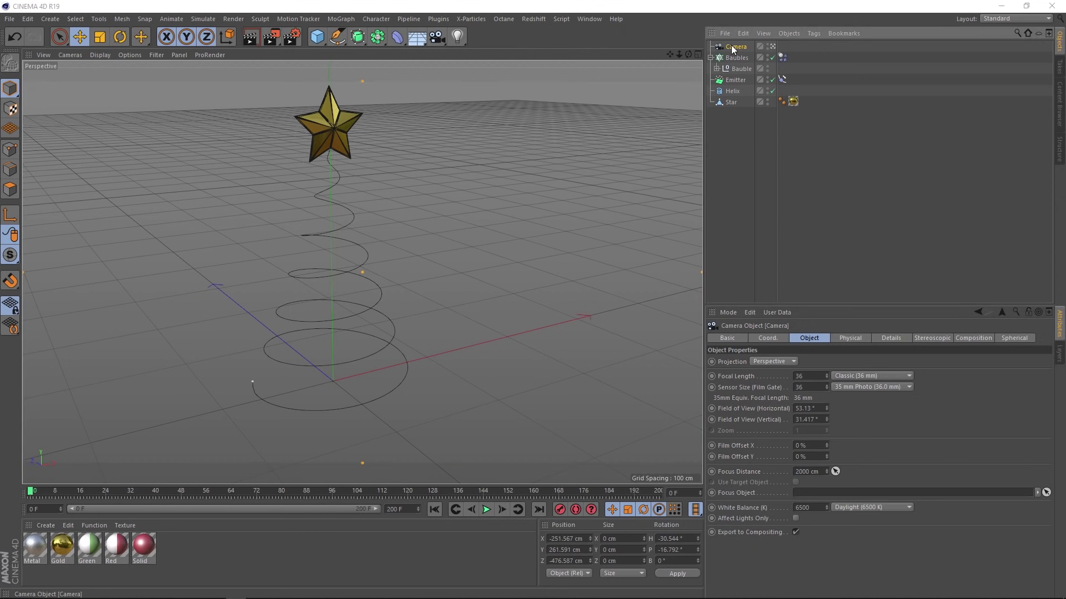
pyautogui.click(767, 338)
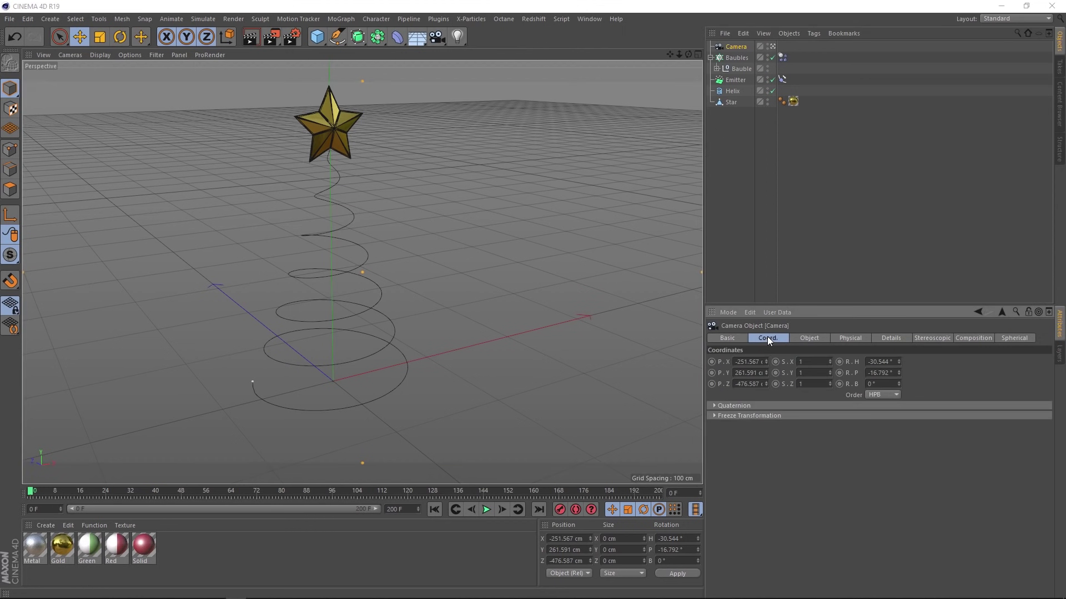
pyautogui.rightClick(727, 360)
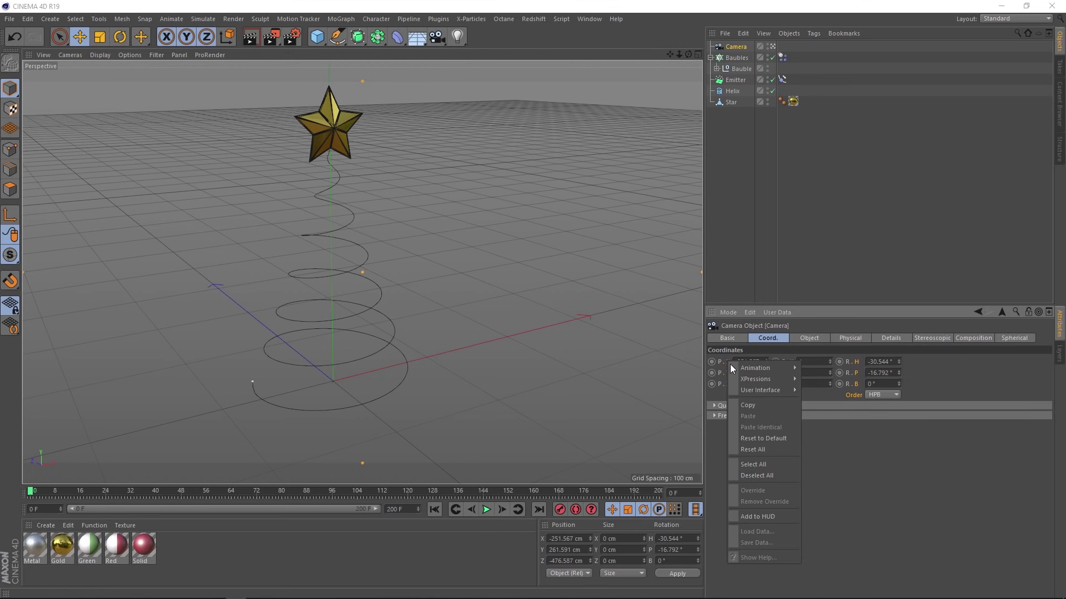
pyautogui.click(753, 439)
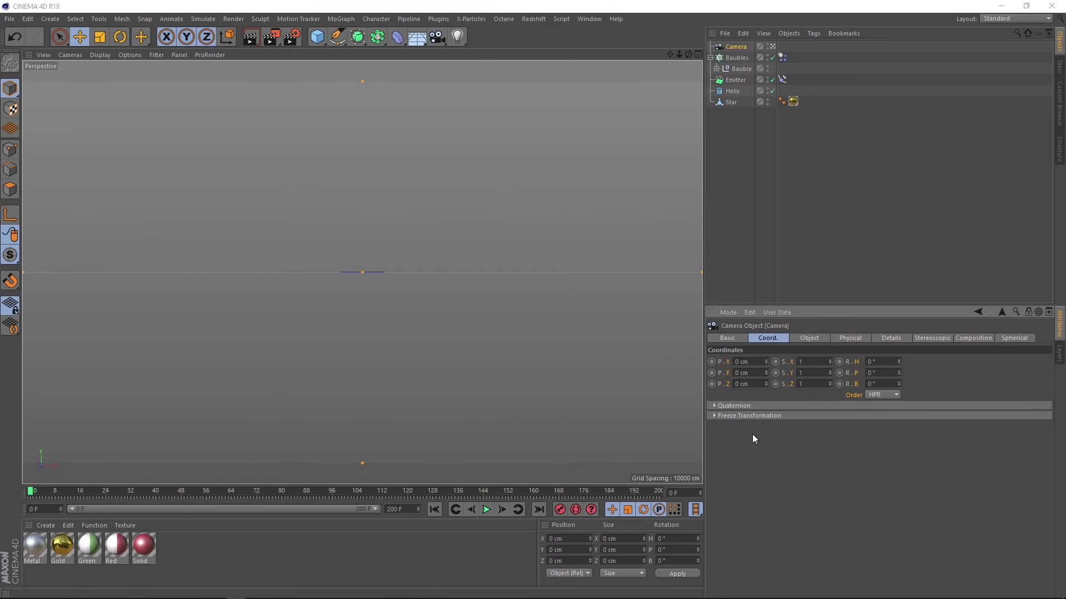
# Place the camera at P.Z -609 cm and P.Y 119 cm, then preview and rewind
pyautogui.moveTo(766, 383); pyautogui.dragTo(766, 430)
pyautogui.click(766, 371)
pyautogui.moveTo(766, 372); pyautogui.dragTo(766, 355)
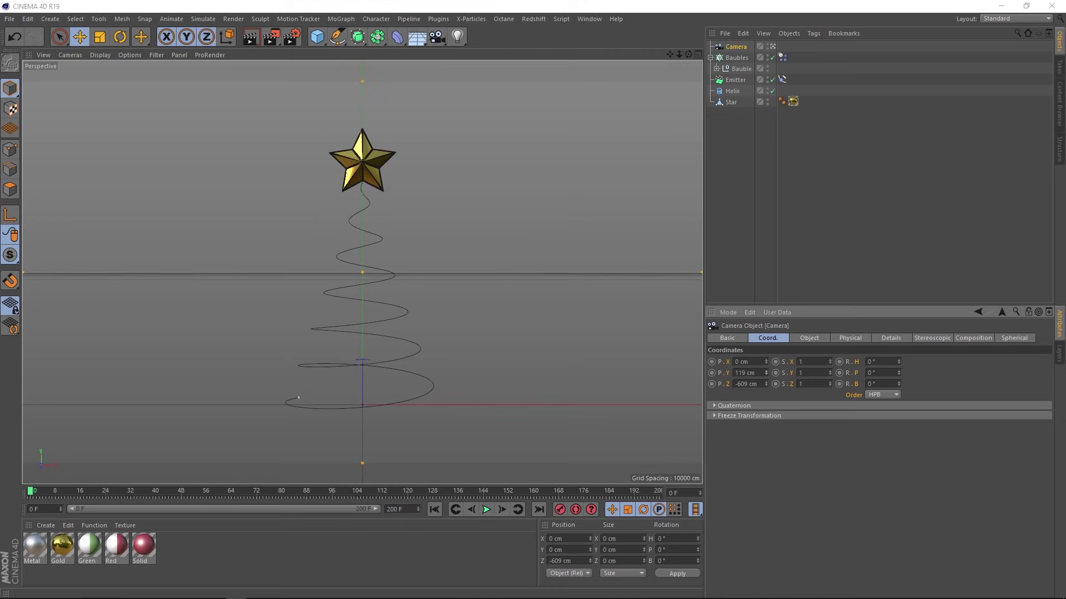
pyautogui.click(486, 510)
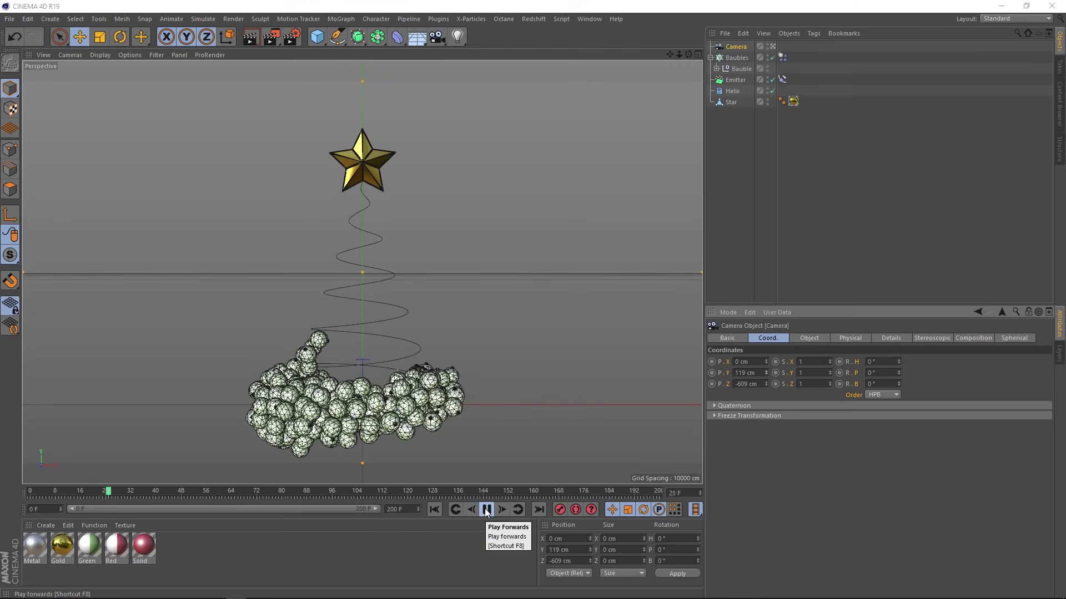
pyautogui.click(486, 510)
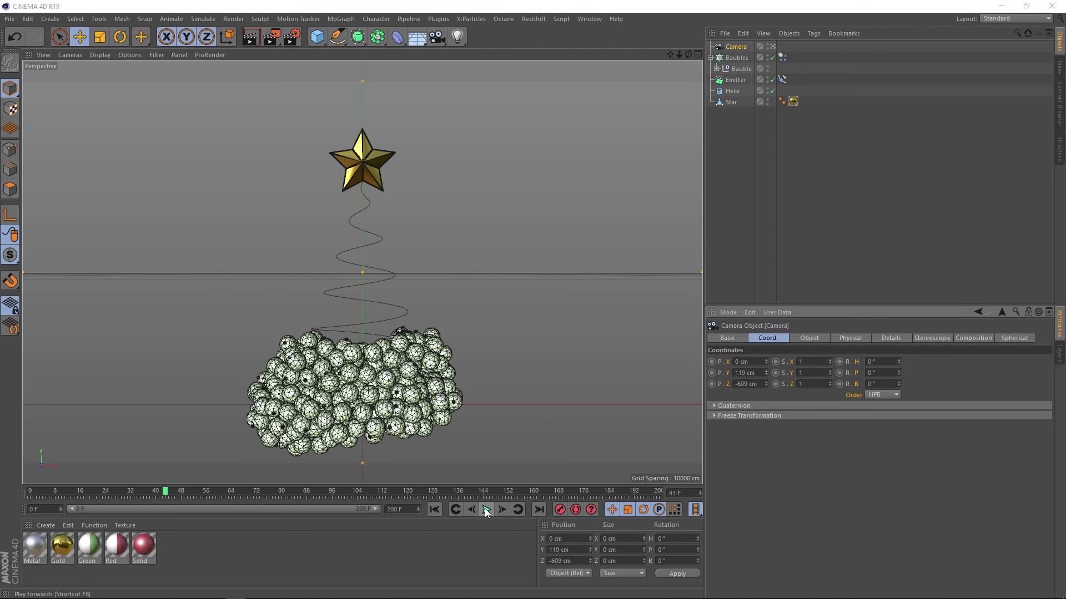
pyautogui.click(433, 512)
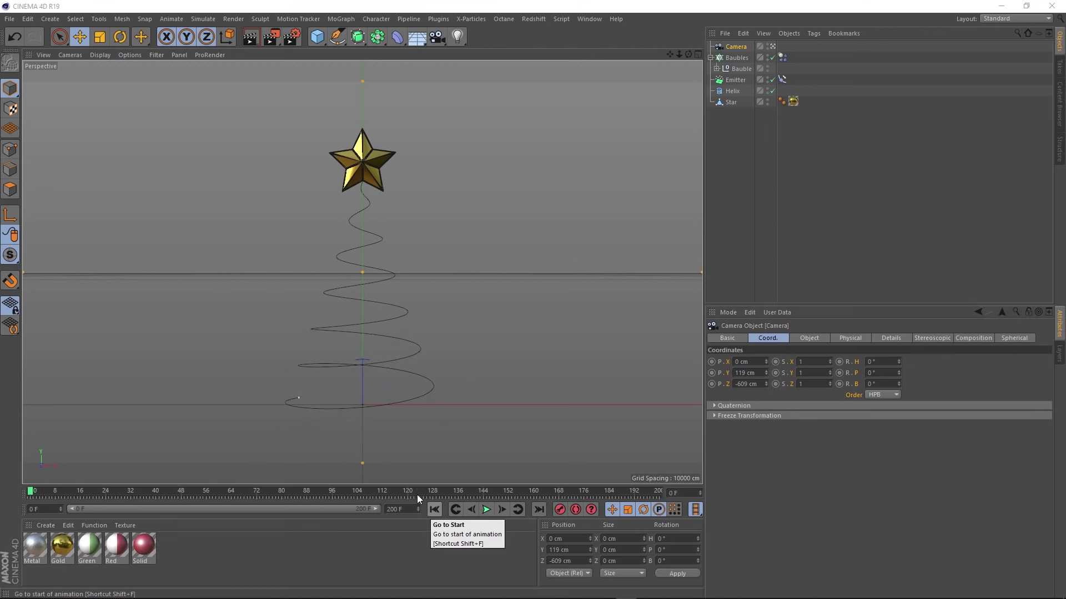
# Add a floor Plane and scale it up to about 961.6 cm square
pyautogui.click(321, 39)
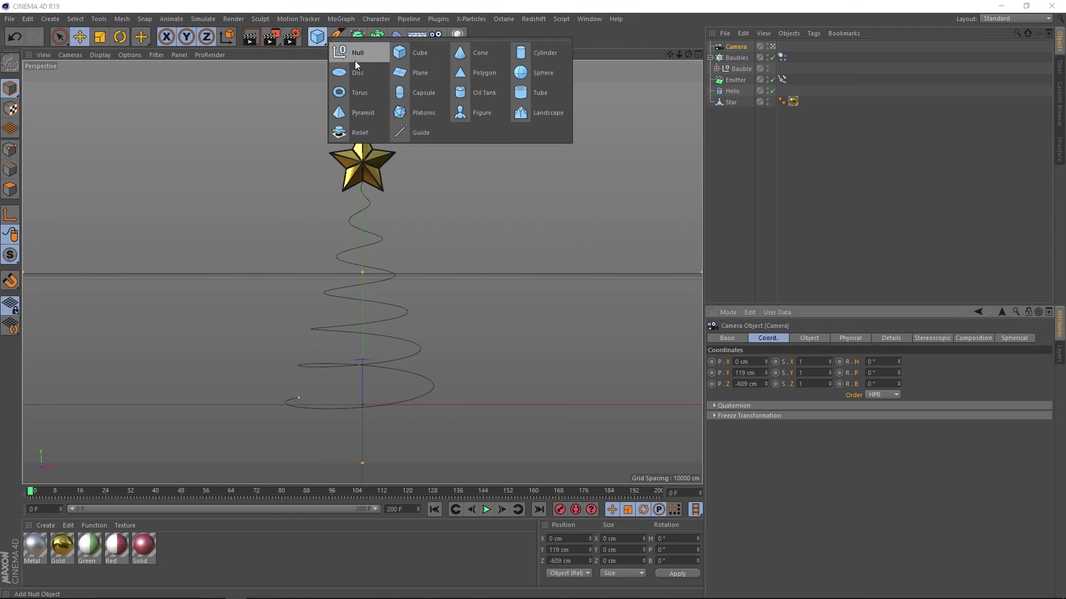
pyautogui.click(421, 71)
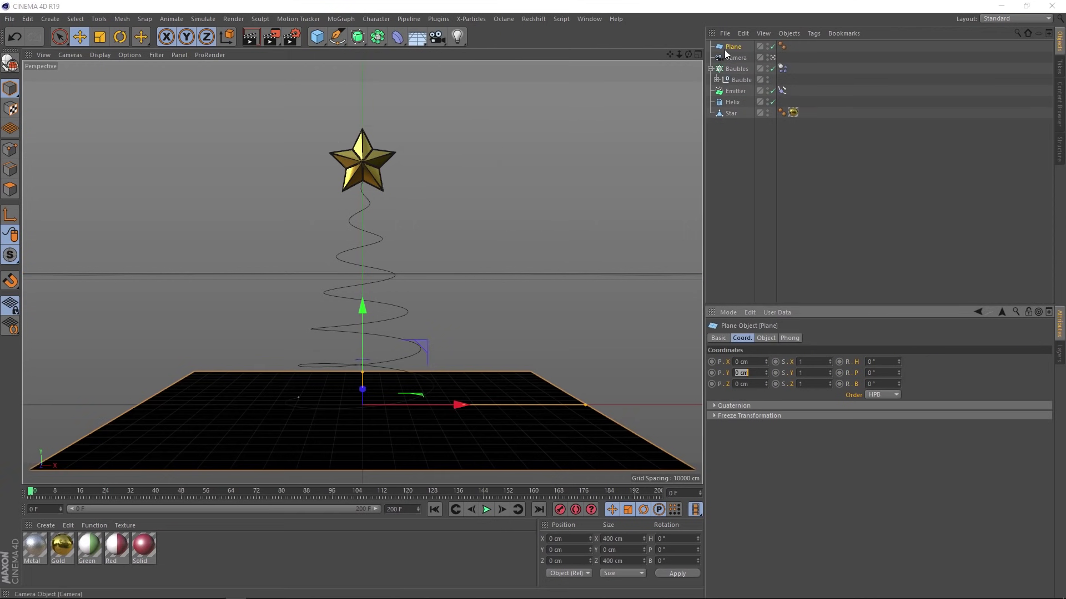
pyautogui.click(766, 339)
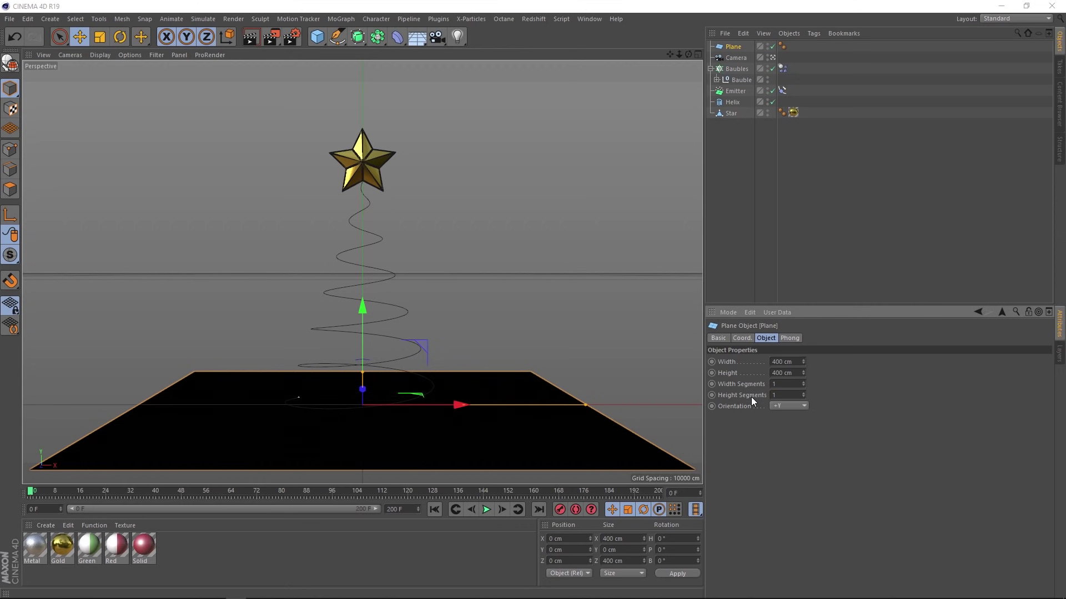
pyautogui.click(102, 38)
pyautogui.moveTo(266, 289); pyautogui.dragTo(256, 235)
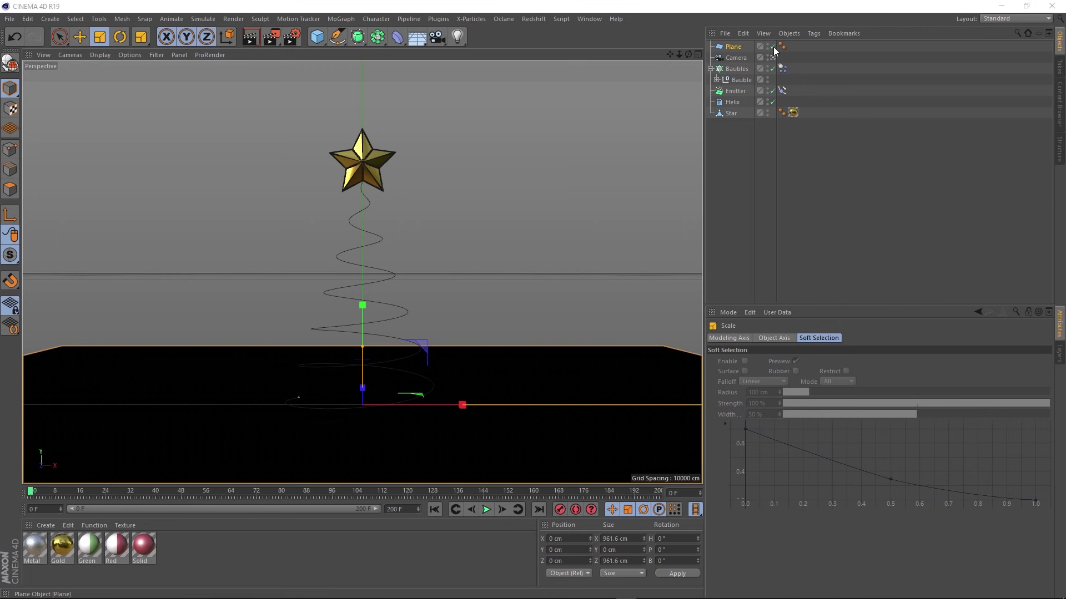
# Give the Plane a Collider Body tag and play to watch the baubles pile into a tree
pyautogui.click(814, 33)
pyautogui.moveTo(882, 164)
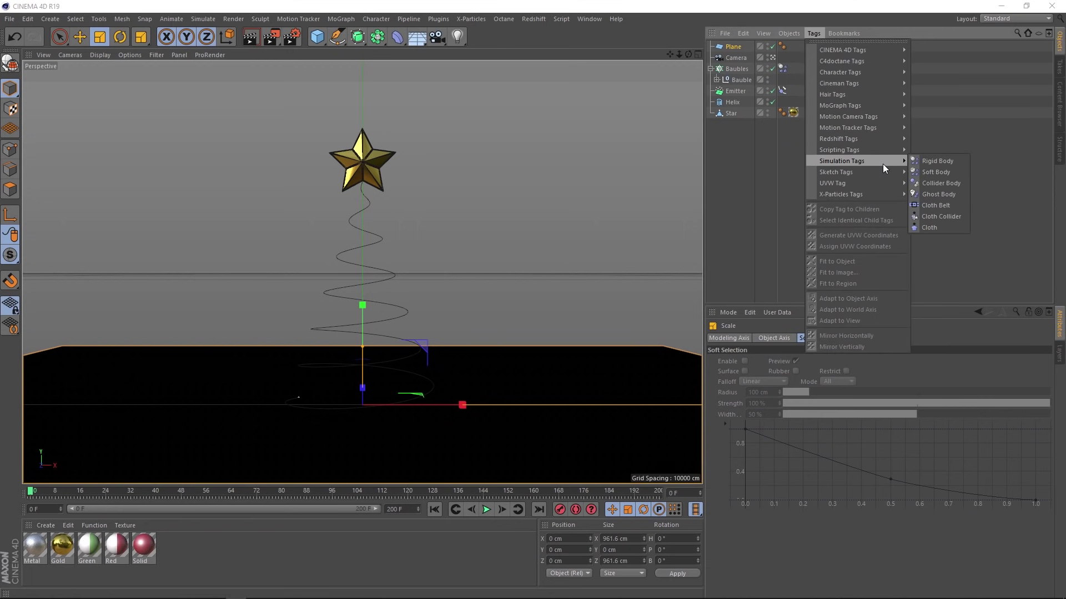
pyautogui.click(957, 180)
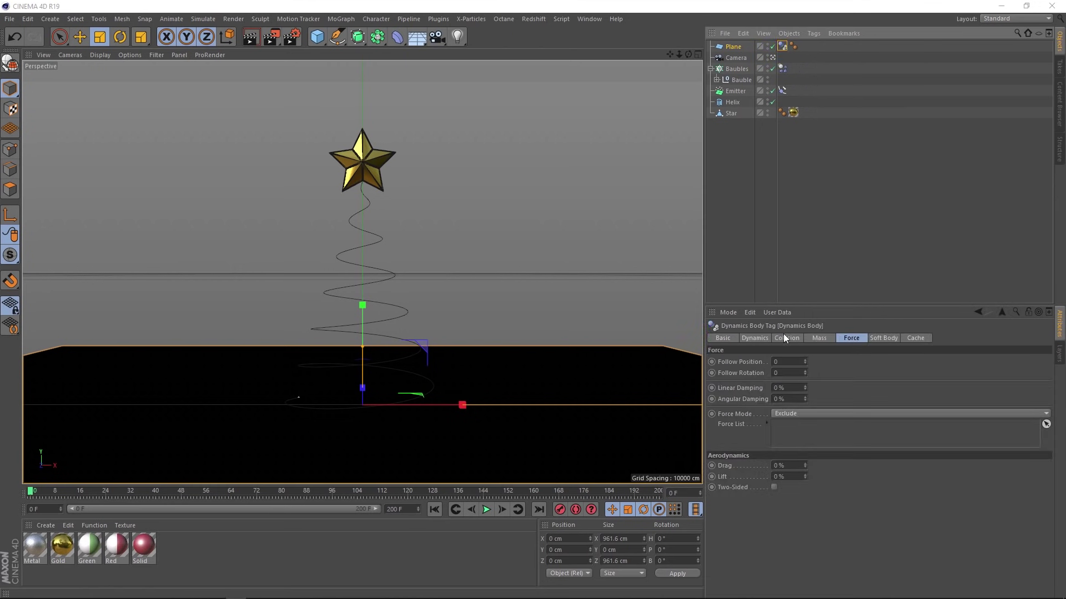
pyautogui.click(483, 510)
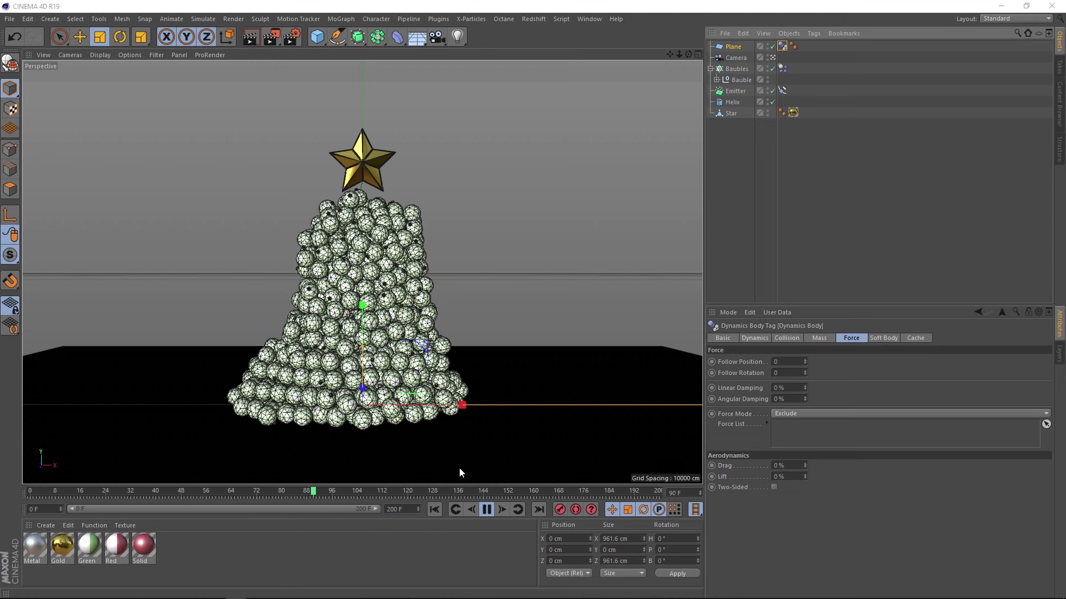
pyautogui.click(486, 509)
# Select the Emitter and set Stop Emission to 210 F on its Particle tab
pyautogui.click(432, 508)
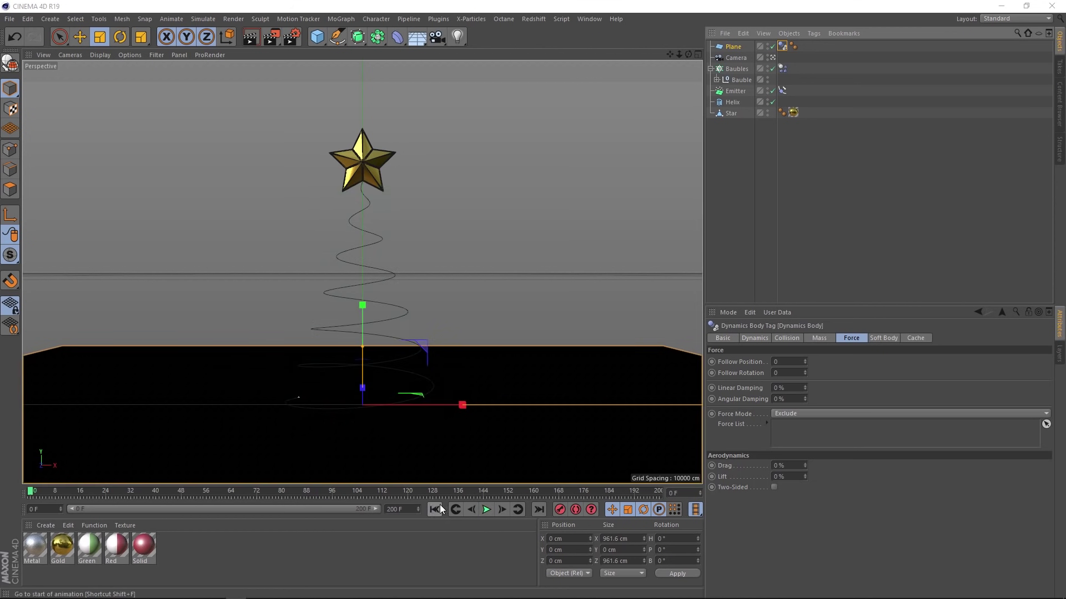
pyautogui.click(736, 91)
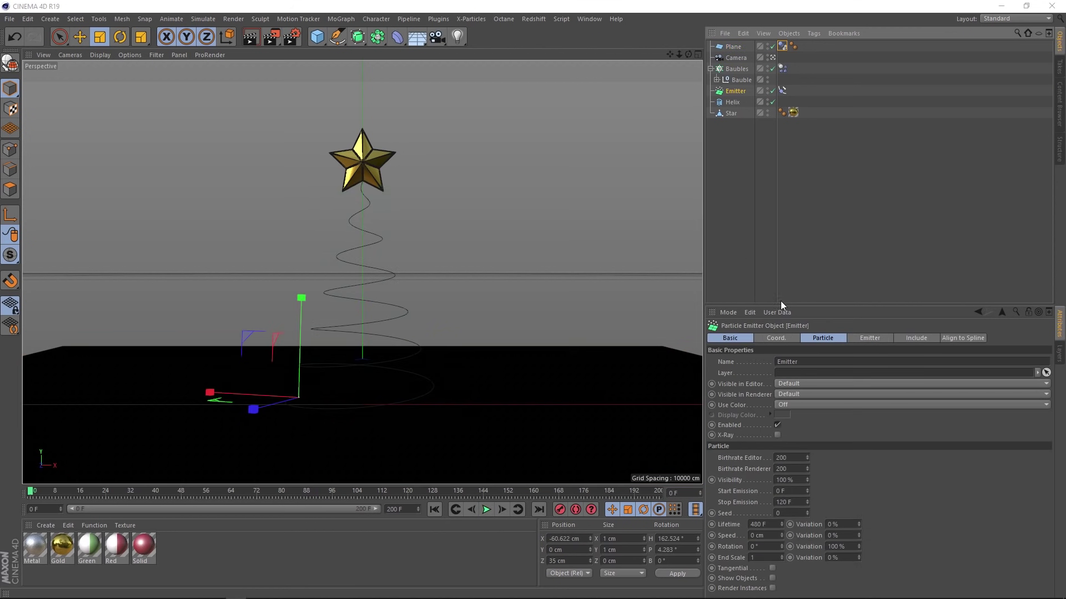
pyautogui.click(823, 337)
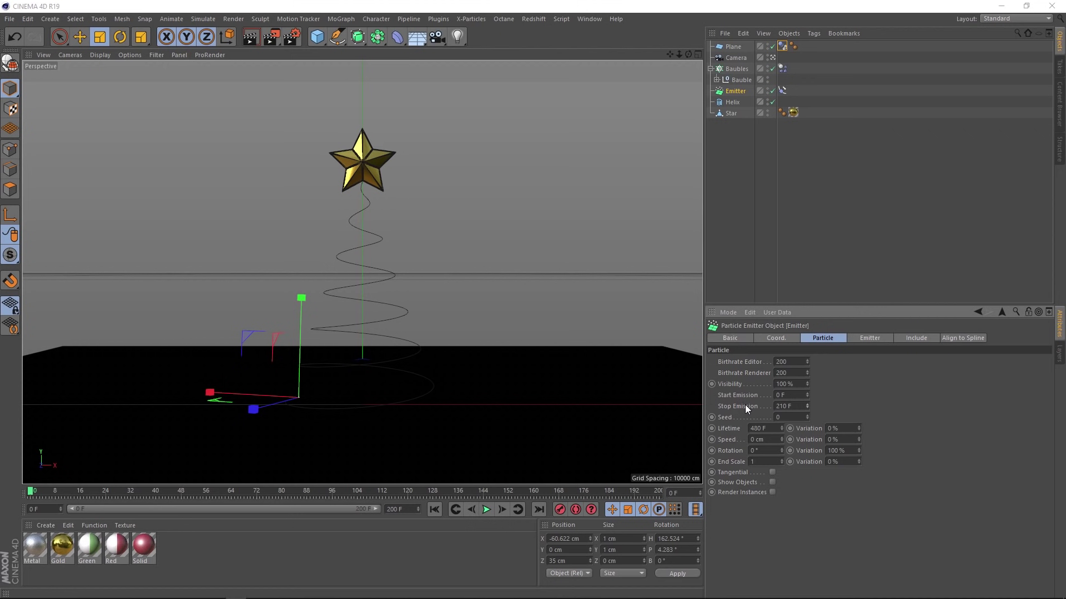
# Keyframe Emitter Visibility at 100 % on frame 0 and 0 % on frame 120, then play
pyautogui.keyDown('ctrl'); pyautogui.click(712, 384); pyautogui.keyUp('ctrl')
pyautogui.click(408, 491)
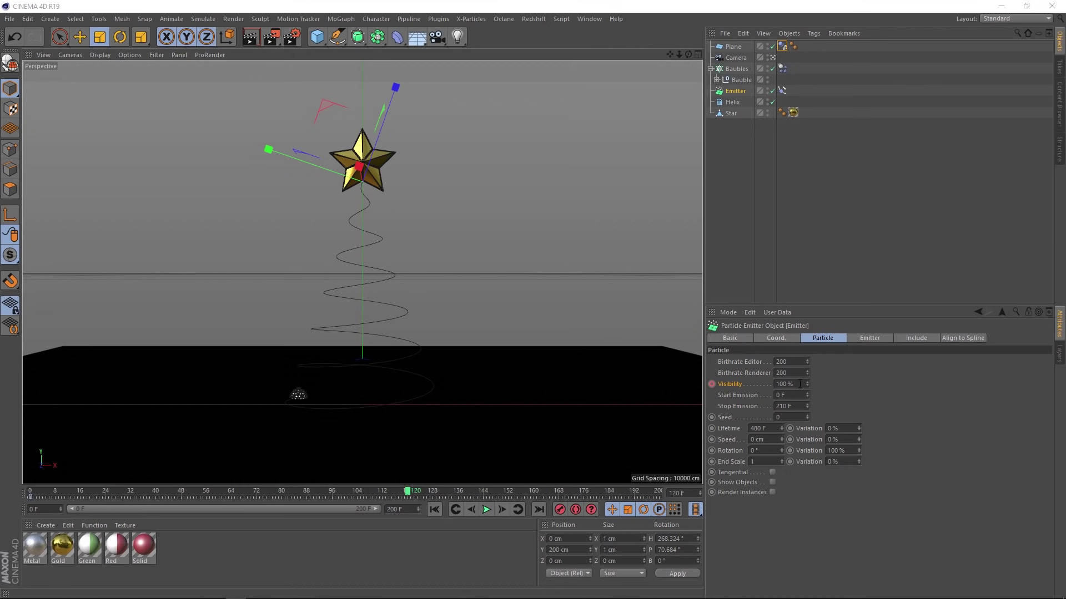
pyautogui.moveTo(798, 384); pyautogui.dragTo(754, 383)
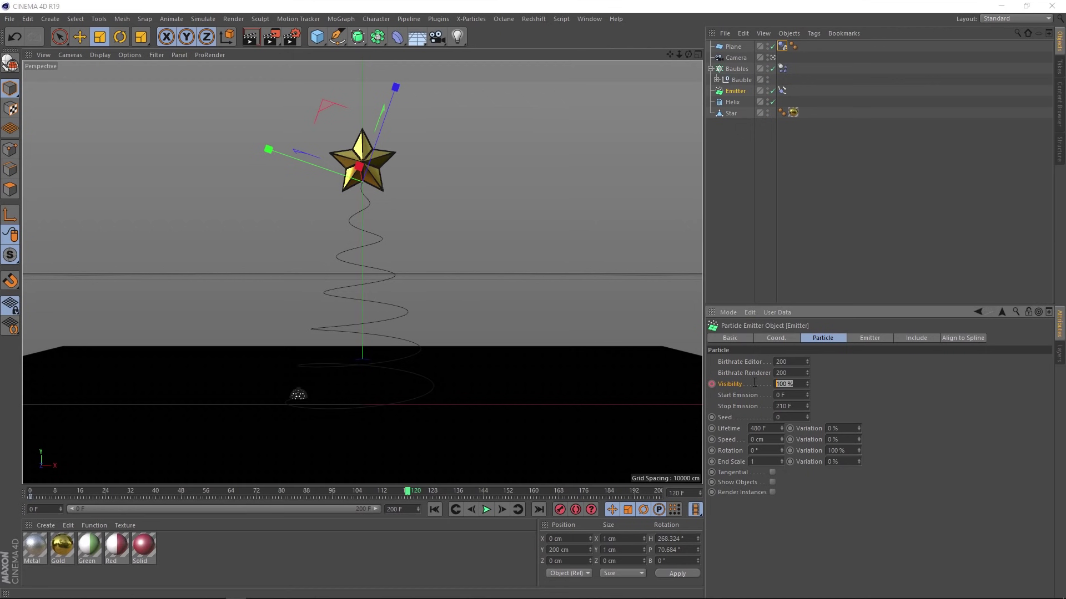
pyautogui.click(713, 385)
pyautogui.click(434, 510)
pyautogui.click(486, 510)
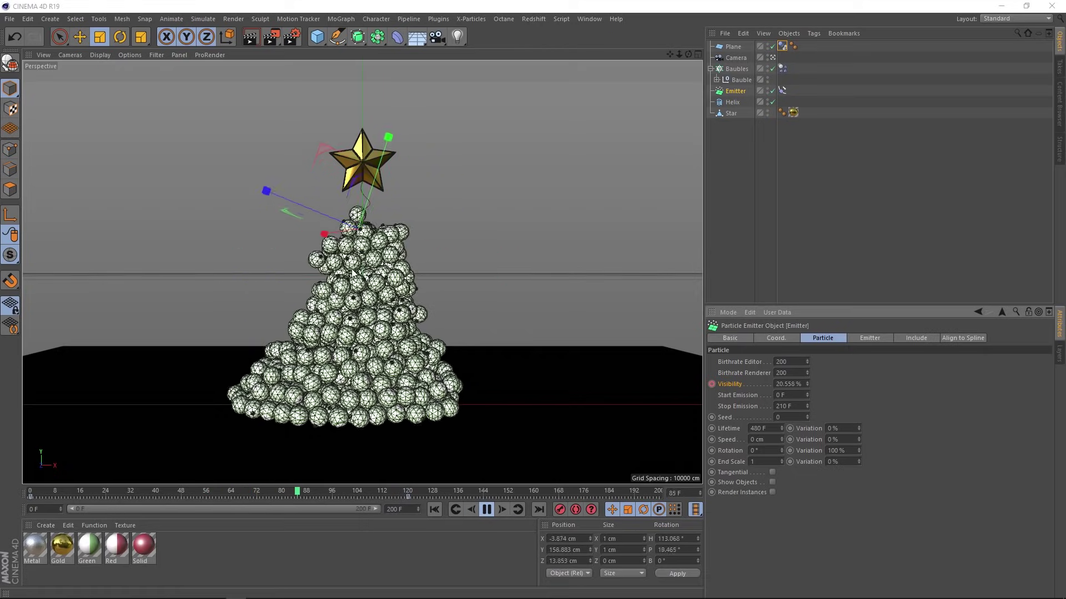
# Set the Emitter's Start Emission to 5 F and preview playback from frame 0
pyautogui.click(487, 509)
pyautogui.click(434, 509)
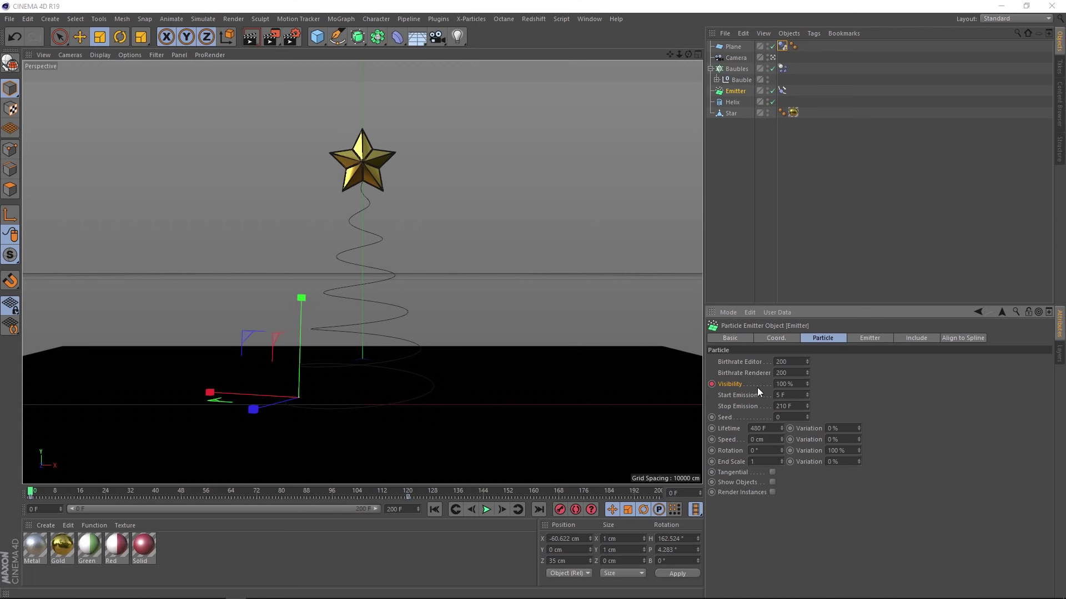
pyautogui.click(486, 509)
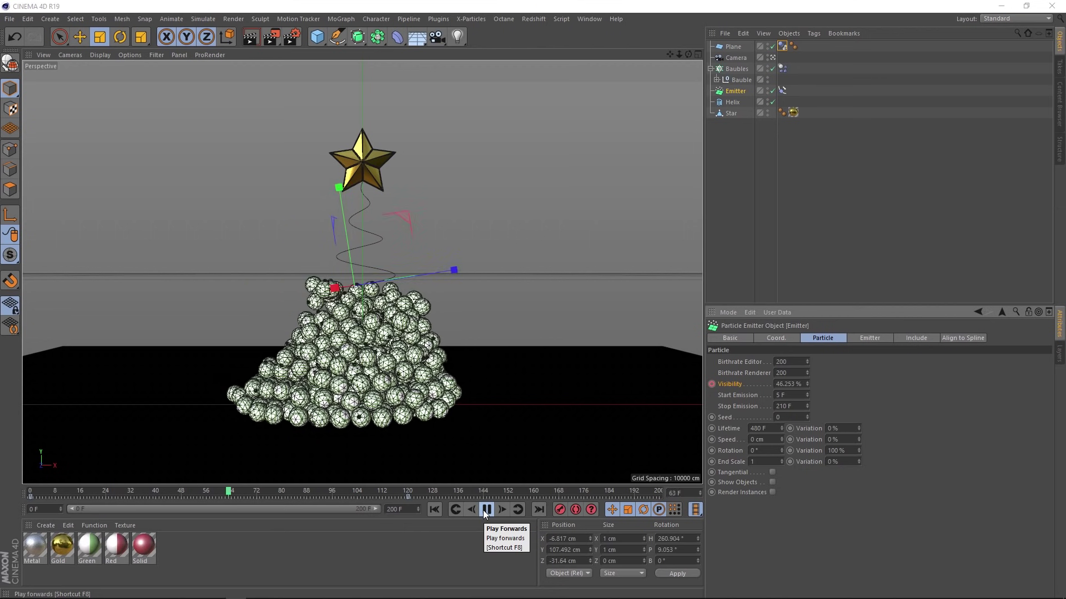
pyautogui.click(486, 511)
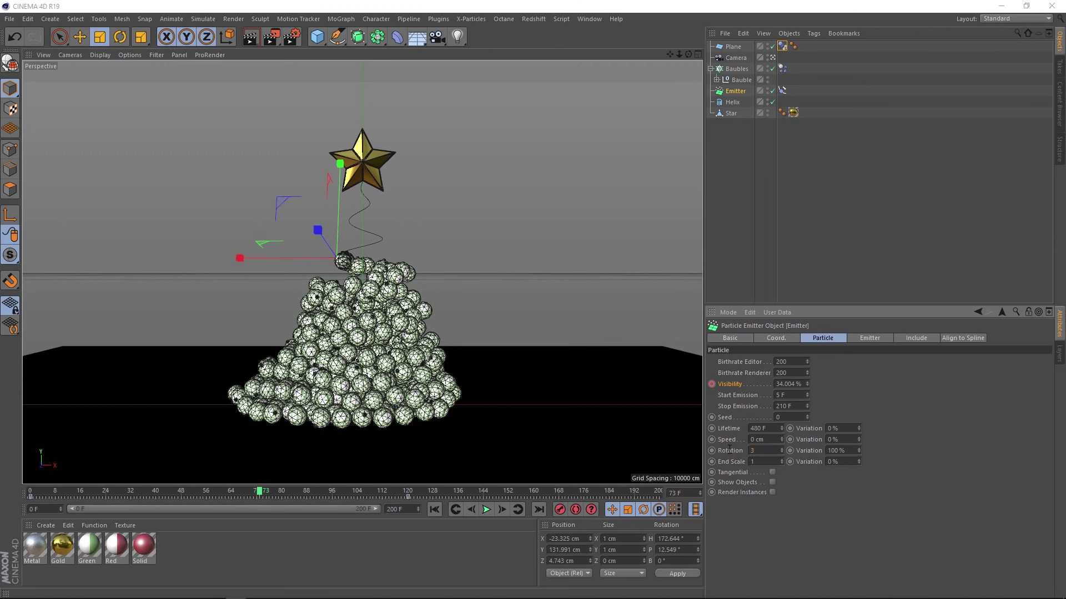
# Give emitted baubles 360° rotation, preview it, and switch the viewport to Gouraud Shading
pyautogui.press('Return')
pyautogui.click(436, 510)
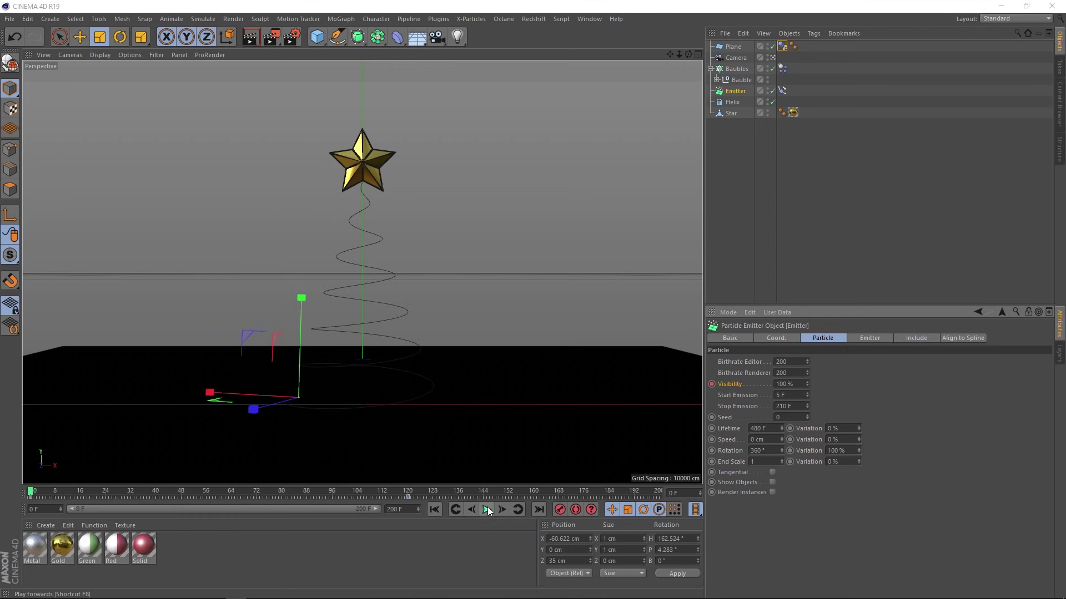
pyautogui.click(487, 511)
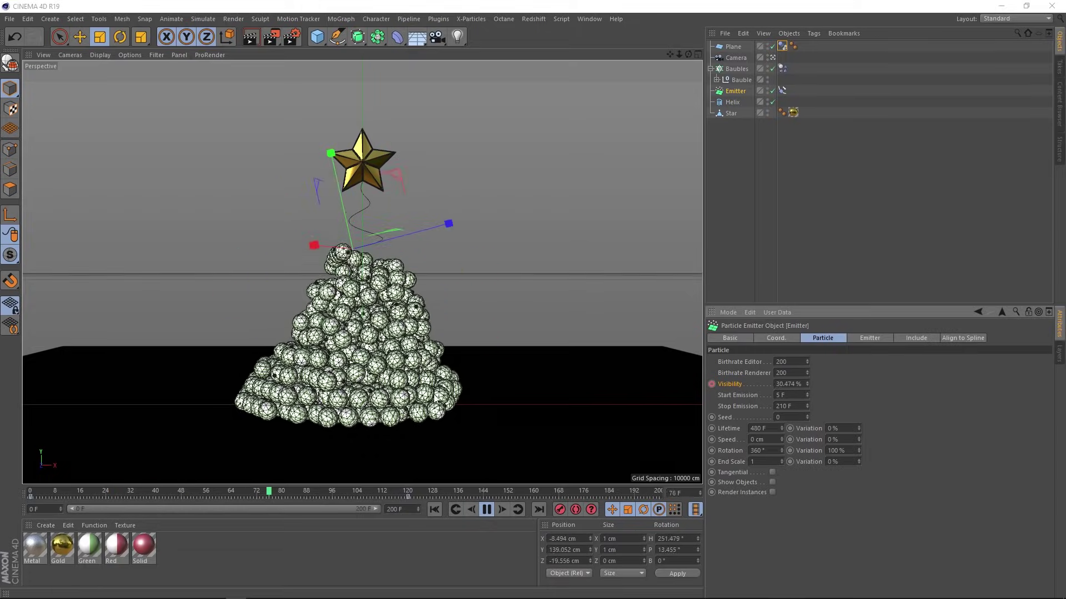
pyautogui.click(486, 510)
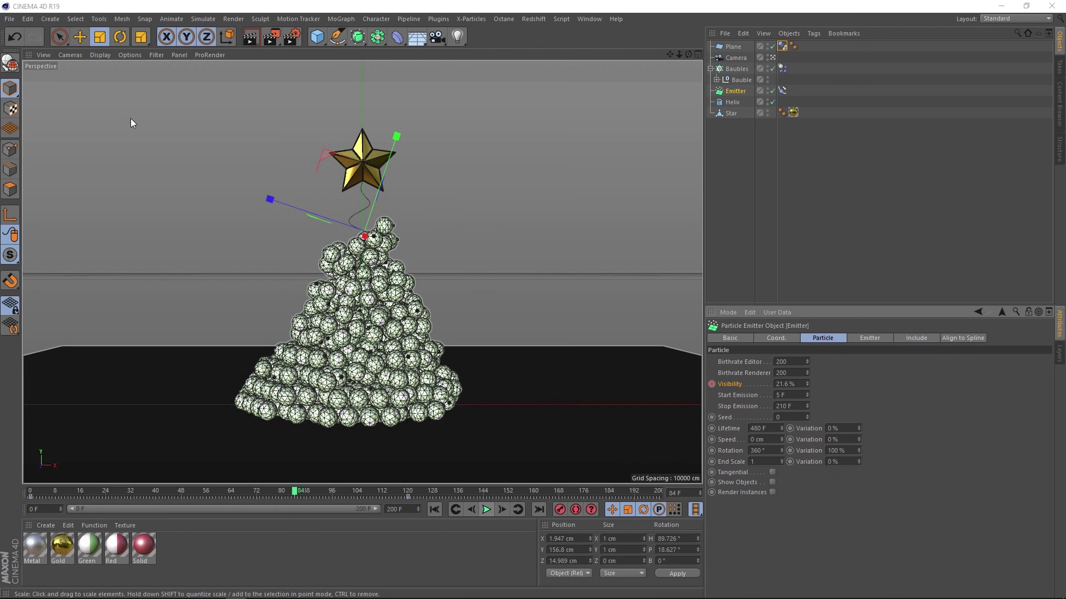
pyautogui.click(96, 54)
pyautogui.click(101, 69)
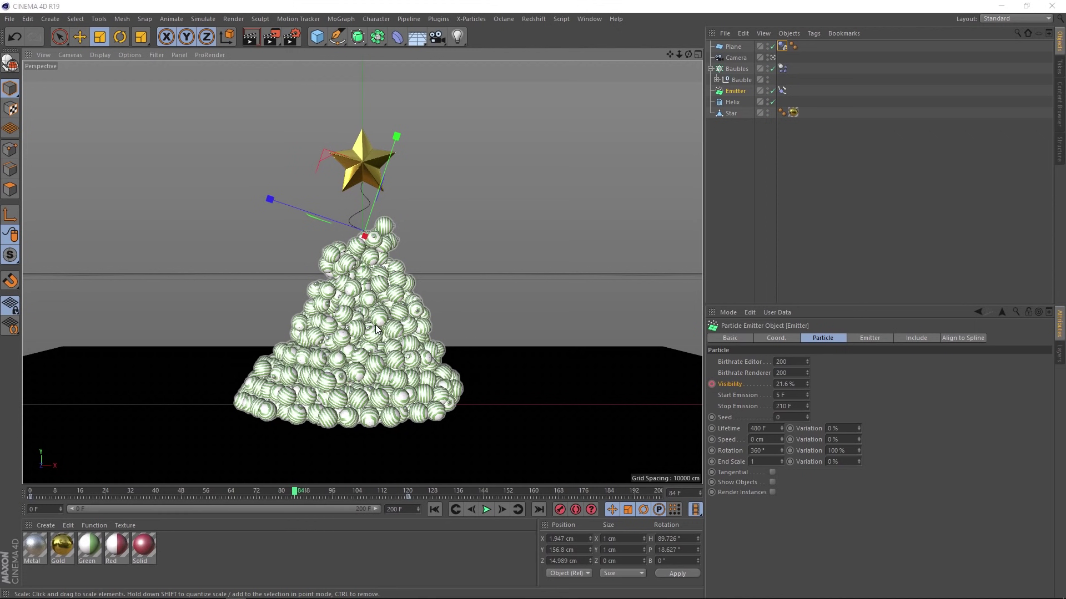
# Add a Random effector to the Baubles cloner with position off and uniform scale on
pyautogui.click(738, 70)
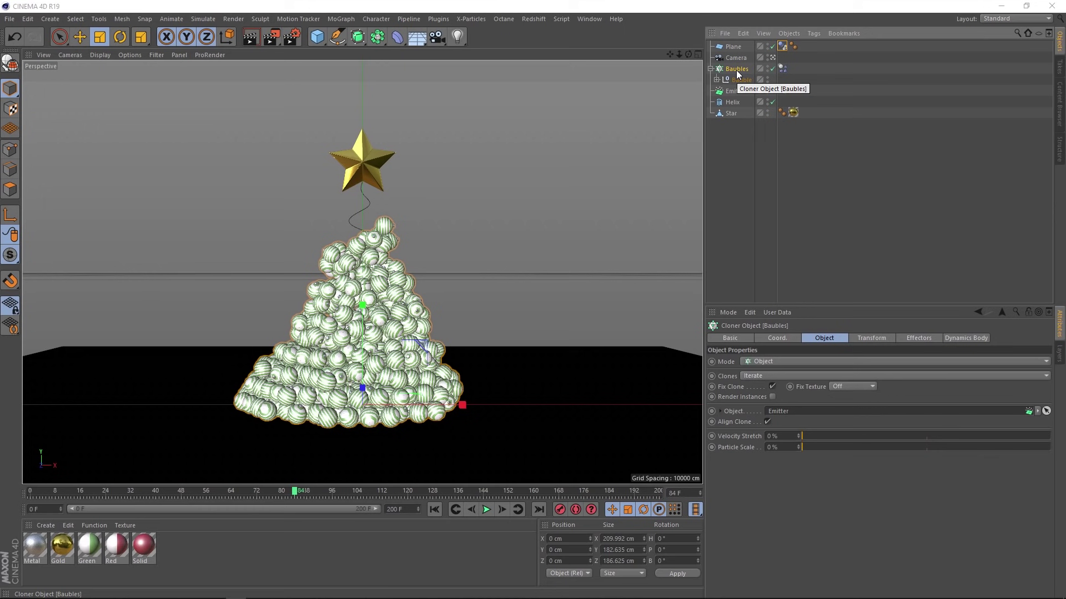
pyautogui.click(341, 19)
pyautogui.moveTo(359, 34)
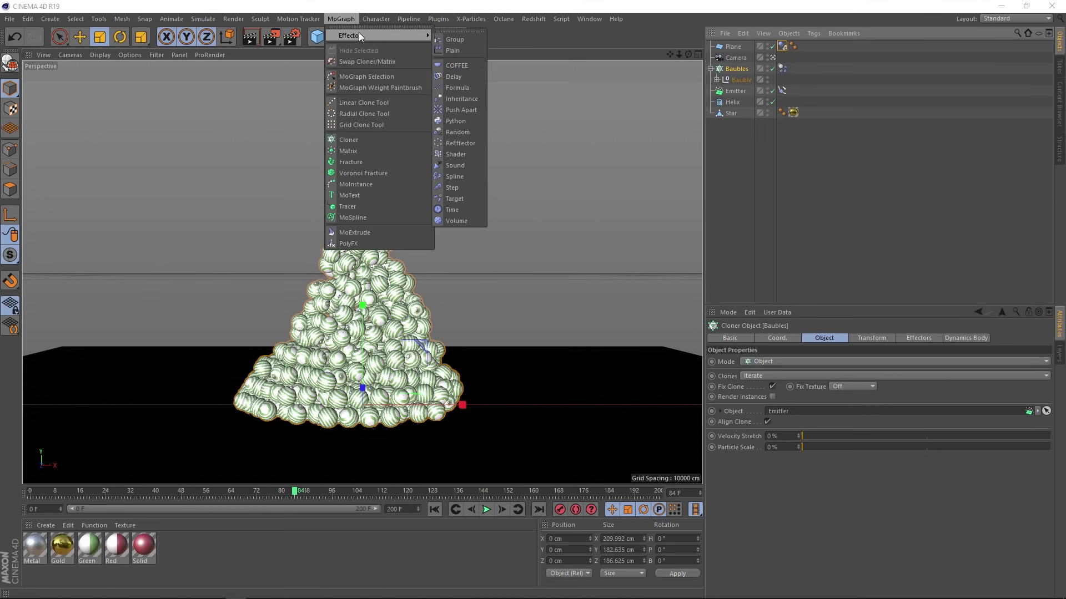
pyautogui.click(471, 134)
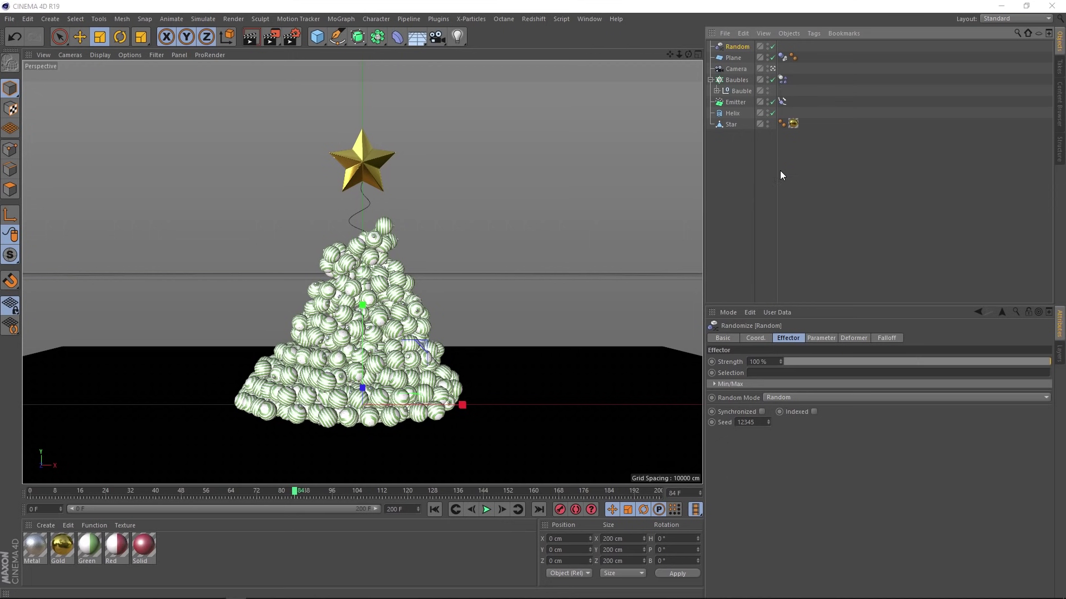
pyautogui.click(820, 339)
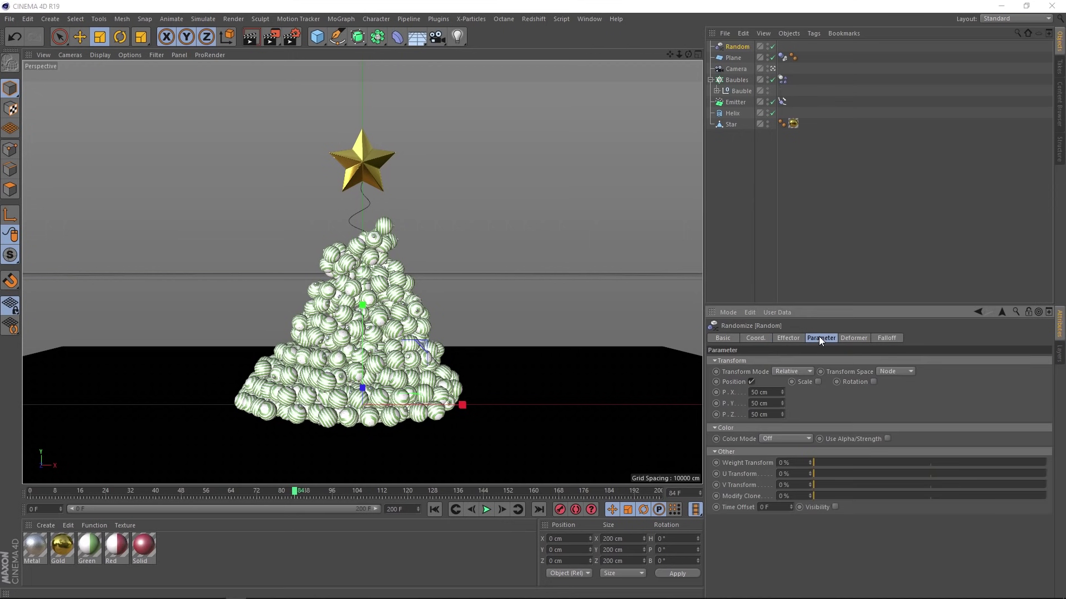
pyautogui.click(751, 381)
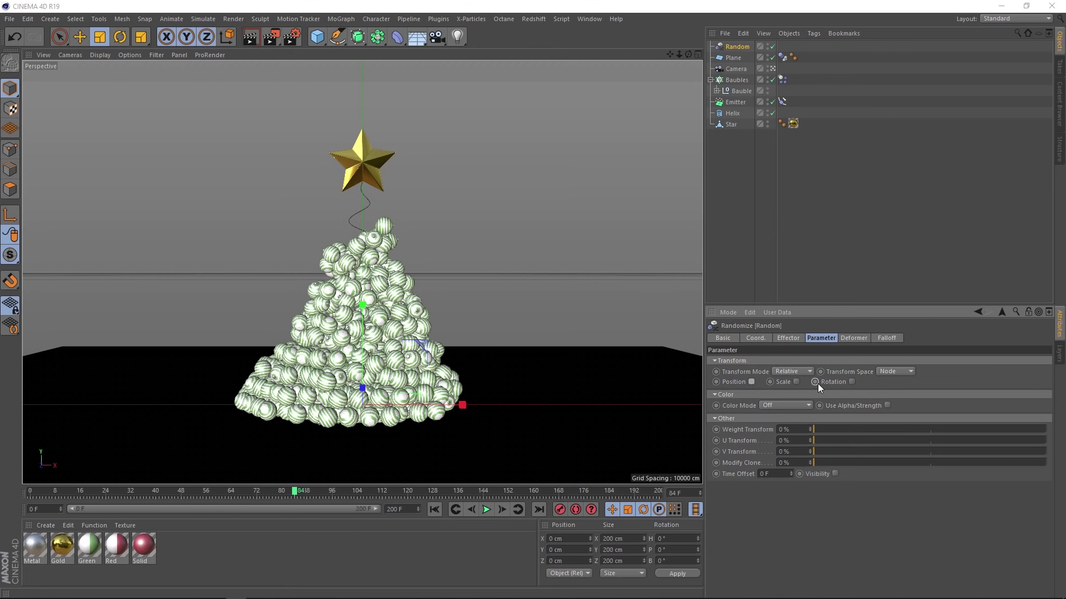
pyautogui.click(796, 380)
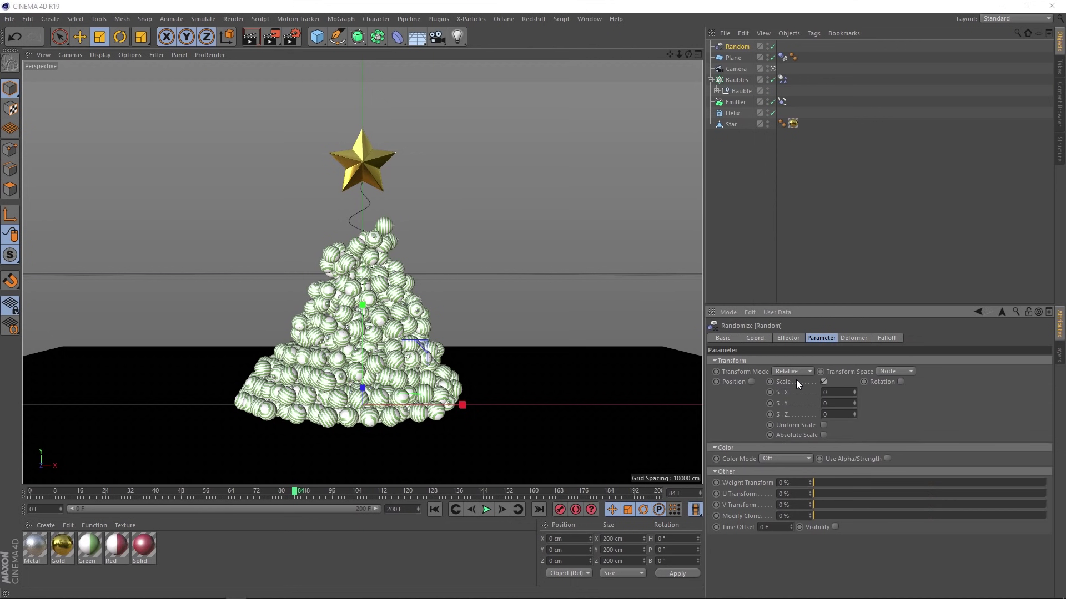
pyautogui.click(822, 425)
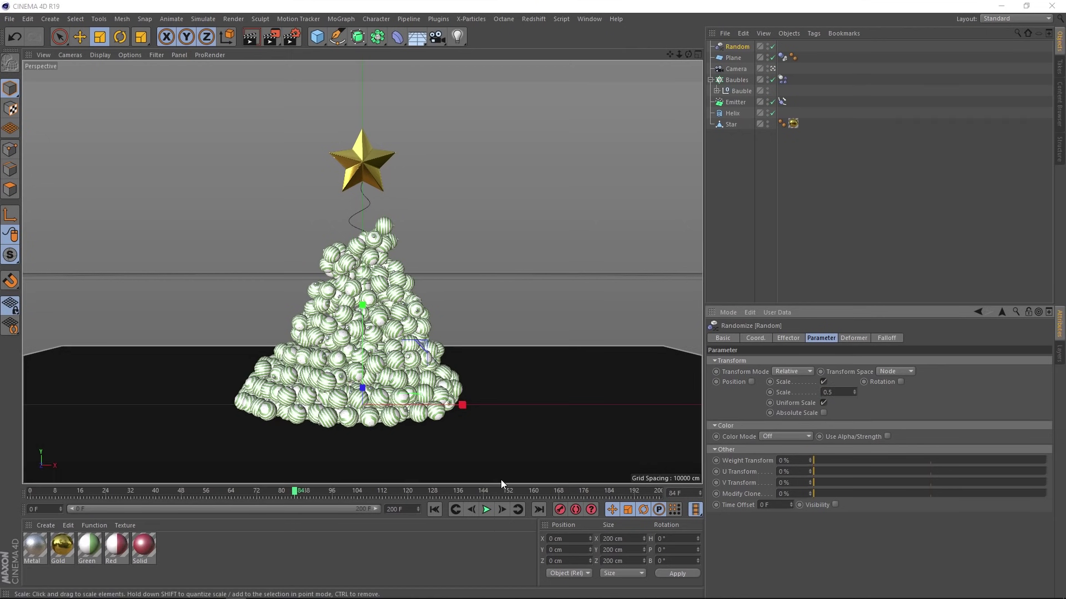
# Preview the simulation, lower the scale variation from 0.5 to 0.2, and replay
pyautogui.click(433, 510)
pyautogui.click(486, 510)
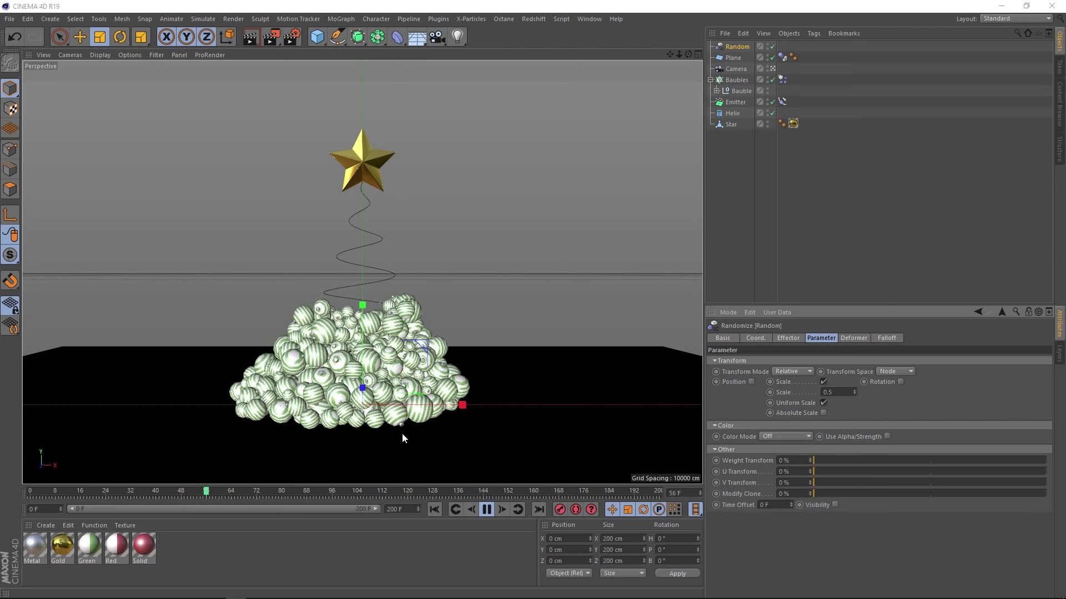
pyautogui.click(489, 511)
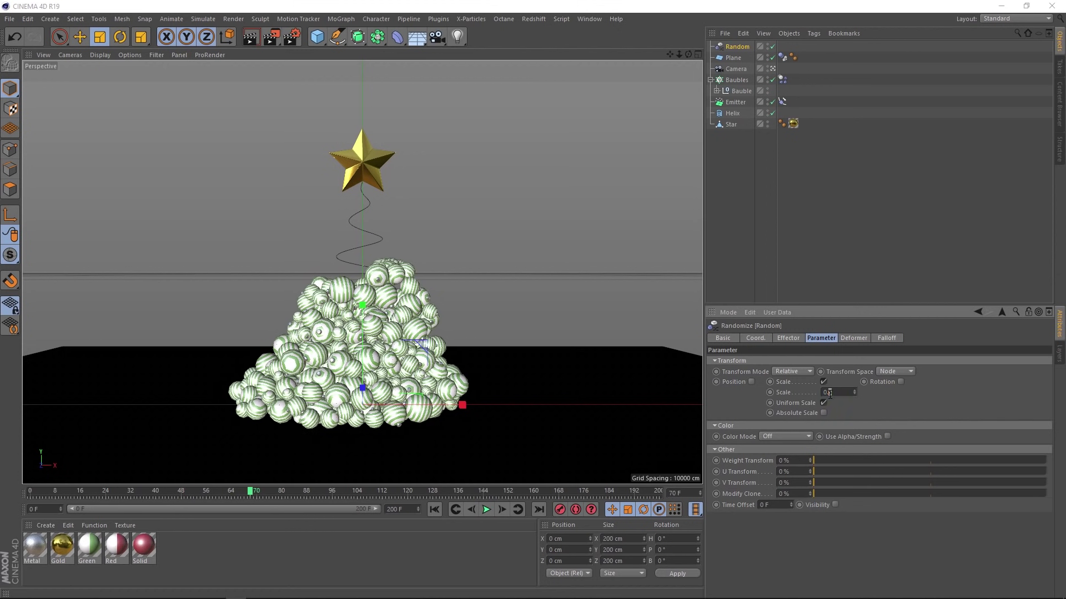
pyautogui.click(432, 509)
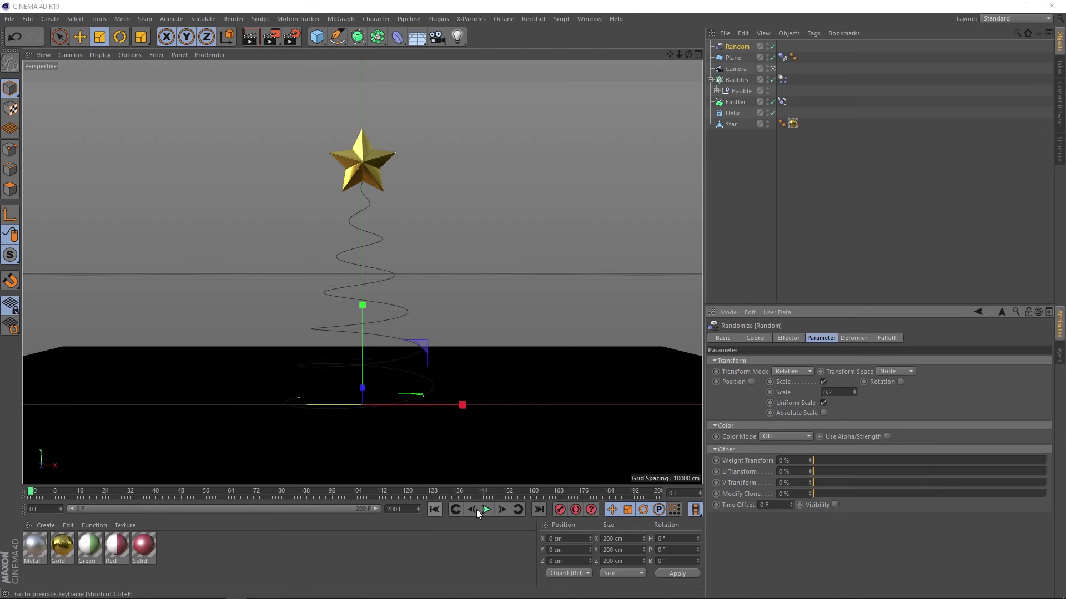
pyautogui.click(486, 510)
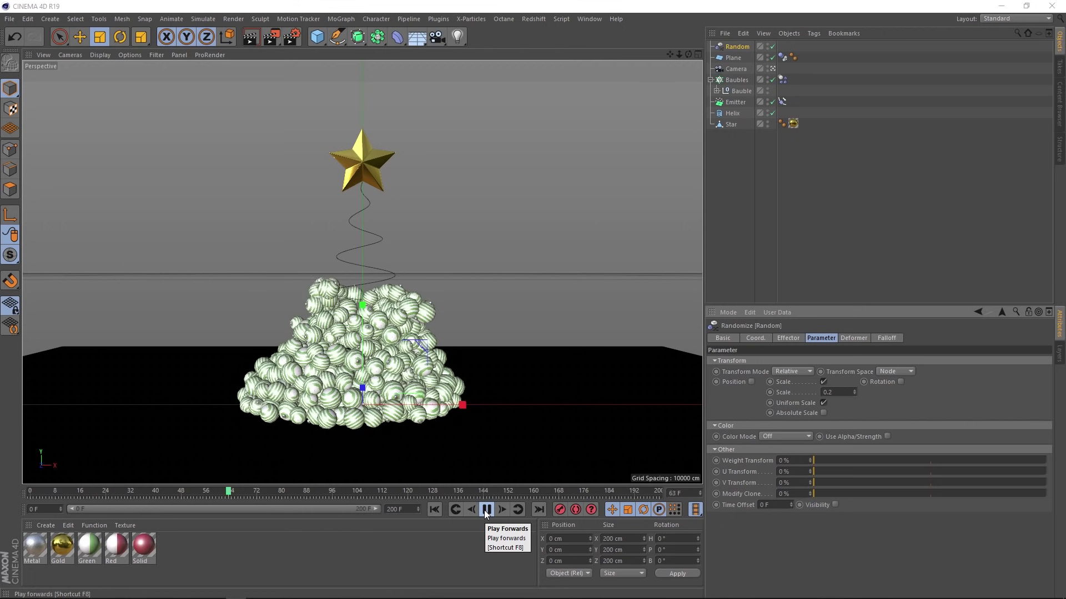
pyautogui.click(485, 514)
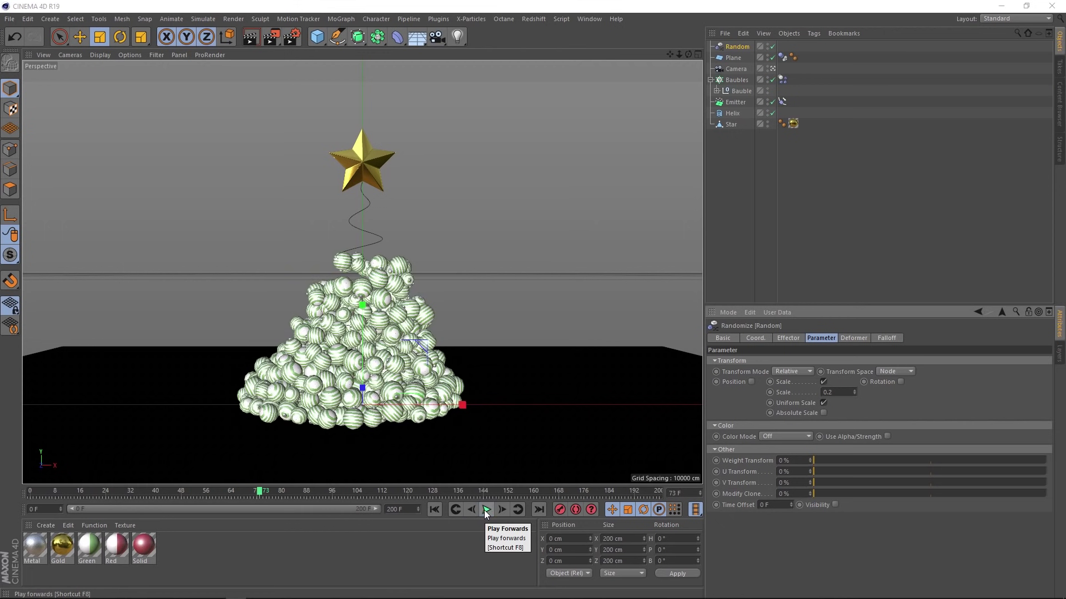
pyautogui.click(432, 510)
# Make the Baubles Dynamics Body collide as Convex Hull with 0% bounce and 100% friction, then play
pyautogui.click(782, 79)
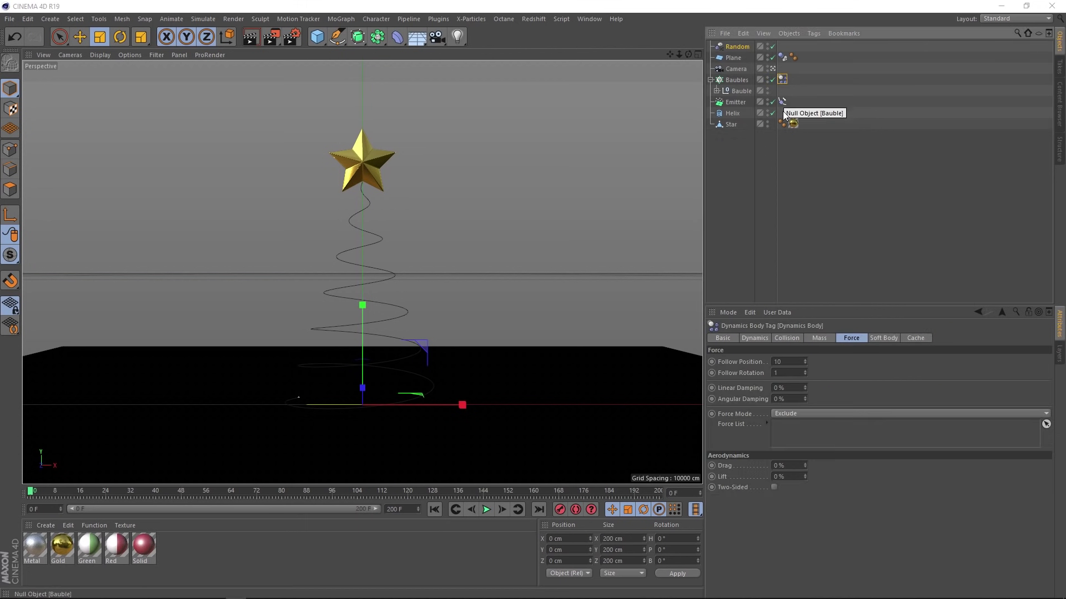
pyautogui.click(793, 339)
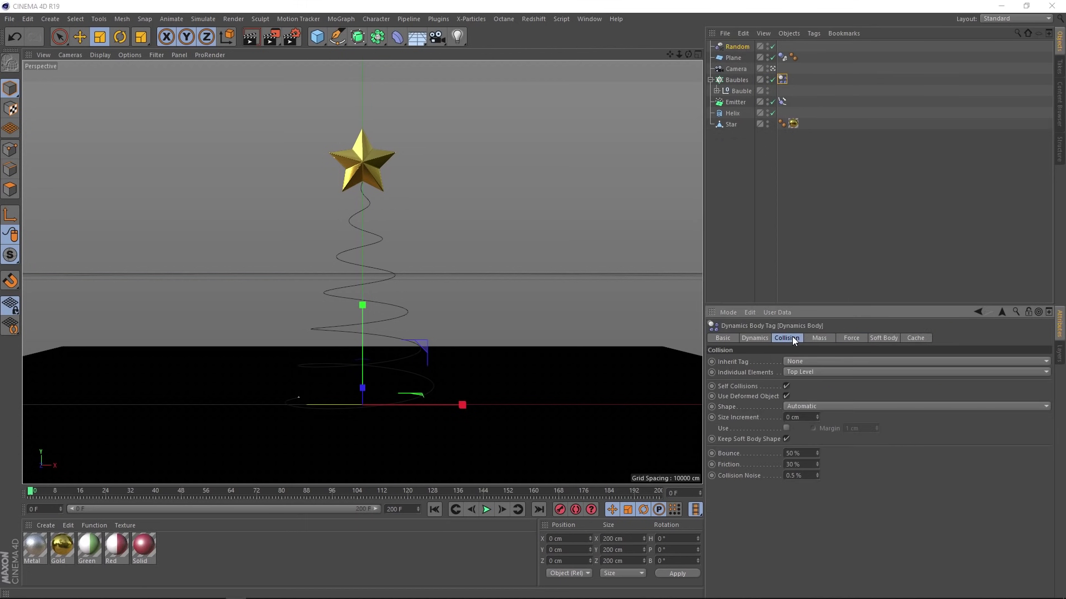
pyautogui.click(802, 406)
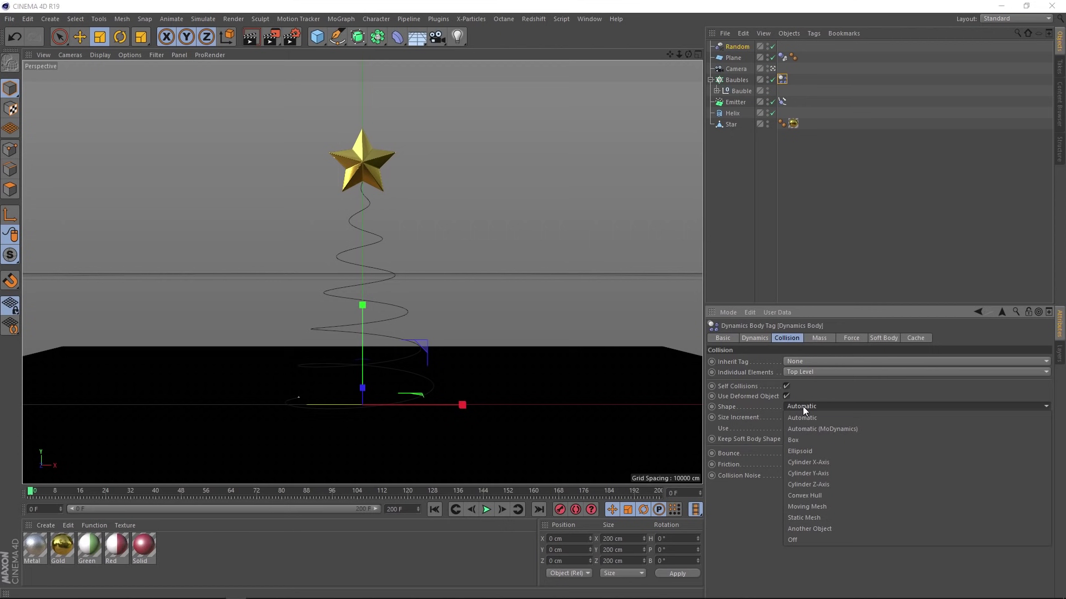
pyautogui.click(807, 495)
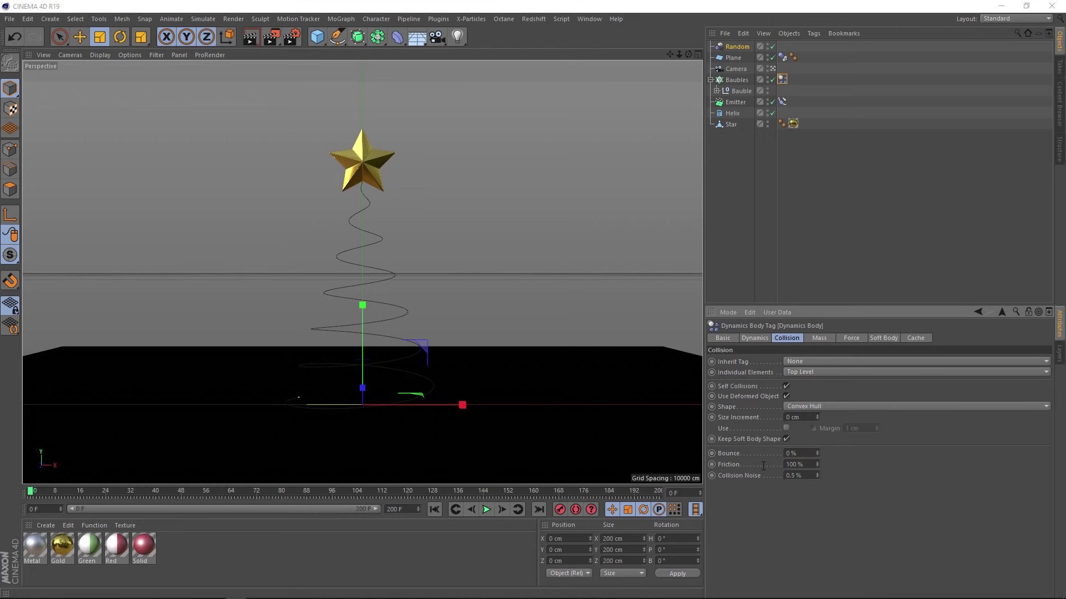
pyautogui.click(486, 510)
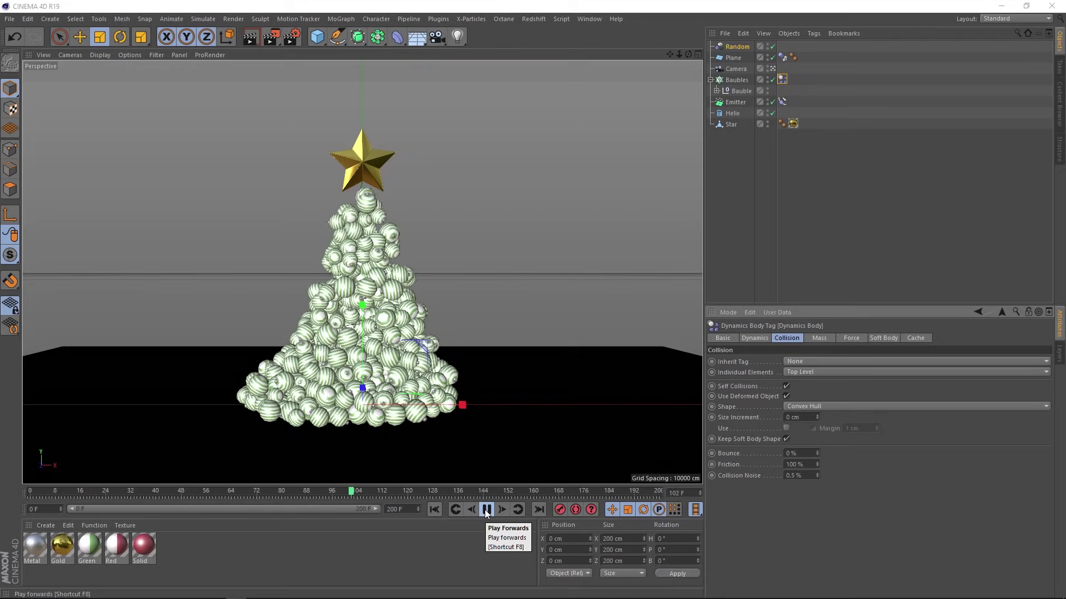
# Stop playback, duplicate the Bauble null into Bauble.1 and Bauble.2, and rewind to the start
pyautogui.click(487, 510)
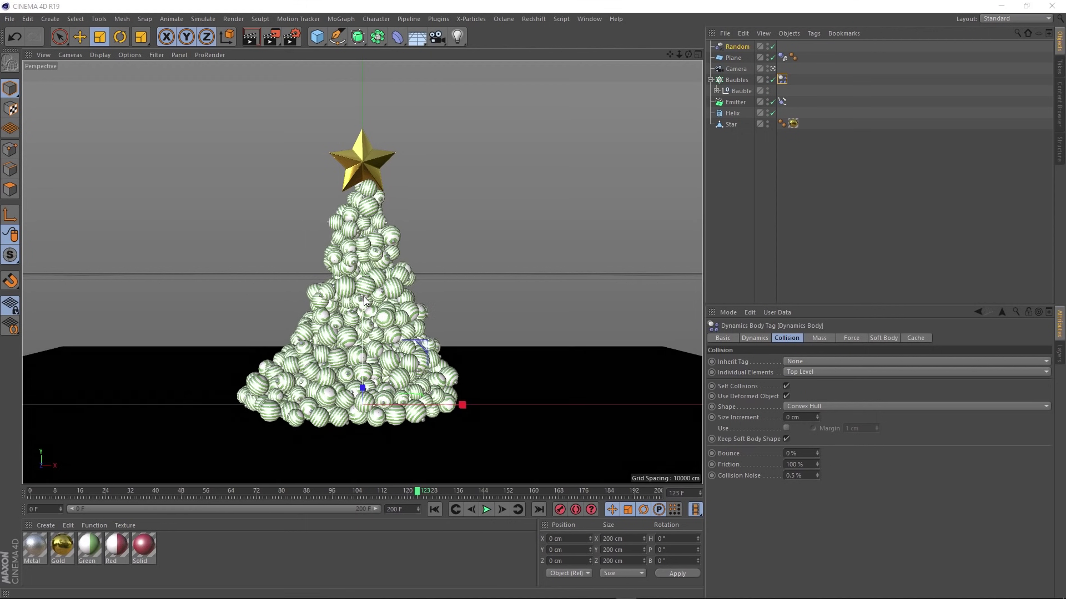
pyautogui.click(740, 90)
pyautogui.hotkey('ctrl', 'c')
pyautogui.hotkey('ctrl', 'v')
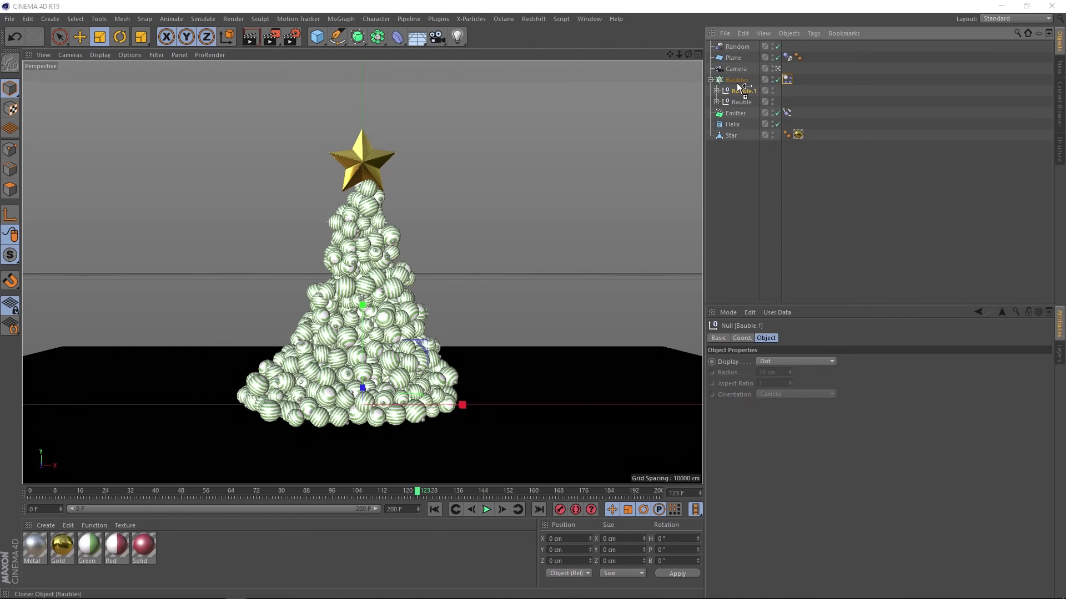
pyautogui.hotkey('ctrl', 'c')
pyautogui.hotkey('ctrl', 'v')
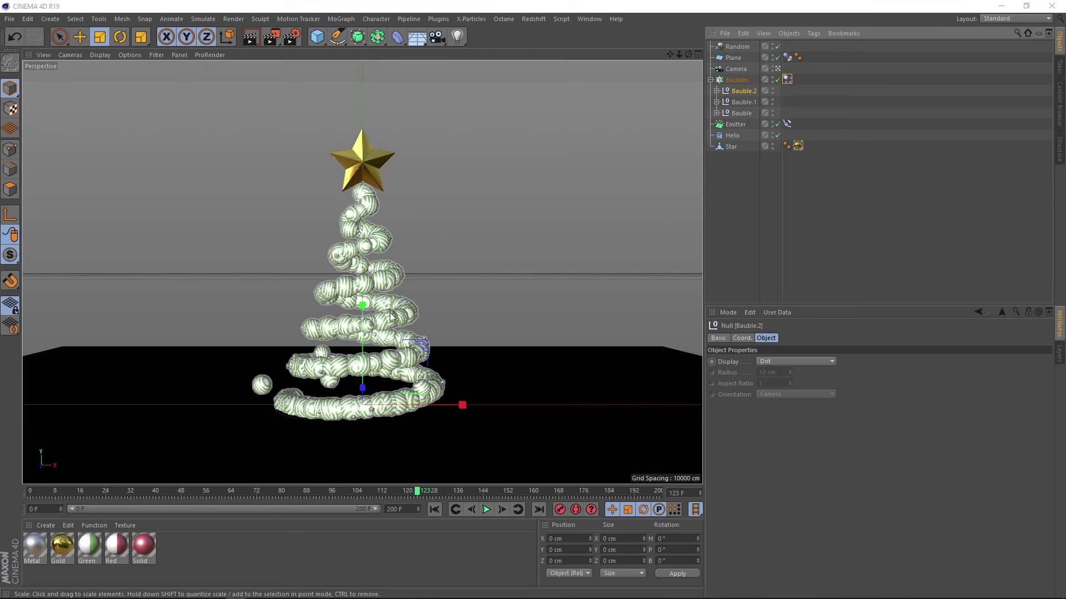
pyautogui.click(433, 509)
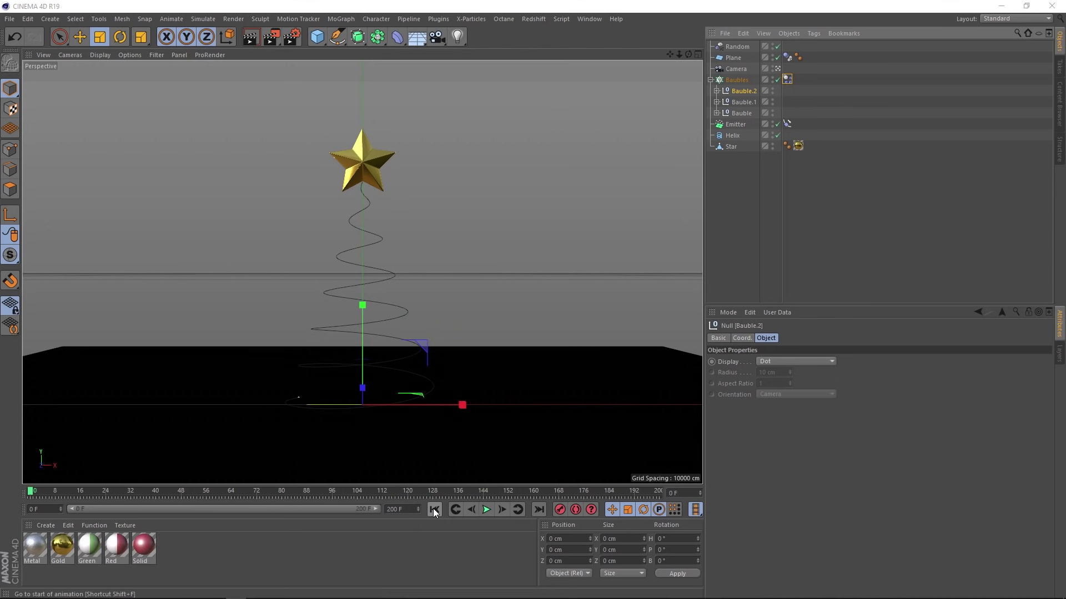
# Apply the Red material to Bauble.1's Sphere
pyautogui.click(715, 101)
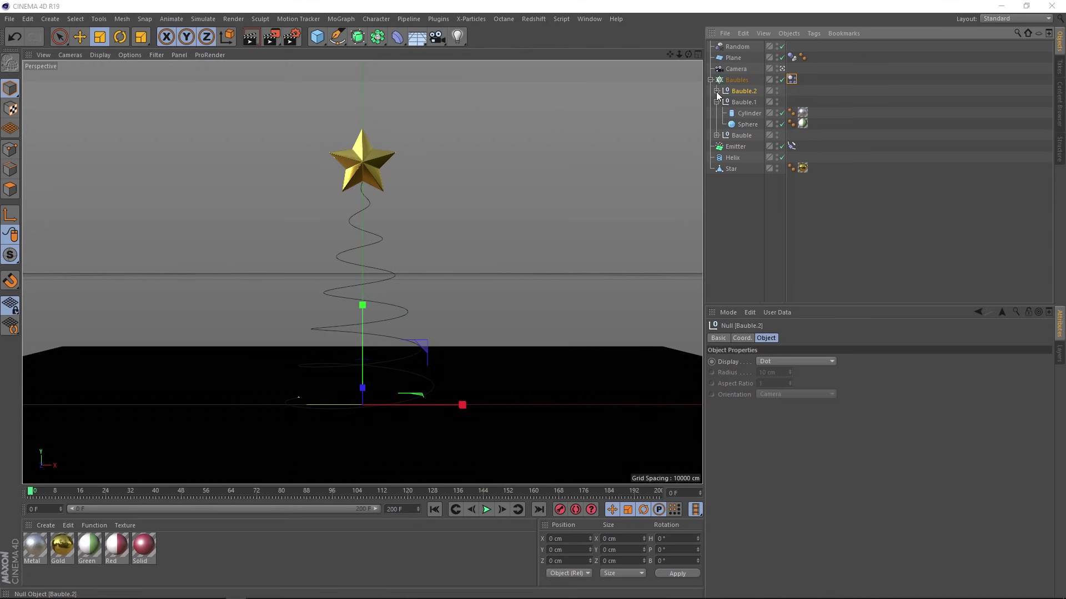
pyautogui.click(716, 90)
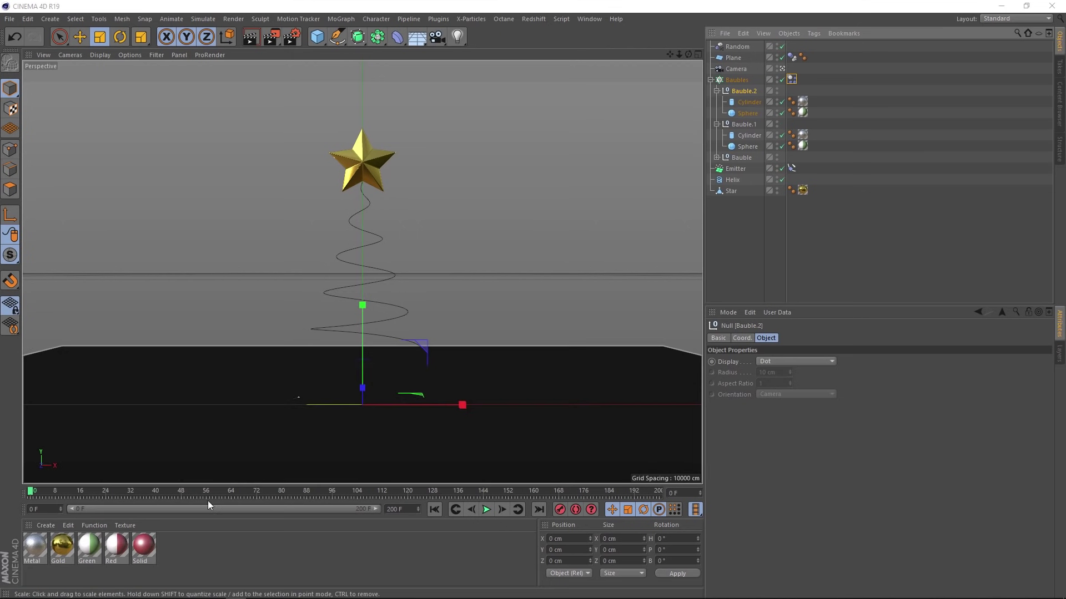
pyautogui.click(115, 544)
pyautogui.moveTo(116, 545); pyautogui.dragTo(738, 149)
pyautogui.moveTo(806, 147); pyautogui.dragTo(794, 148)
# Apply the Solid material to Bauble.2's Sphere and play the simulation to frame 115
pyautogui.click(144, 546)
pyautogui.moveTo(806, 114); pyautogui.dragTo(805, 113)
pyautogui.click(488, 510)
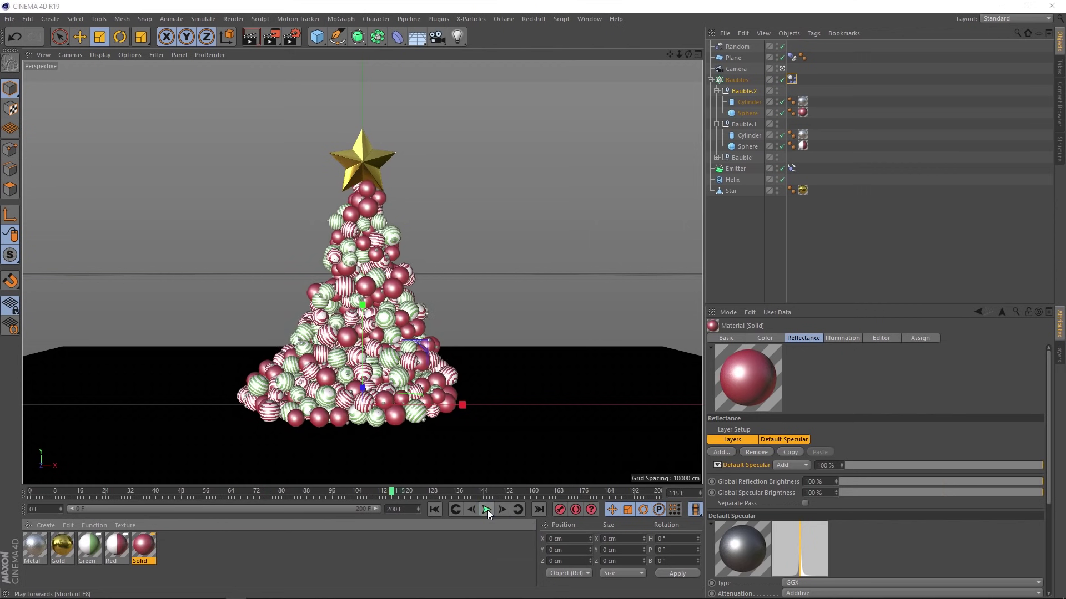
pyautogui.click(487, 511)
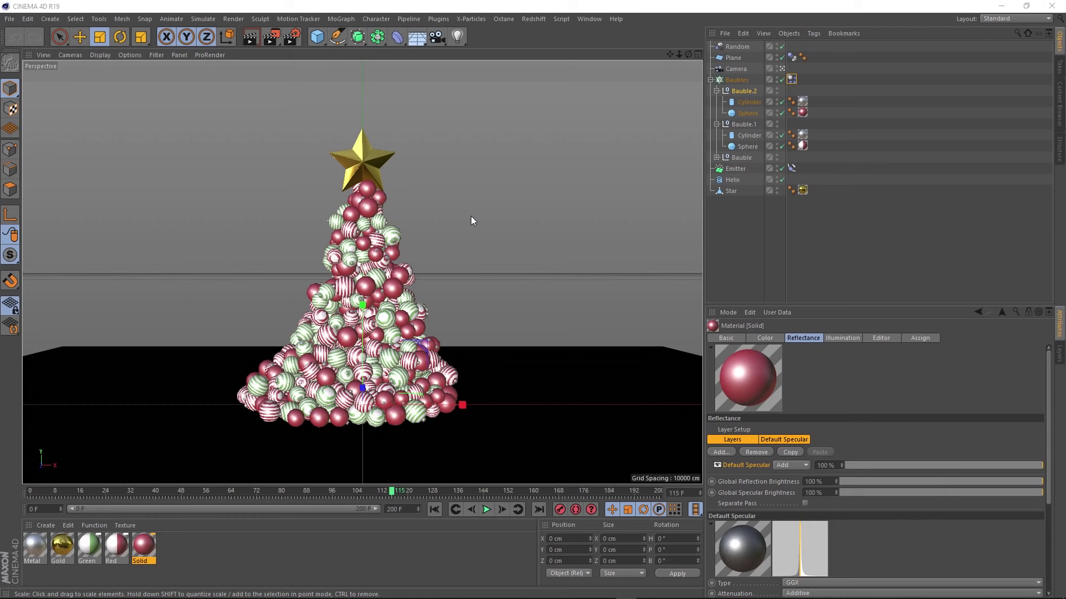
# Duplicate the Baubles cloner and Emitter, and make Baubles.1 clone onto Emitter.1
pyautogui.click(710, 80)
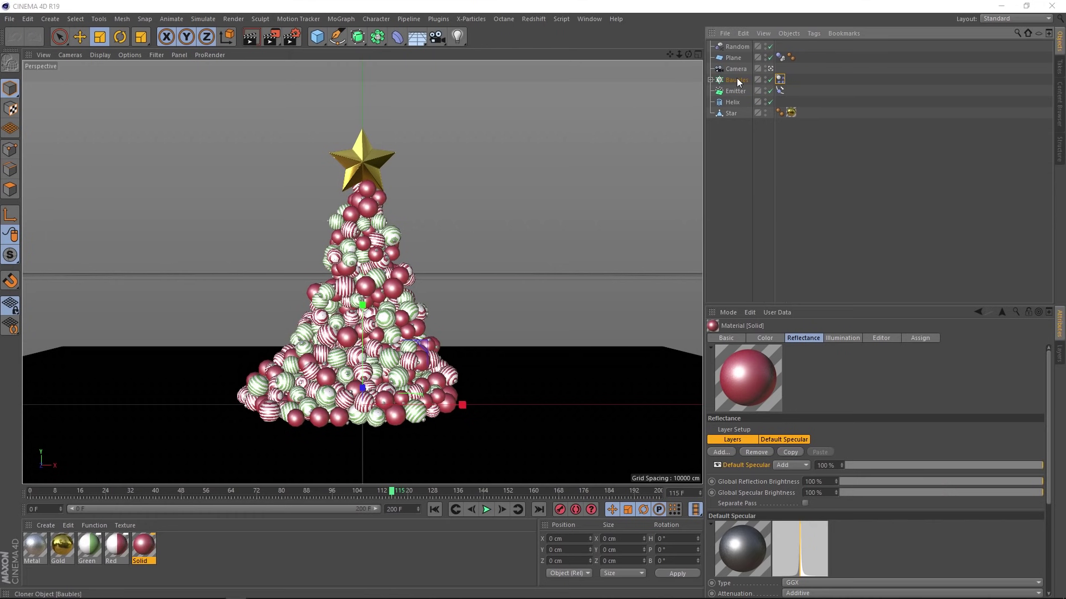
pyautogui.click(737, 79)
pyautogui.keyDown('ctrl'); pyautogui.click(734, 92); pyautogui.keyUp('ctrl')
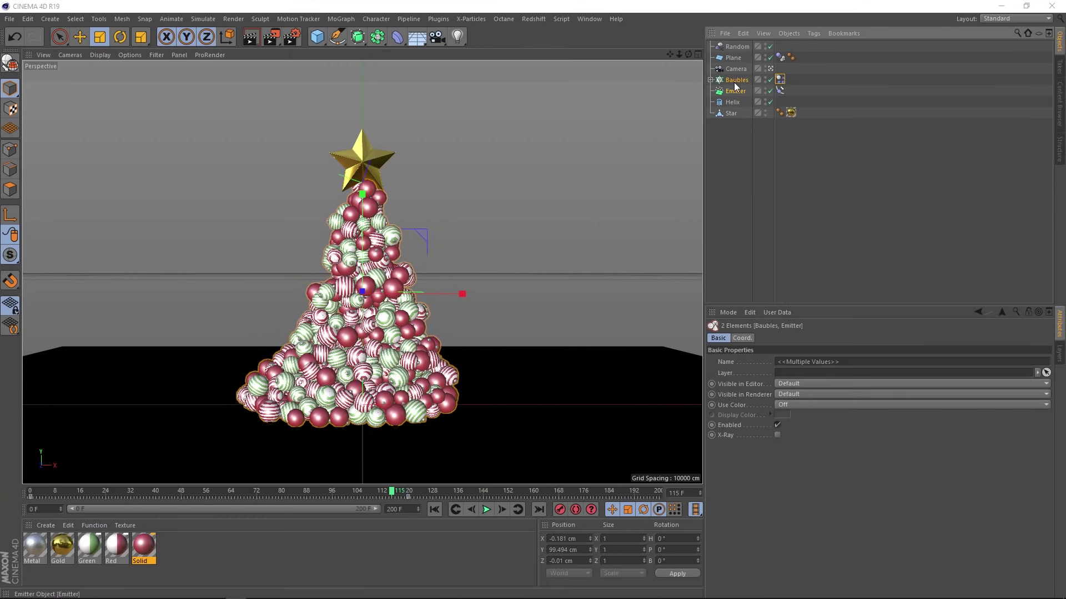
pyautogui.keyDown('ctrl'); pyautogui.moveTo(730, 71); pyautogui.dragTo(730, 71); pyautogui.keyUp('ctrl')
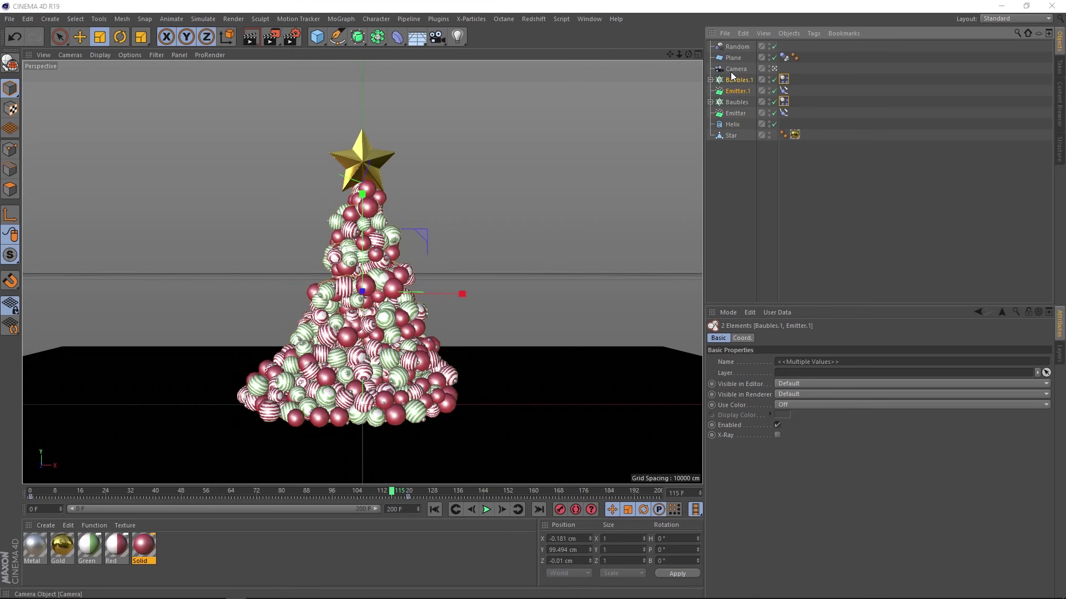
pyautogui.click(731, 79)
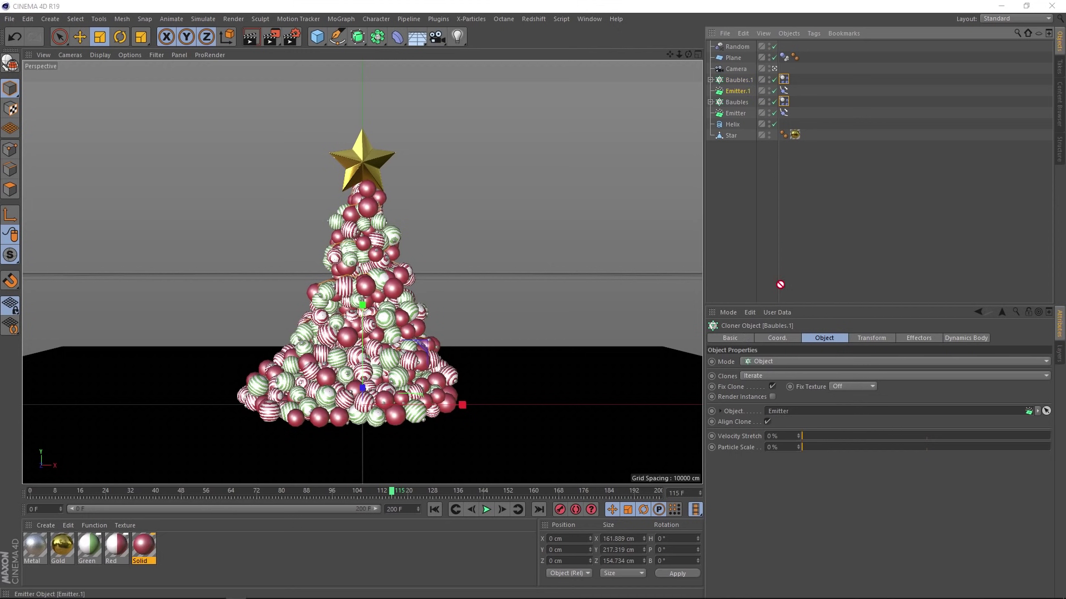
pyautogui.moveTo(788, 415); pyautogui.dragTo(788, 415)
# Set Emitter.1's birthrate to 20 and Baubles.1's Follow Position and Rotation to 0.1, then rewind
pyautogui.click(736, 90)
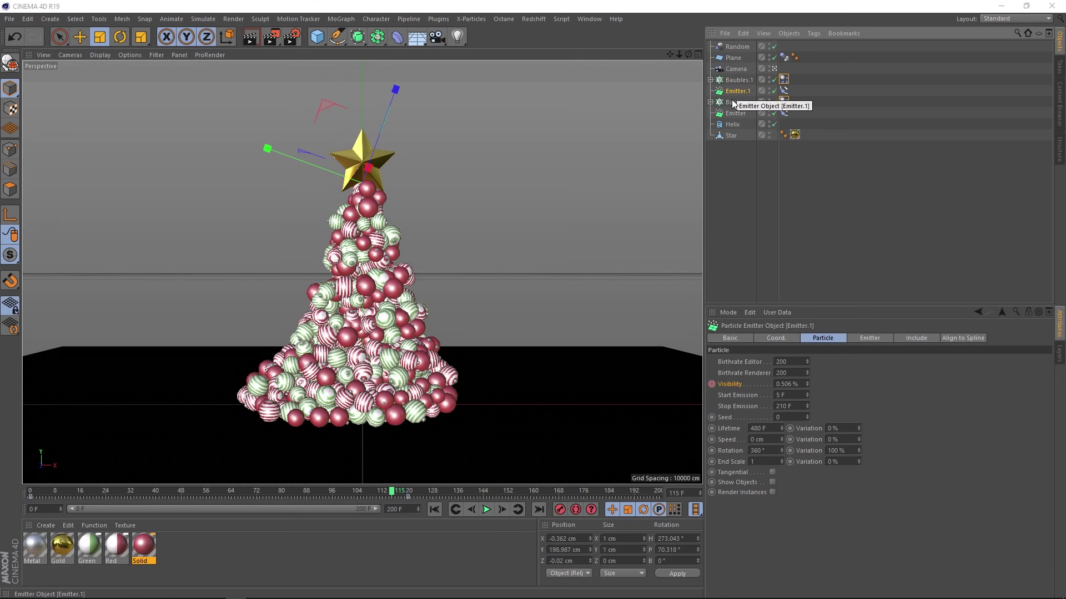
pyautogui.click(795, 363)
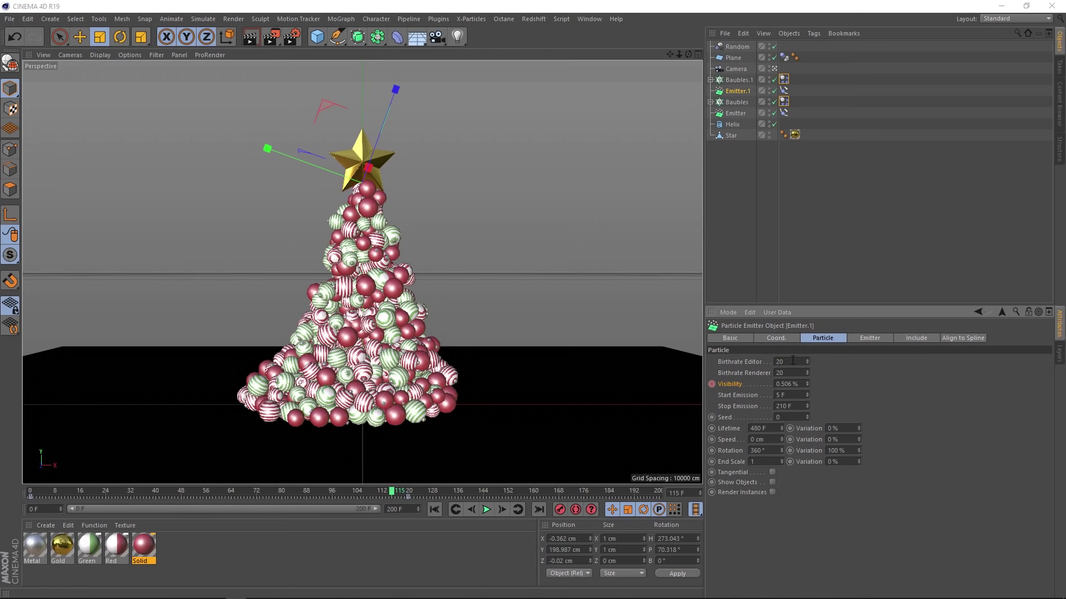
pyautogui.click(784, 80)
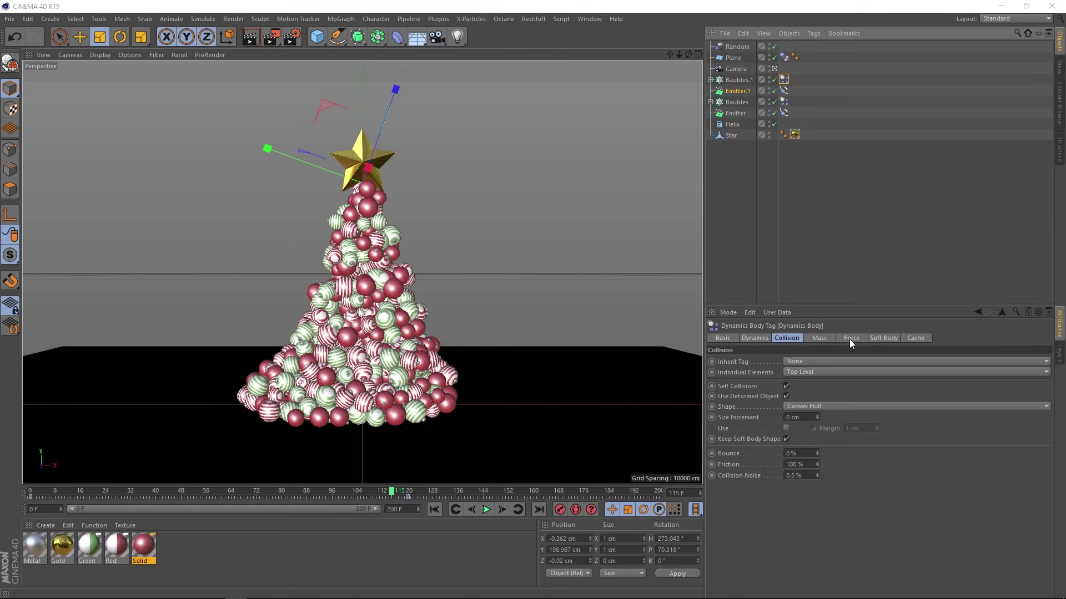
pyautogui.click(852, 340)
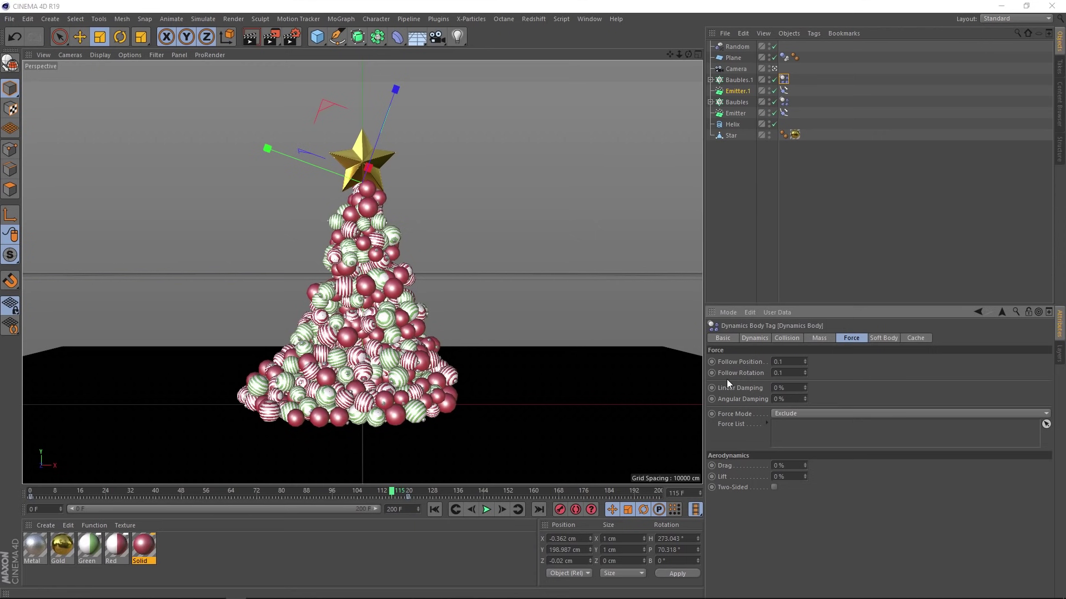
pyautogui.click(434, 509)
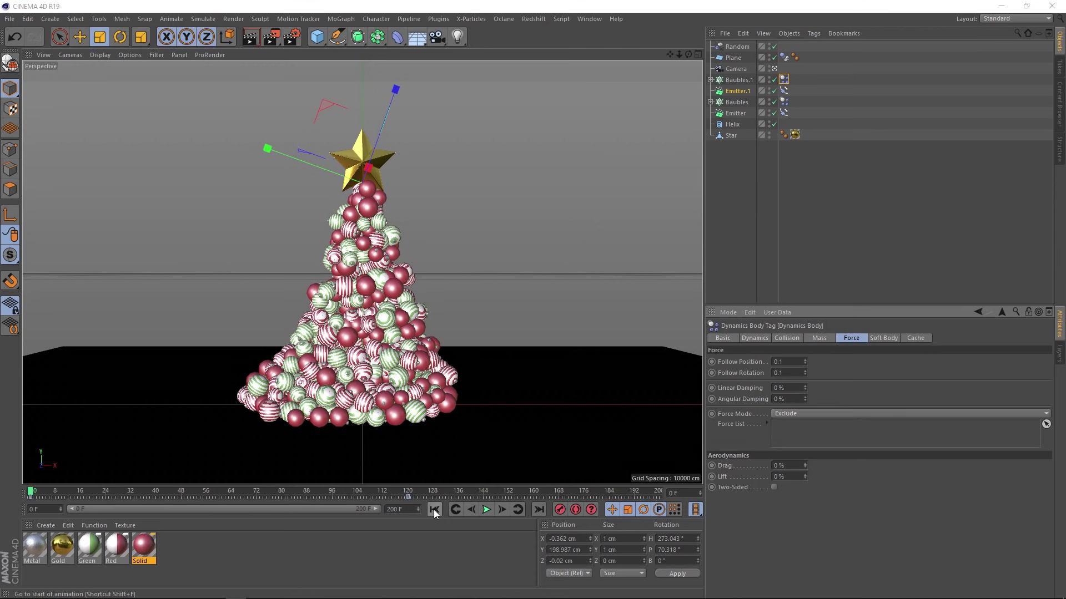
# Play the simulation so the tree piles up while extra baubles scatter across the floor
pyautogui.click(487, 509)
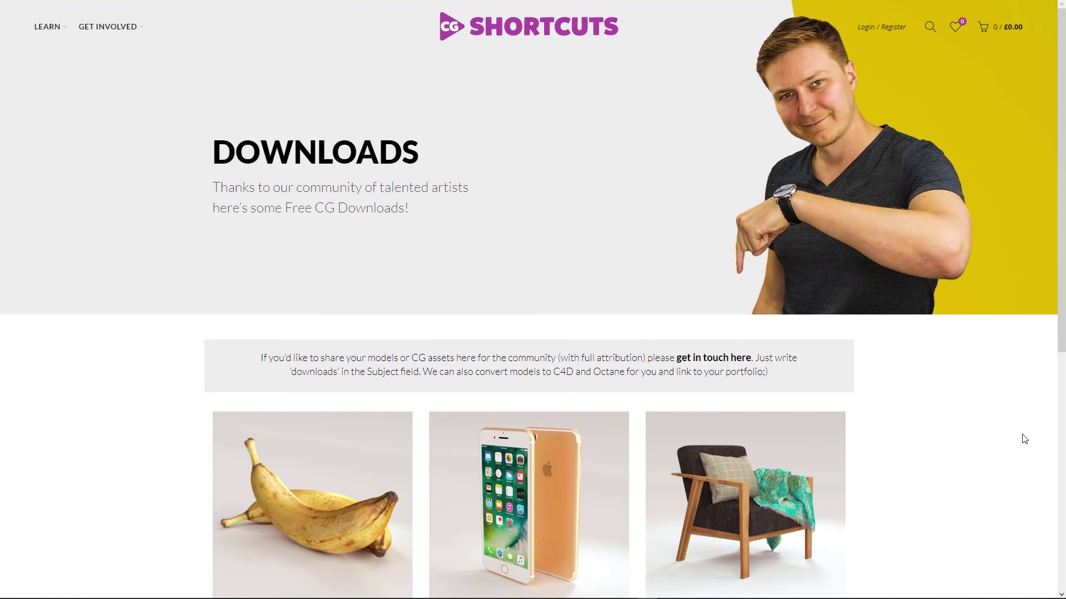
# Scroll down the Downloads page and open the free iPhone 7 Gold model's page
pyautogui.scroll(-2, 896, 437)
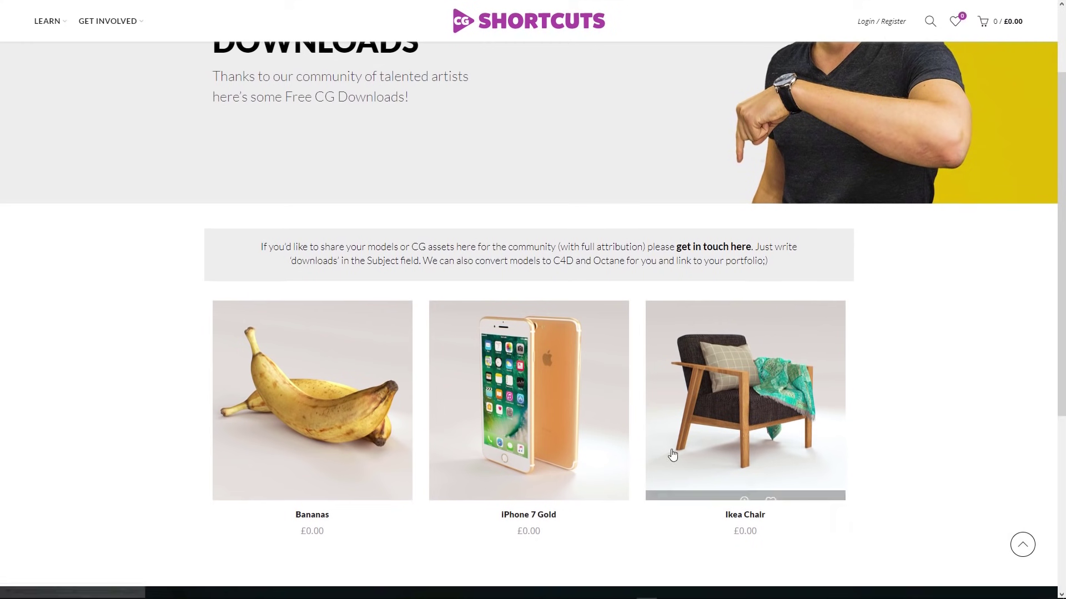
pyautogui.click(535, 400)
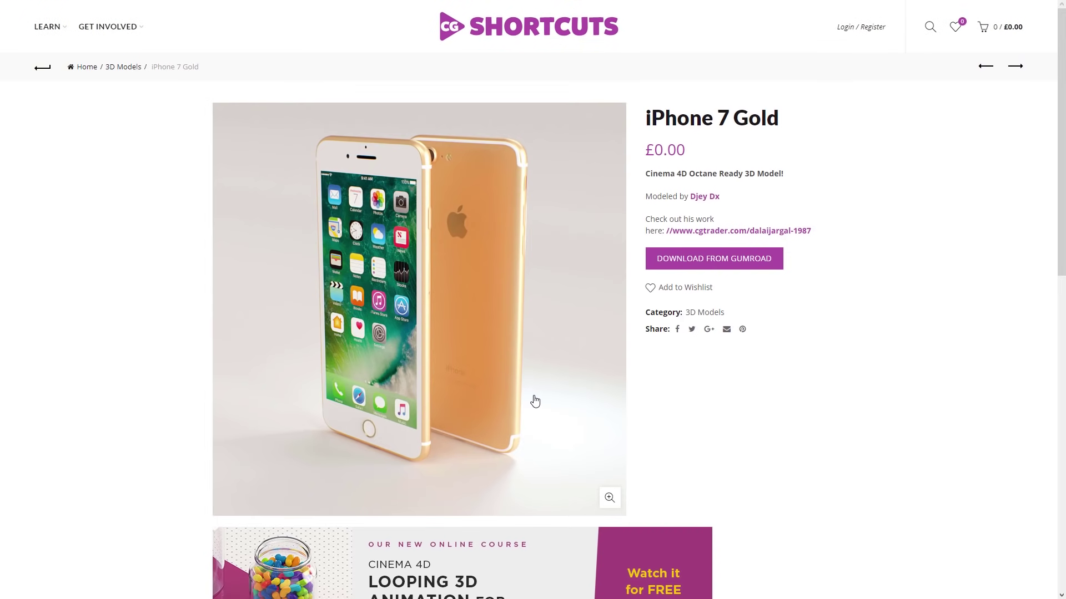